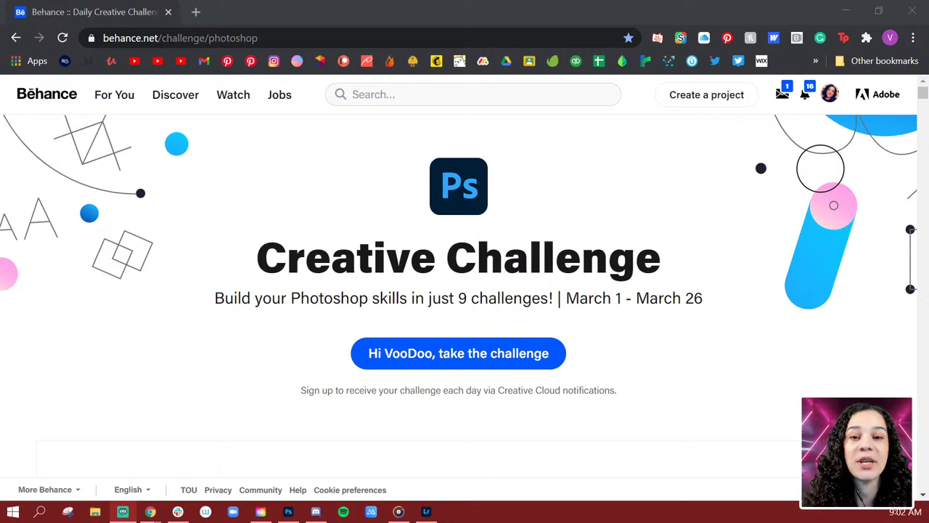
Step: Scroll to the Photo Compositing card and open its Challenge 1 starter folder with STARTERFILE_1
{"action": "scroll", "coordinate": [545, 260], "scroll_direction": "down", "scroll_amount": 5}
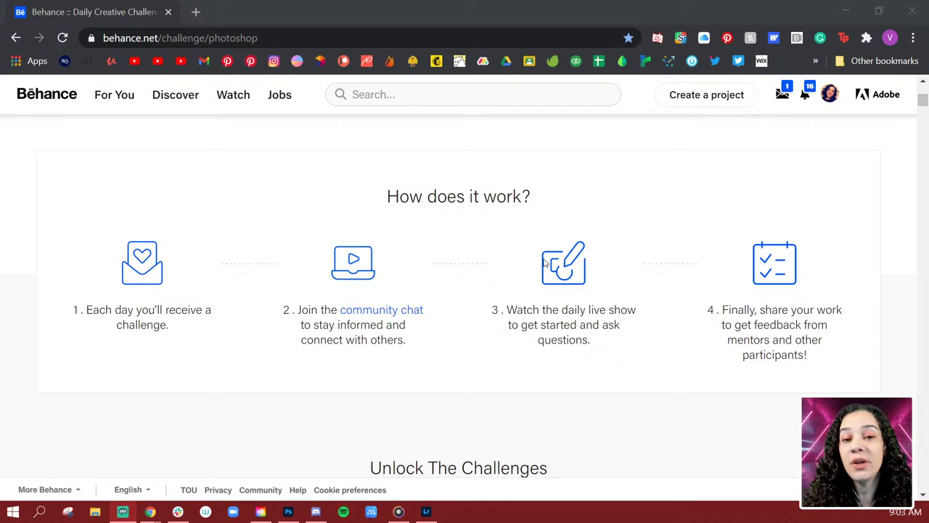
{"action": "scroll", "coordinate": [545, 261], "scroll_direction": "down", "scroll_amount": 7}
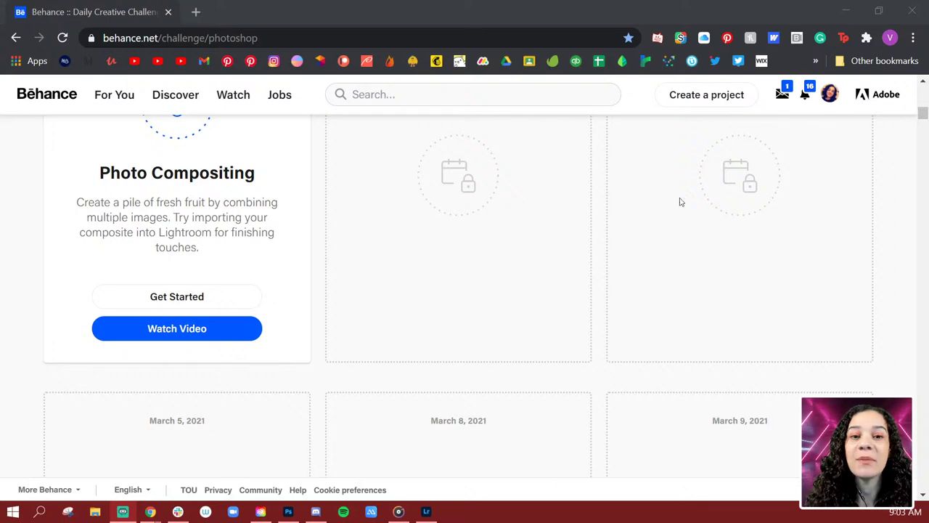
{"action": "scroll", "coordinate": [291, 339], "scroll_direction": "up", "scroll_amount": 2}
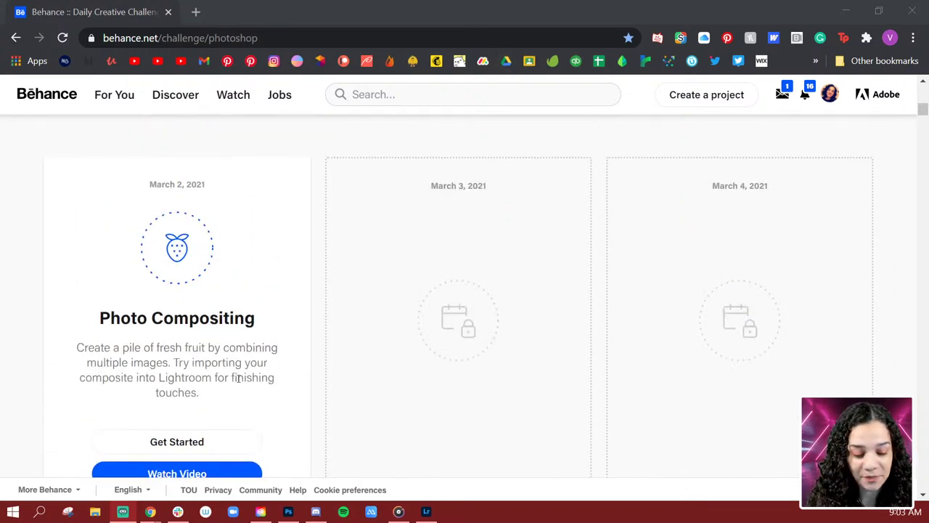
{"action": "scroll", "coordinate": [237, 378], "scroll_direction": "down", "scroll_amount": 1}
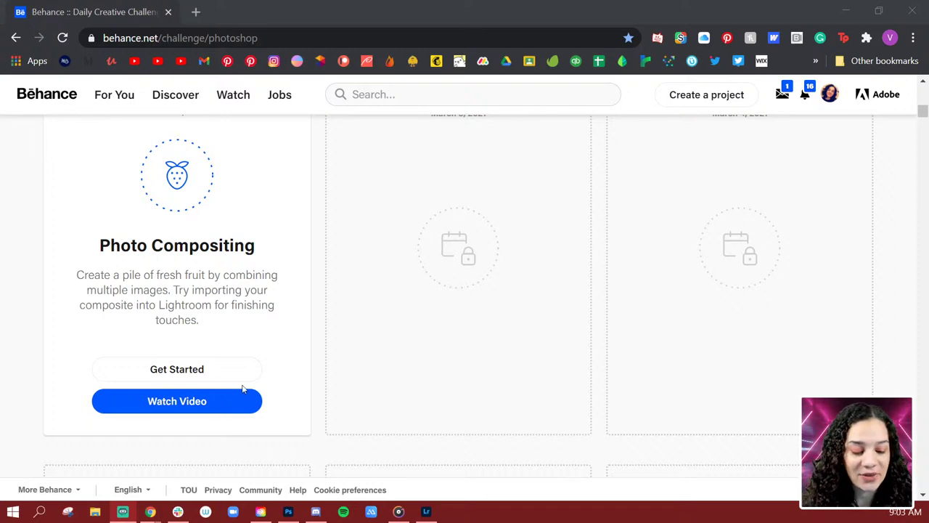
{"action": "left_click", "coordinate": [234, 373]}
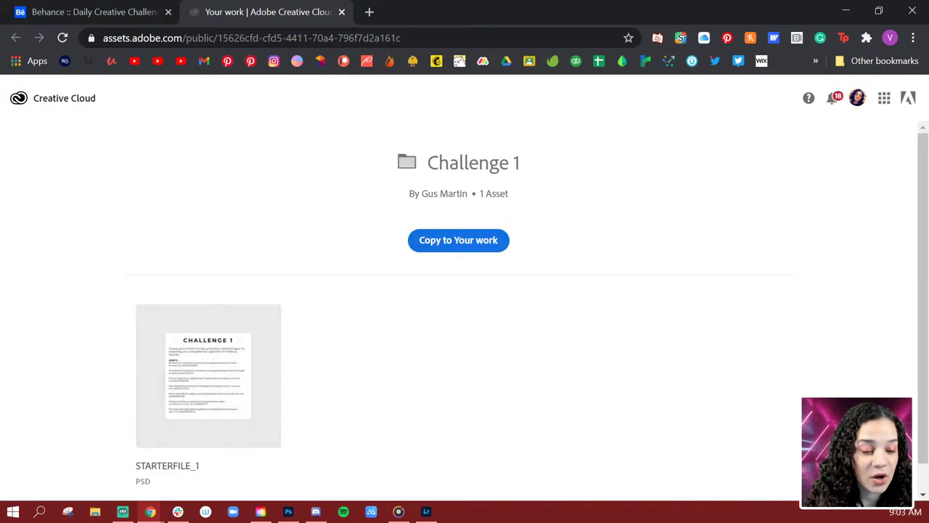
Step: Return to the Behance challenge tab, with STARTERFILE_1.psd left open in Photoshop
{"action": "left_click", "coordinate": [132, 12]}
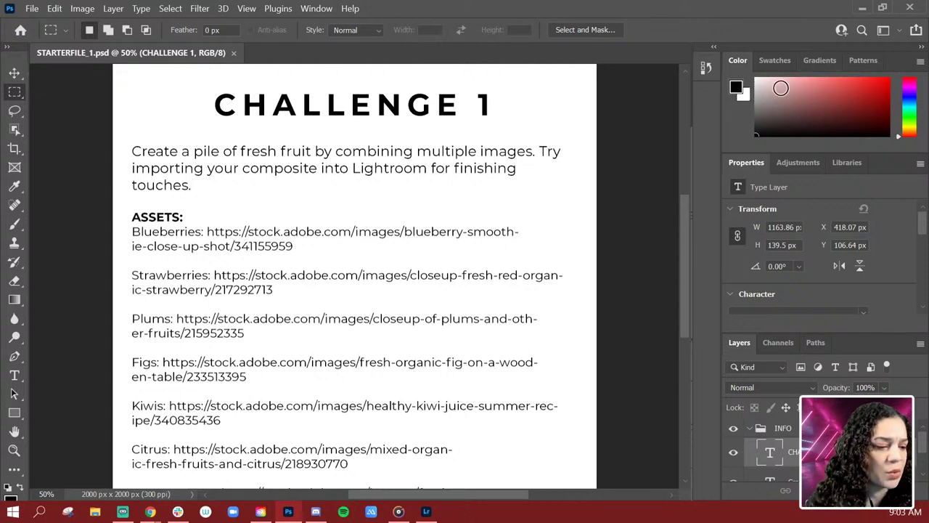
Step: Narrow the panel dock, zoom out to 33.3%, group Libraries with Layers, and collapse Properties
{"action": "left_click_drag", "start_coordinate": [728, 135], "coordinate": [763, 135]}
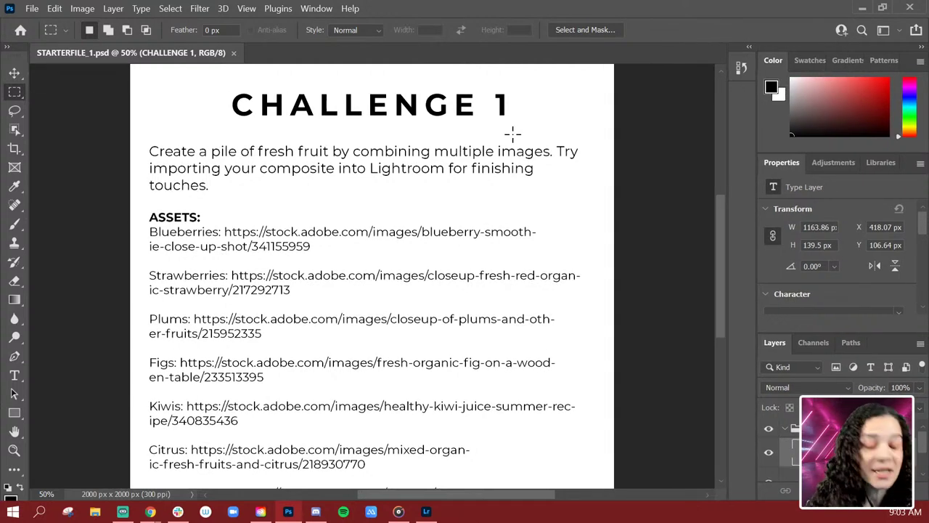
{"action": "key", "text": "ctrl+minus"}
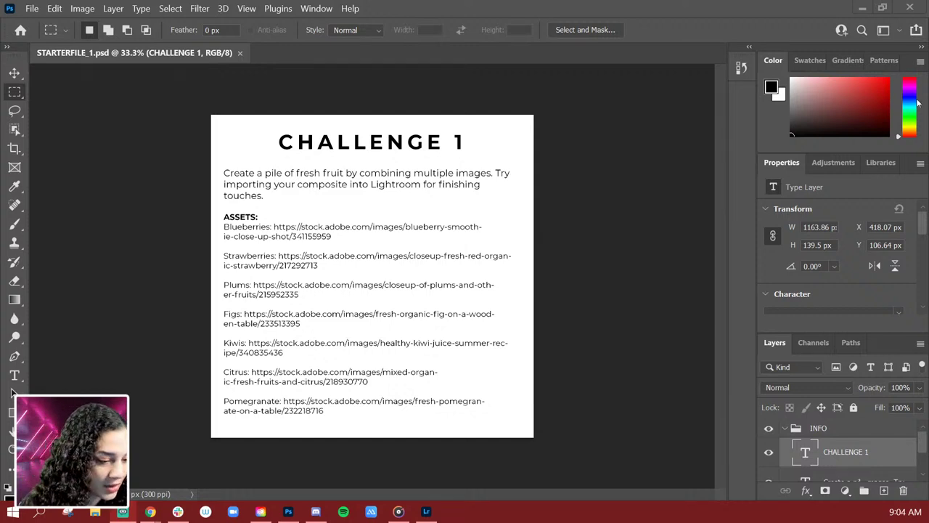
{"action": "left_click_drag", "start_coordinate": [882, 163], "coordinate": [874, 349]}
{"action": "left_click_drag", "start_coordinate": [775, 163], "coordinate": [744, 151]}
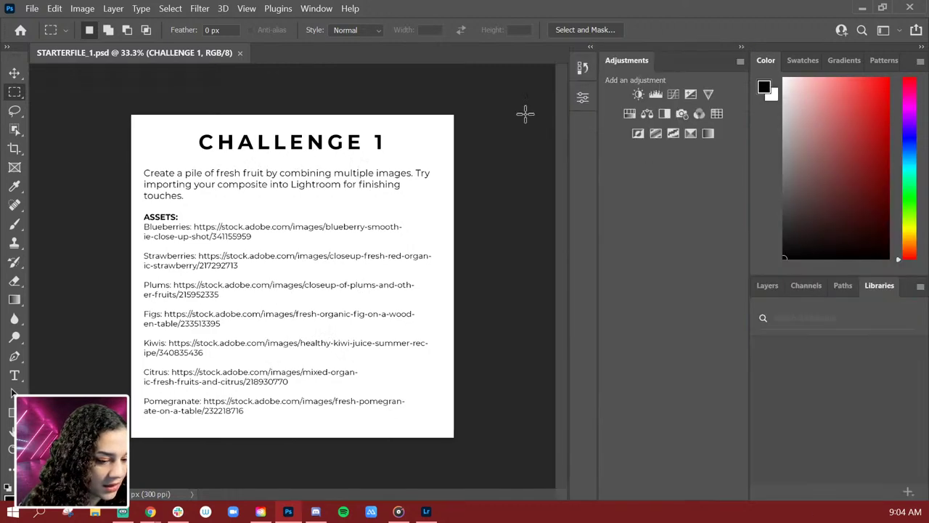
Step: Collapse Adjustments, enlarge Libraries, and open the 'Fresh organic fig on a wooden table' image as a document
{"action": "left_click_drag", "start_coordinate": [623, 62], "coordinate": [734, 128]}
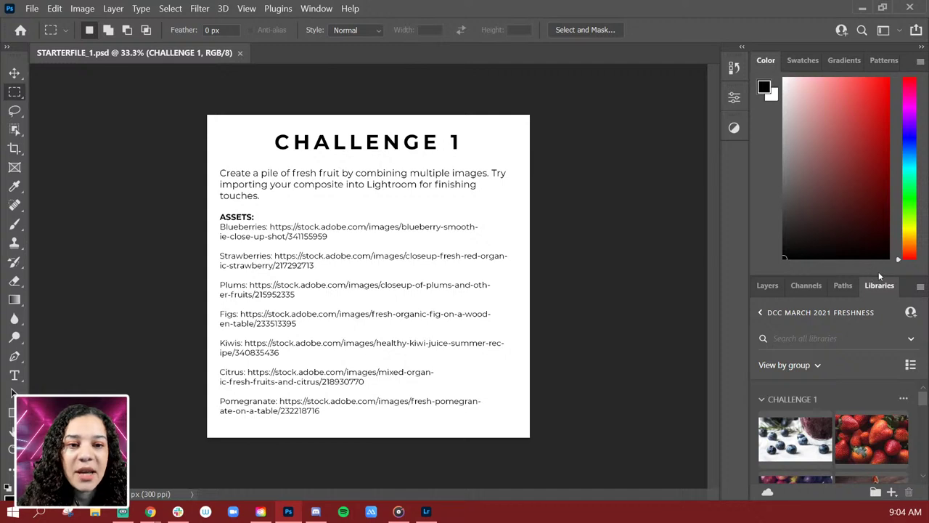
{"action": "left_click_drag", "start_coordinate": [878, 274], "coordinate": [869, 135]}
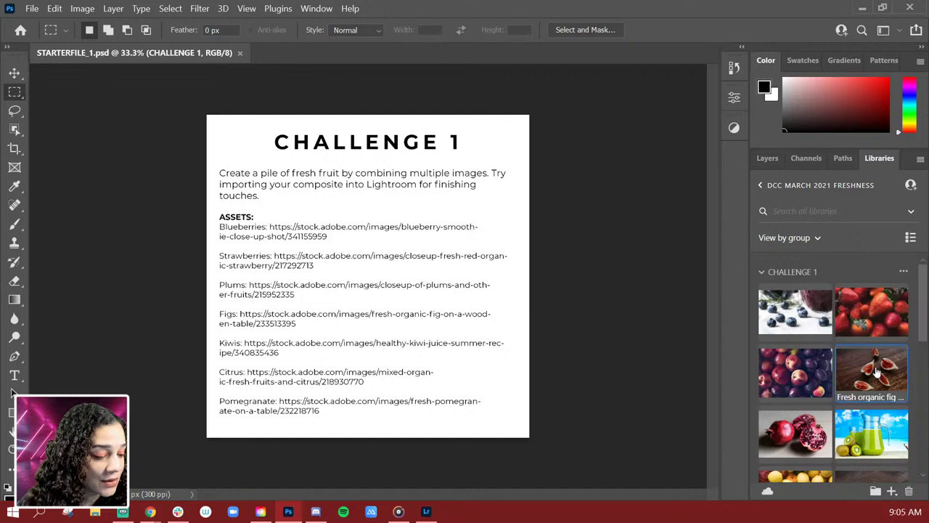
{"action": "double_click", "coordinate": [879, 371]}
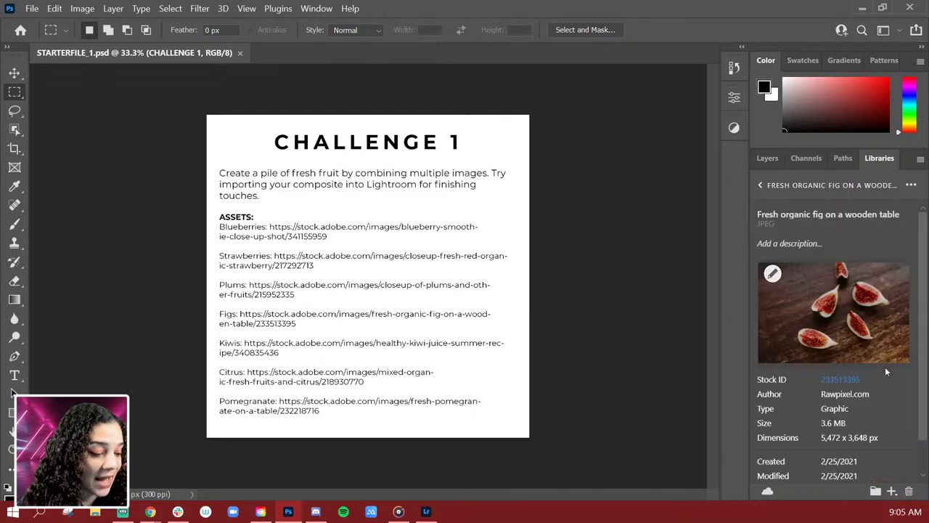
{"action": "left_click", "coordinate": [772, 274]}
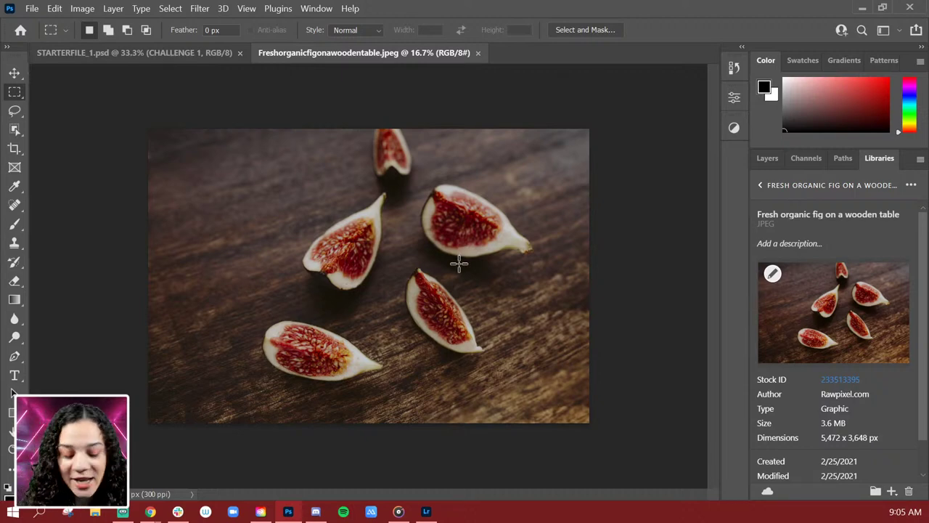
Step: Draw a rectangular marquee selection around the central fig slices
{"action": "key", "text": "ctrl+plus"}
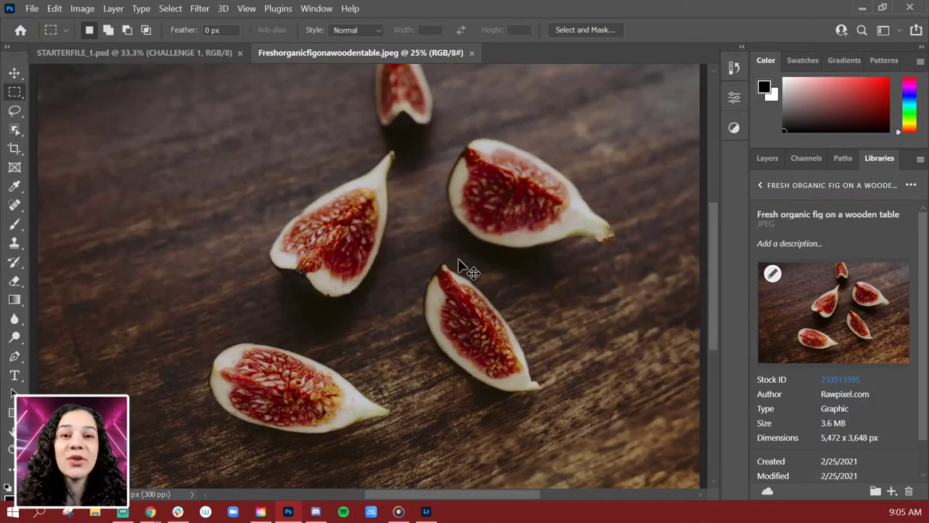
{"action": "key", "text": "ctrl+minus"}
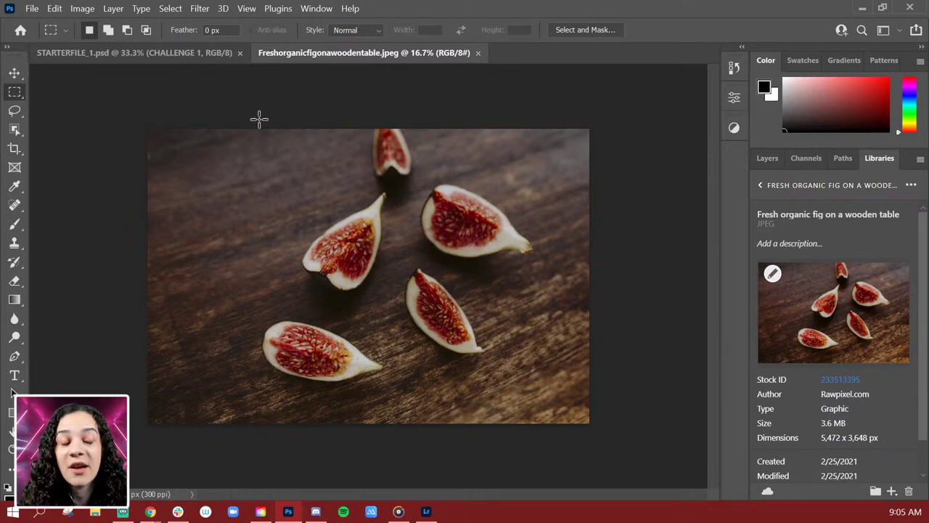
{"action": "left_click_drag", "start_coordinate": [261, 119], "coordinate": [538, 392]}
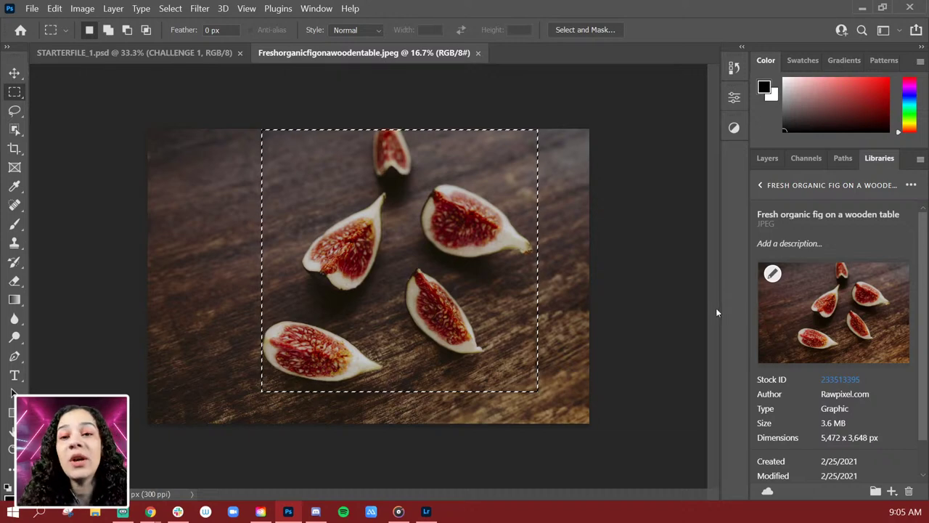
{"action": "right_click", "coordinate": [13, 93]}
{"action": "left_click", "coordinate": [11, 93]}
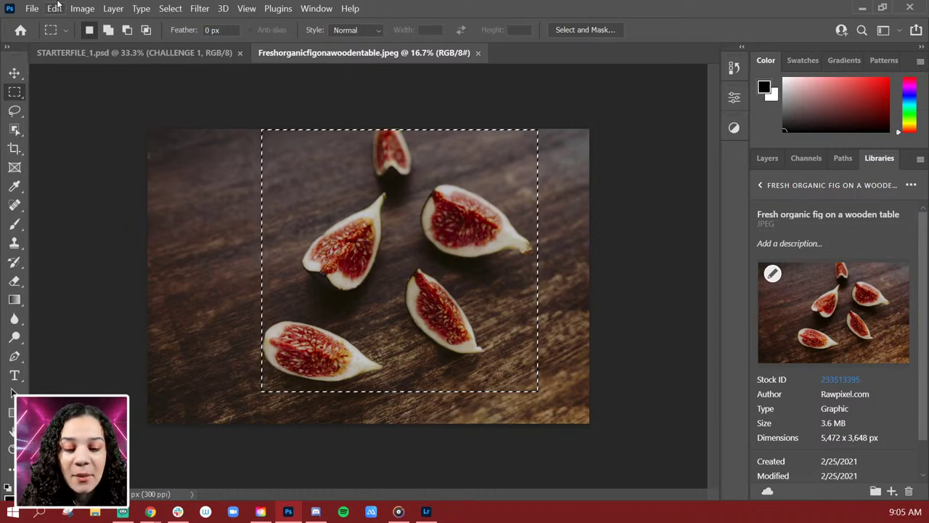
{"action": "left_click", "coordinate": [55, 8]}
Step: Start Content-Aware Fill on the selection and subtract the top-left and top-right corners from sampling
{"action": "left_click", "coordinate": [125, 255]}
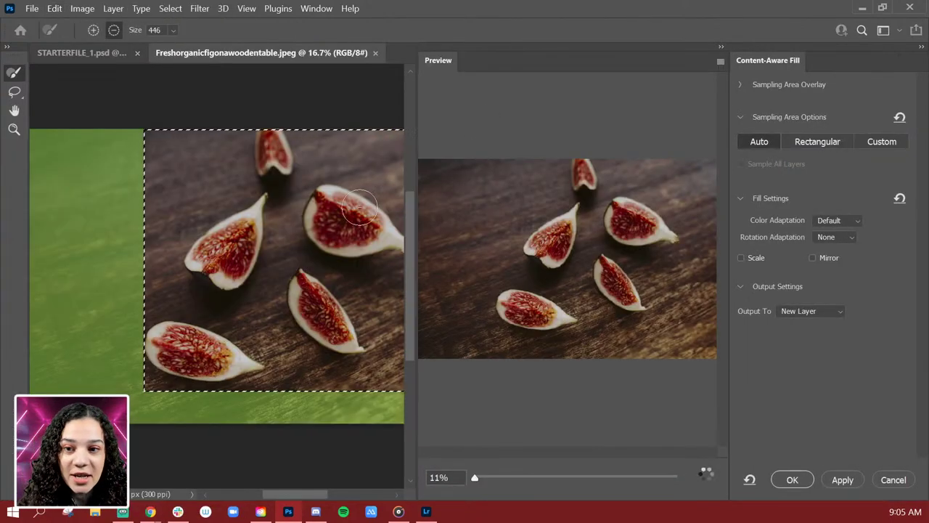
{"action": "scroll", "coordinate": [311, 269], "scroll_direction": "up", "scroll_amount": 5}
{"action": "left_click_drag", "start_coordinate": [328, 262], "coordinate": [259, 232]}
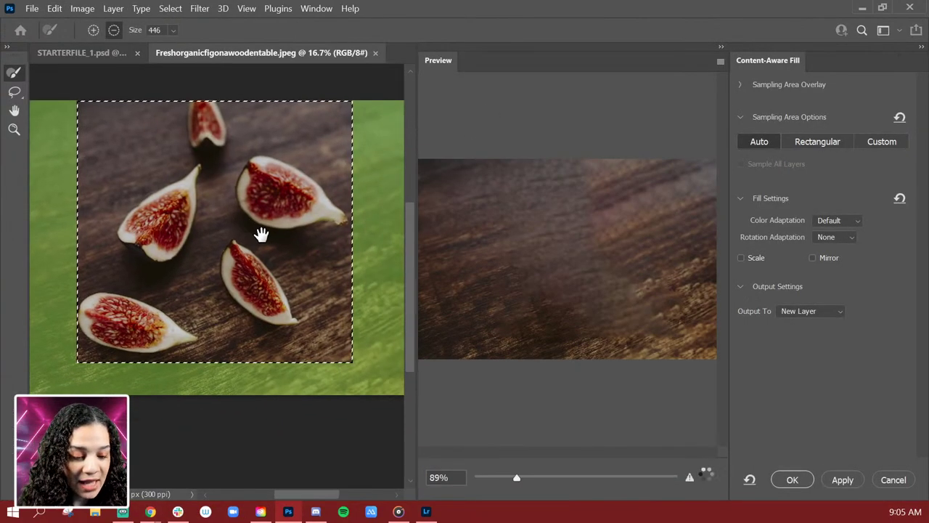
{"action": "scroll", "coordinate": [261, 228], "scroll_direction": "down", "scroll_amount": 1}
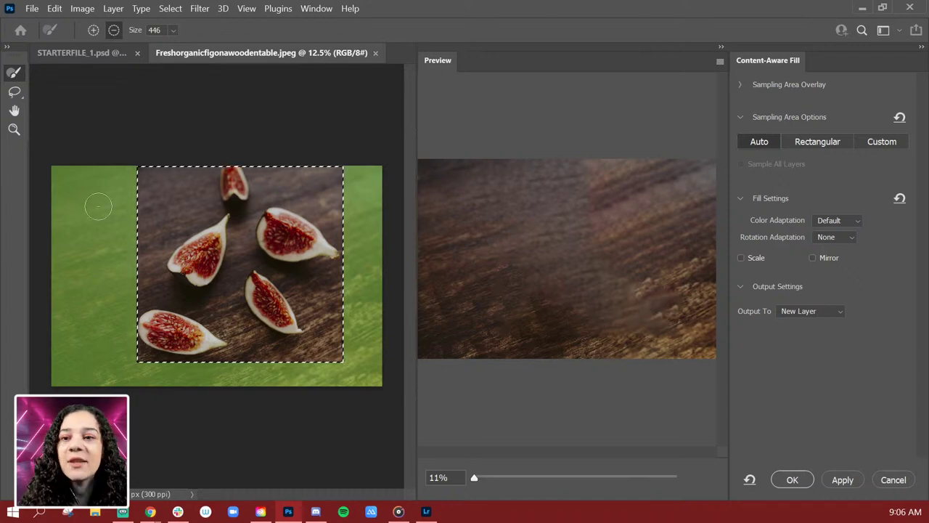
{"action": "mouse_move", "coordinate": [120, 170]}
{"action": "left_mouse_down"}
{"action": "mouse_move", "coordinate": [34, 192]}
{"action": "mouse_move", "coordinate": [63, 158]}
{"action": "mouse_move", "coordinate": [113, 154]}
{"action": "mouse_move", "coordinate": [71, 191]}
{"action": "mouse_move", "coordinate": [157, 152]}
{"action": "mouse_move", "coordinate": [59, 205]}
{"action": "mouse_move", "coordinate": [132, 170]}
{"action": "mouse_move", "coordinate": [50, 222]}
{"action": "left_mouse_up"}
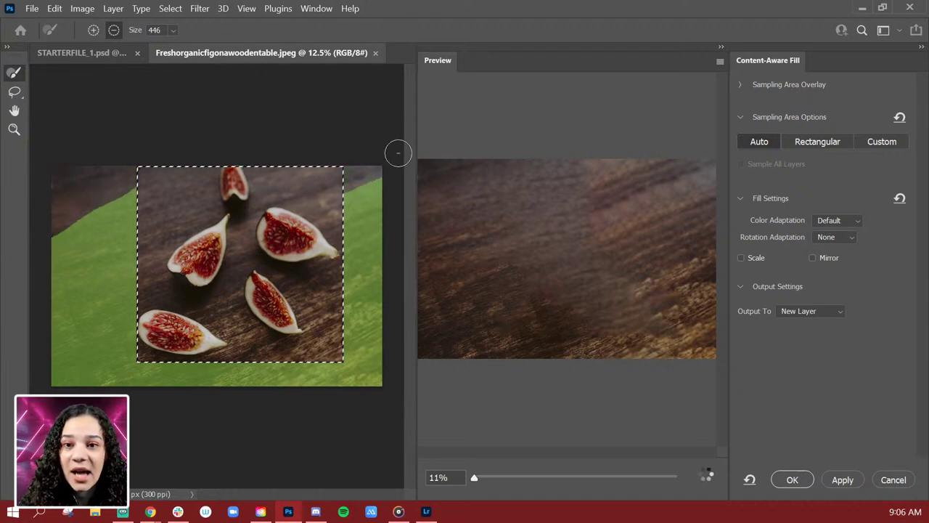
{"action": "left_click_drag", "start_coordinate": [358, 187], "coordinate": [371, 171]}
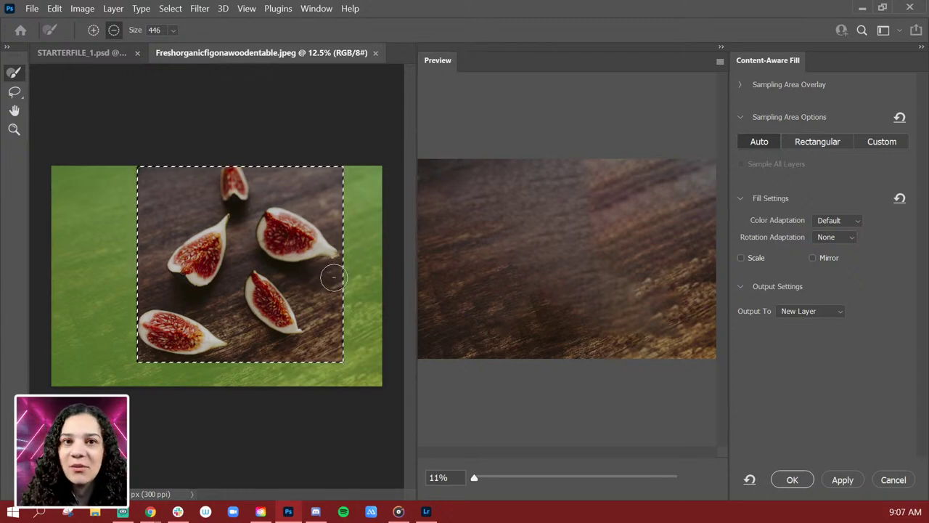
Step: Subtract a top-right strip from sampling, enlarge the brush to 900, then paint the strip back in
{"action": "left_click", "coordinate": [55, 8]}
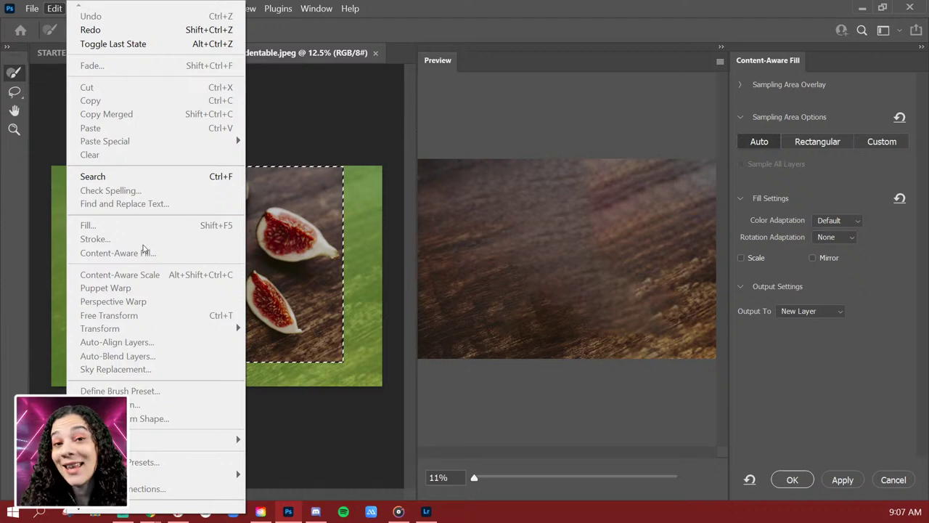
{"action": "left_click", "coordinate": [415, 15]}
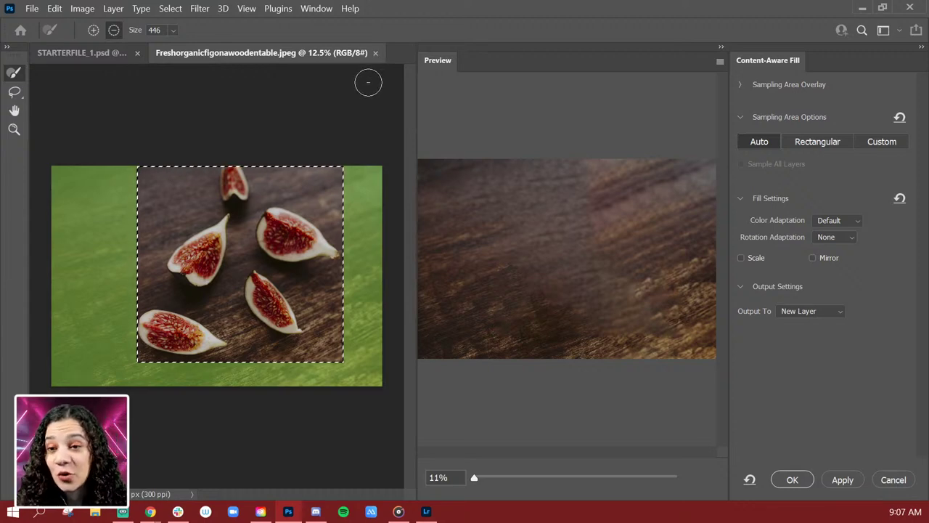
{"action": "key", "text": "ctrl+plus"}
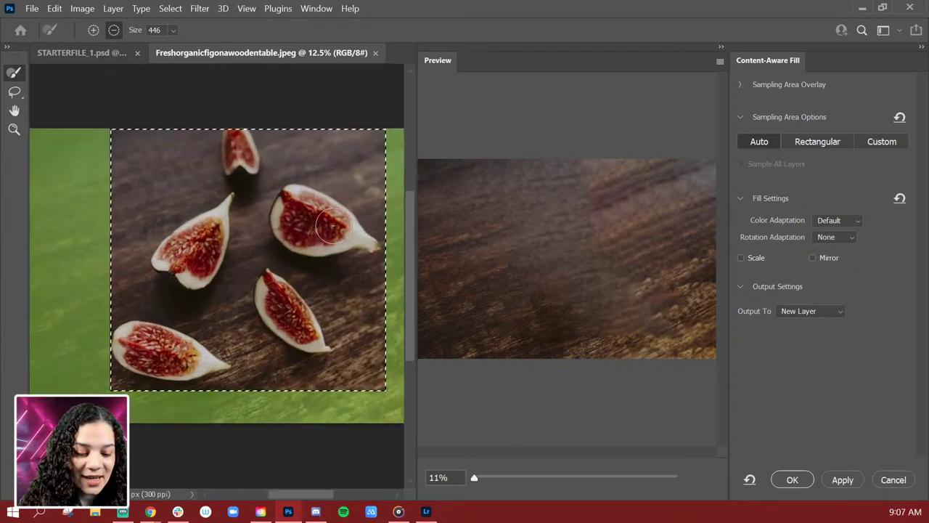
{"action": "key", "text": "ctrl+minus"}
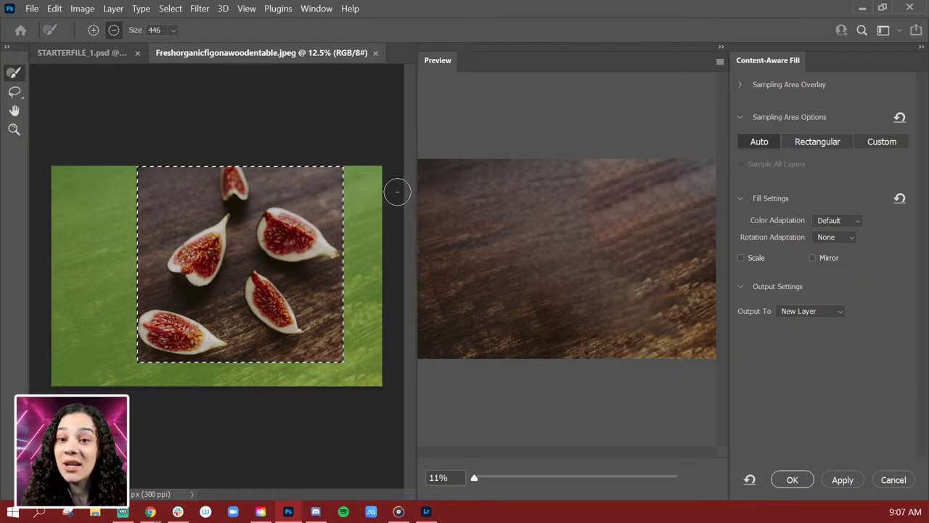
{"action": "left_click_drag", "start_coordinate": [394, 191], "coordinate": [273, 262]}
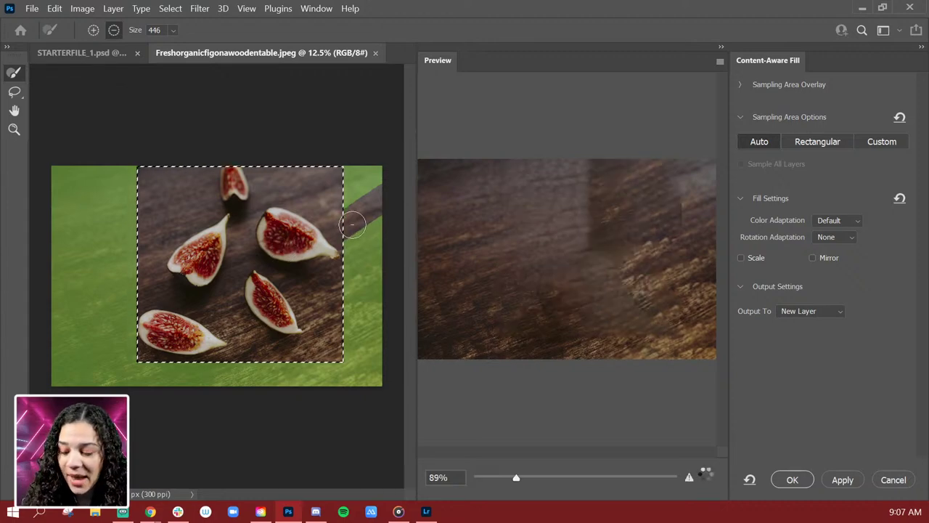
{"action": "key", "text": "bracketright"}
{"action": "key", "text": "bracketright"}
{"action": "key", "text": "bracketright"}
{"action": "key", "text": "bracketright"}
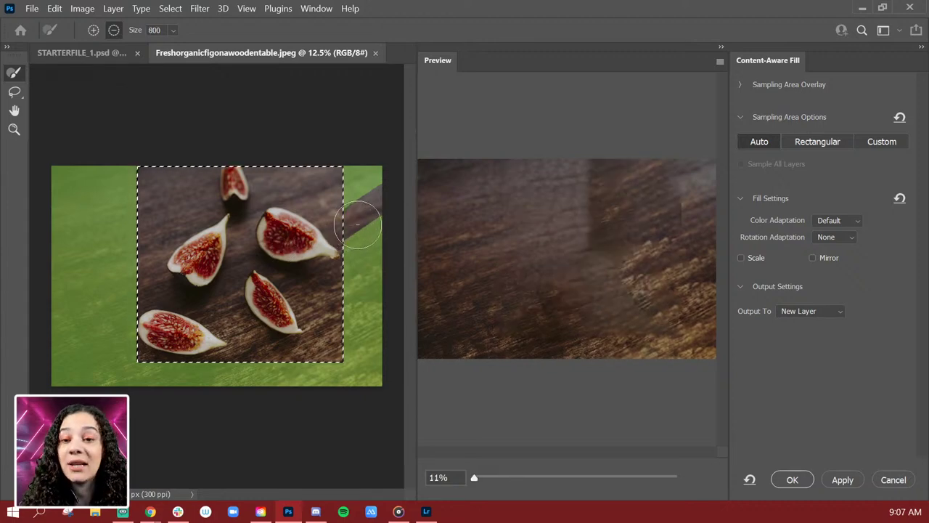
{"action": "key", "text": "bracketright"}
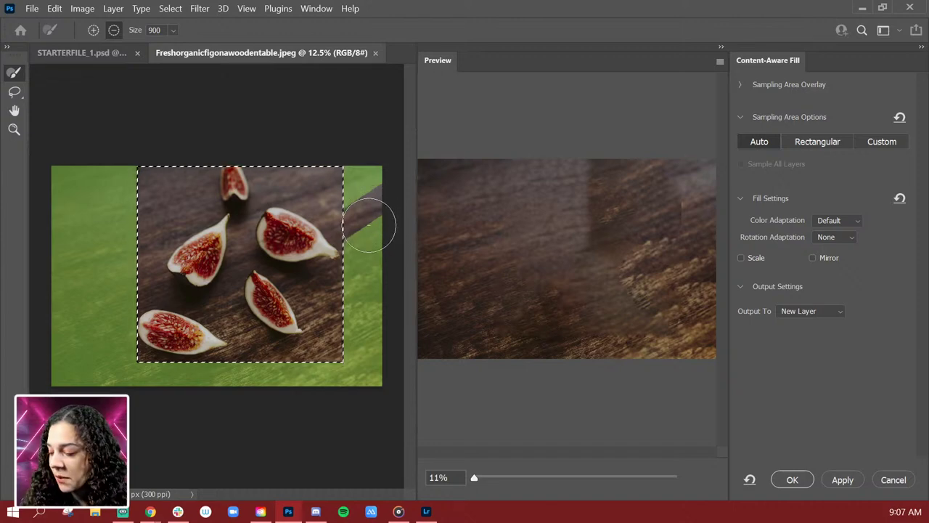
{"action": "key", "text": "alt"}
{"action": "mouse_move", "coordinate": [372, 207]}
{"action": "left_mouse_down"}
{"action": "mouse_move", "coordinate": [388, 197]}
{"action": "mouse_move", "coordinate": [377, 211]}
{"action": "left_mouse_up"}
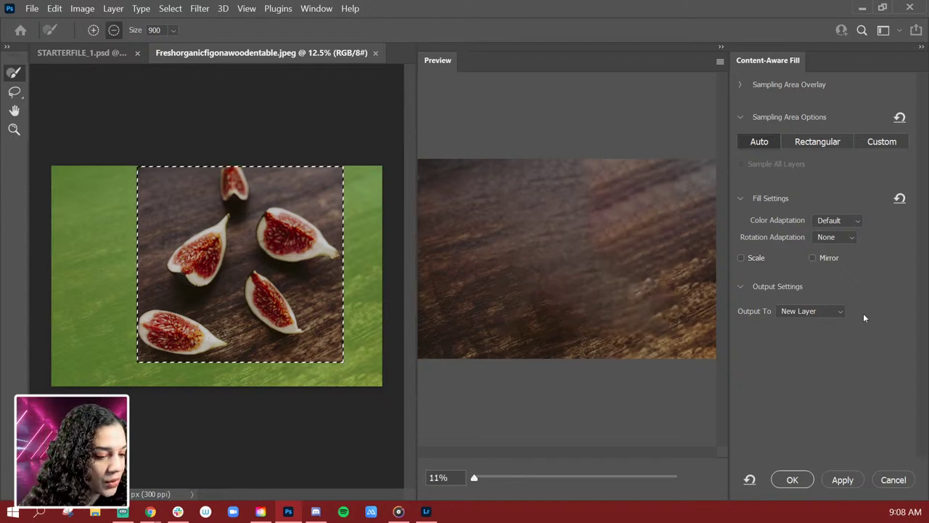
Step: Lower the sampling overlay opacity to 34%, keep output as New Layer, and apply the fill
{"action": "left_click", "coordinate": [740, 85]}
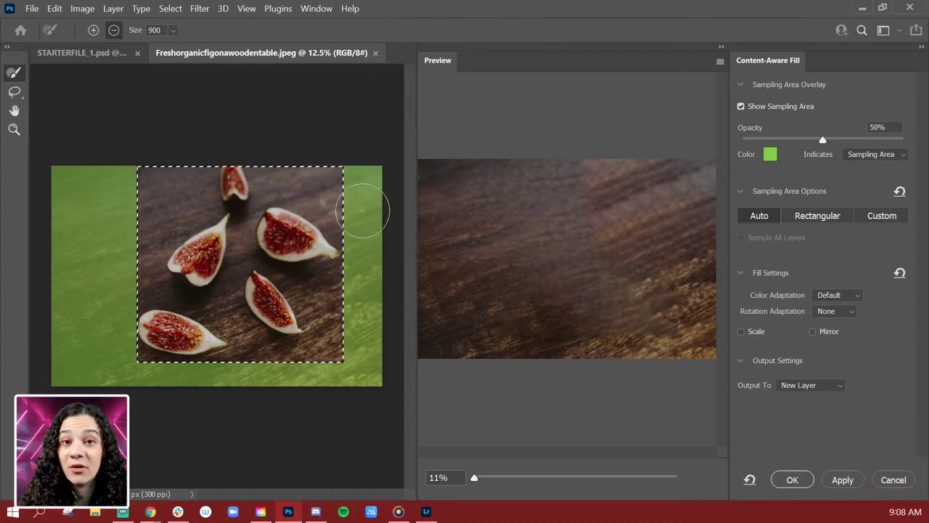
{"action": "left_click", "coordinate": [822, 141]}
{"action": "left_click_drag", "start_coordinate": [823, 141], "coordinate": [797, 146]}
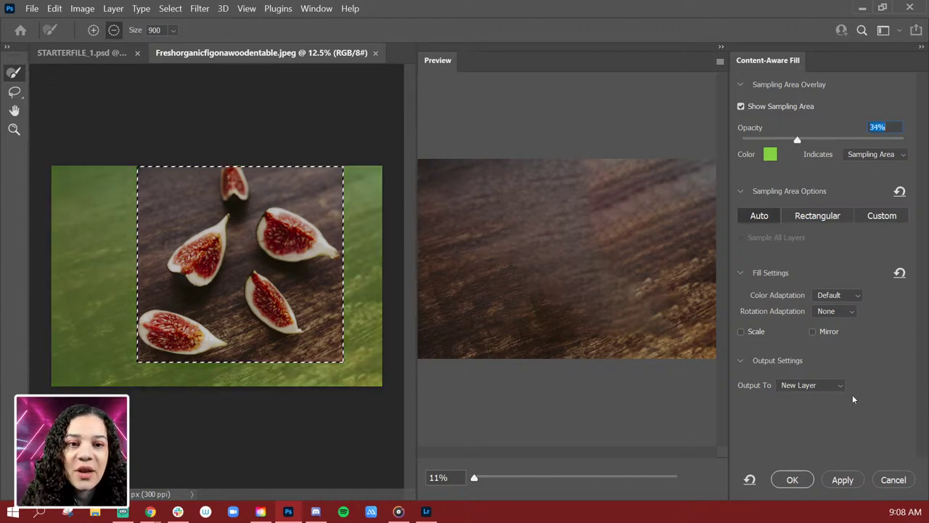
{"action": "left_click", "coordinate": [834, 384]}
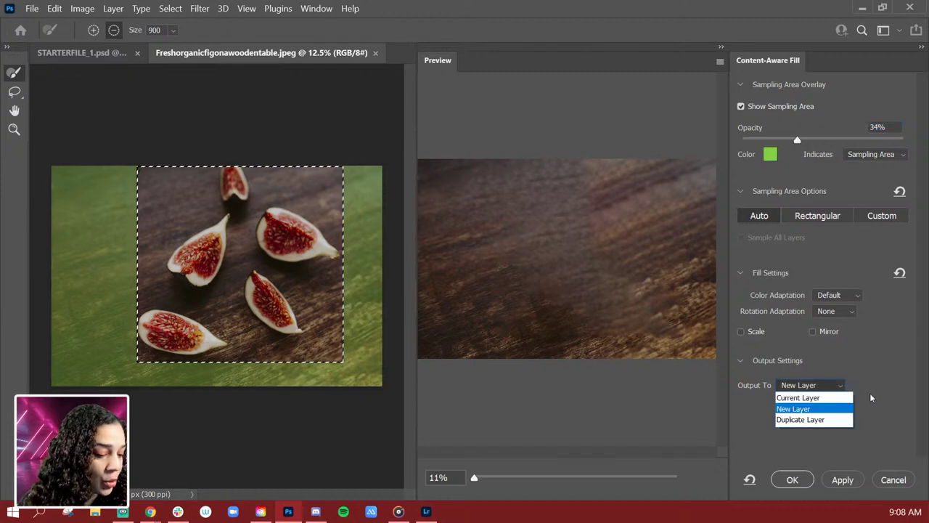
{"action": "left_click", "coordinate": [825, 408]}
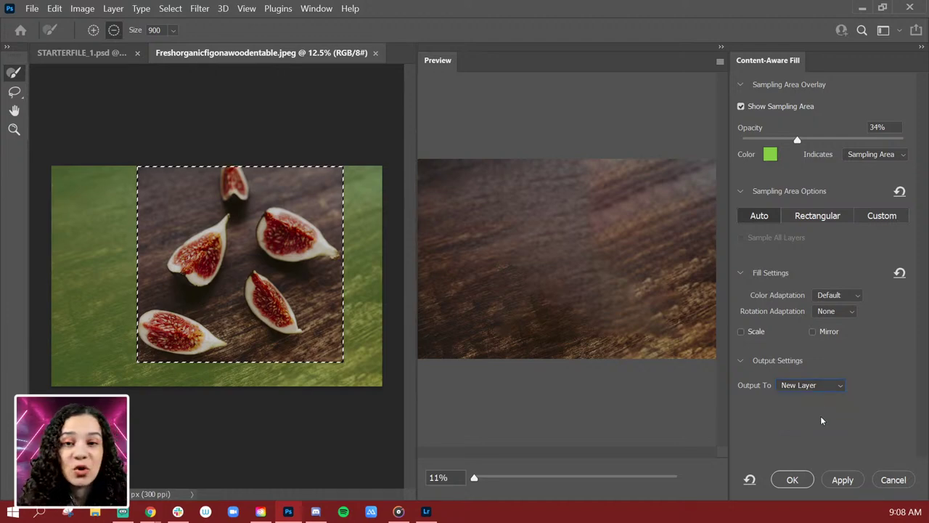
{"action": "left_click", "coordinate": [842, 479]}
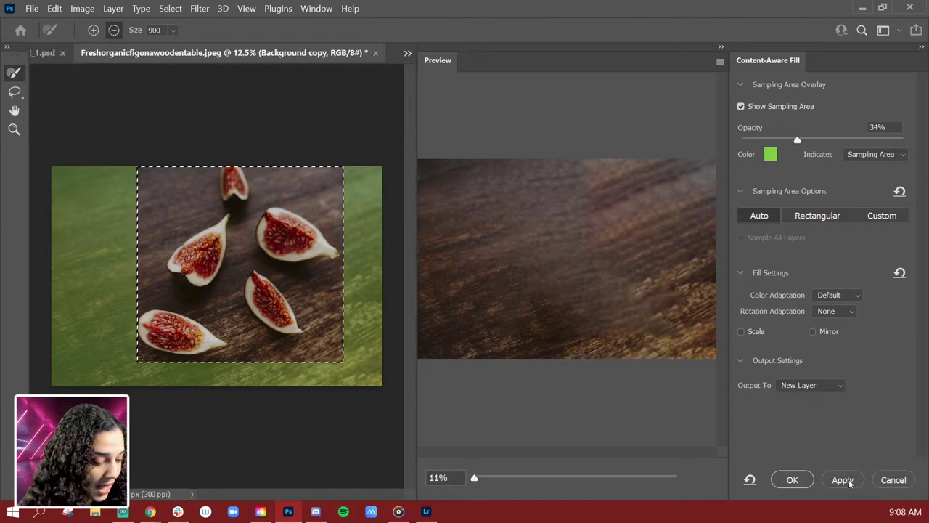
Step: Confirm the fill, deselect with Ctrl+D, and unlock the Background layer into Layer 0
{"action": "left_click", "coordinate": [792, 480]}
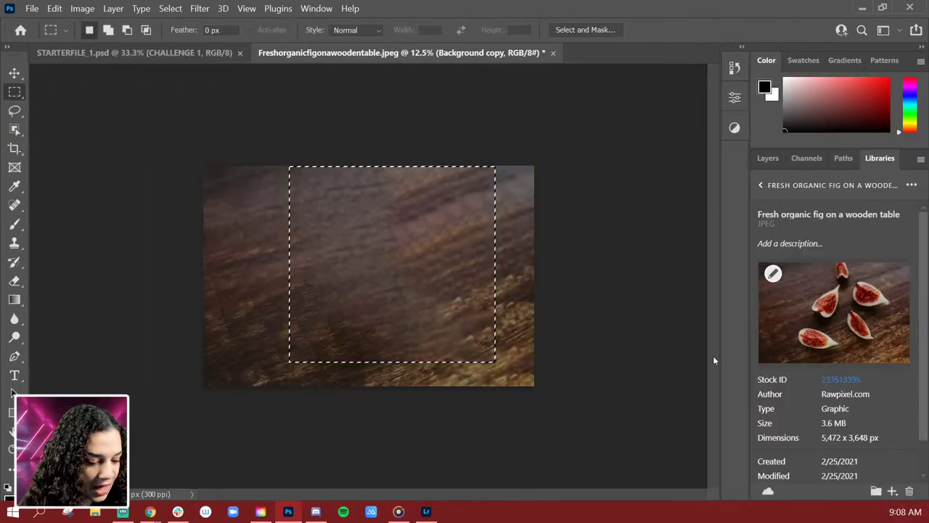
{"action": "key", "text": "ctrl+d"}
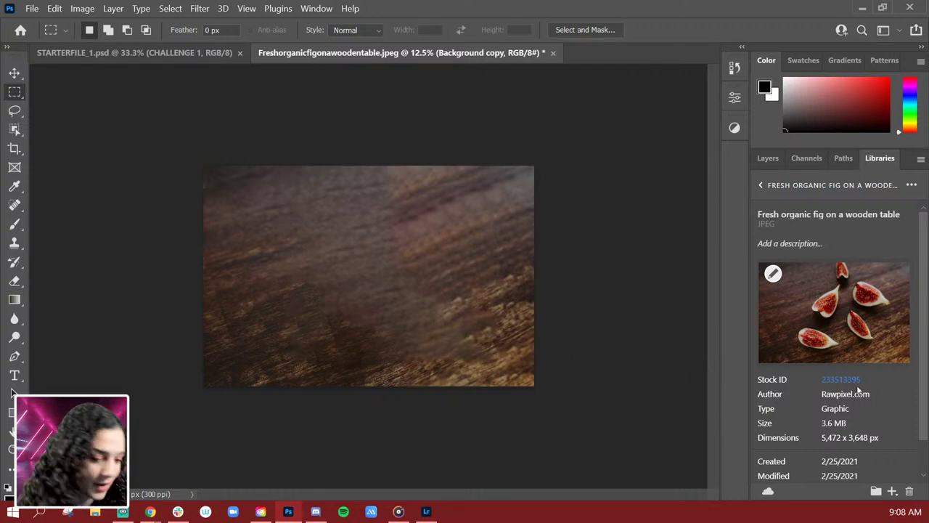
{"action": "left_click", "coordinate": [763, 158]}
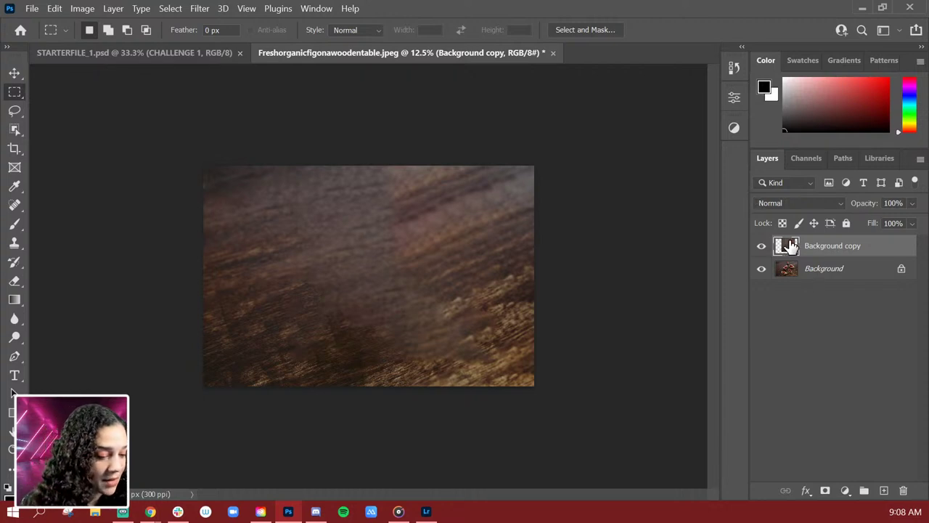
{"action": "left_click", "coordinate": [900, 270]}
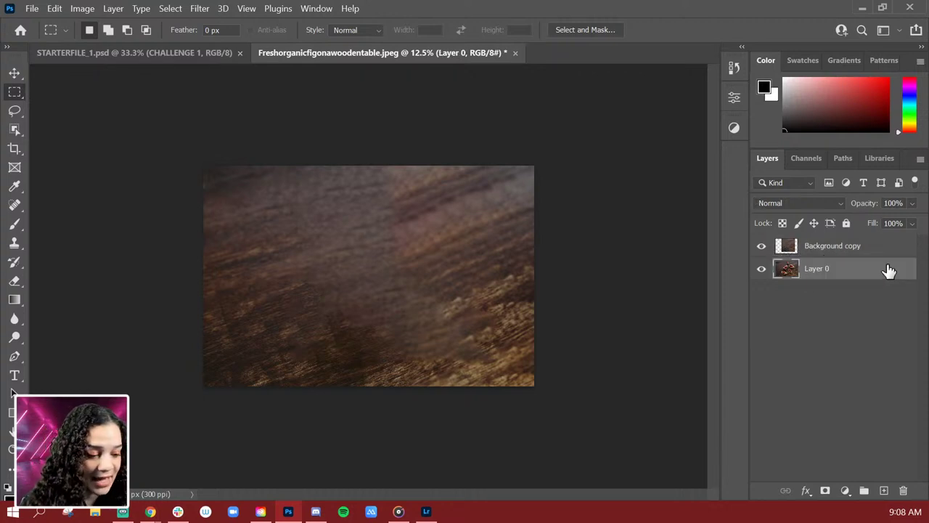
Step: Group Layer 0 and Background copy with Ctrl+G and rename the group BACKGROUND
{"action": "left_click", "coordinate": [874, 251], "text": "shift"}
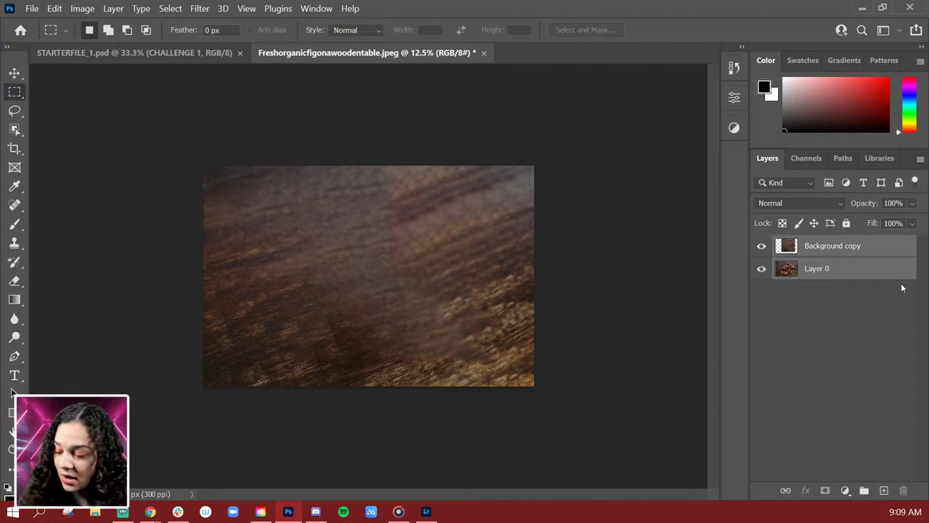
{"action": "key", "text": "ctrl+g"}
{"action": "double_click", "coordinate": [811, 244]}
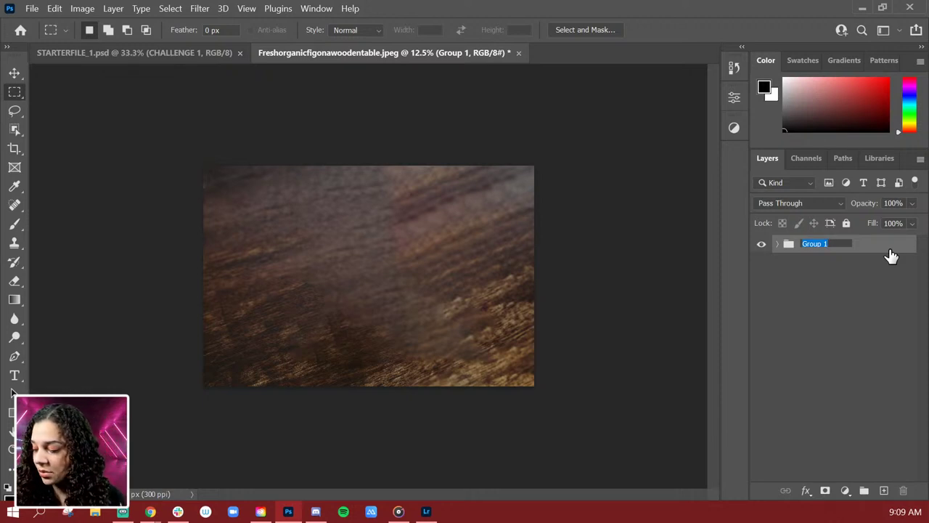
{"action": "type", "text": "BACKGROUND"}
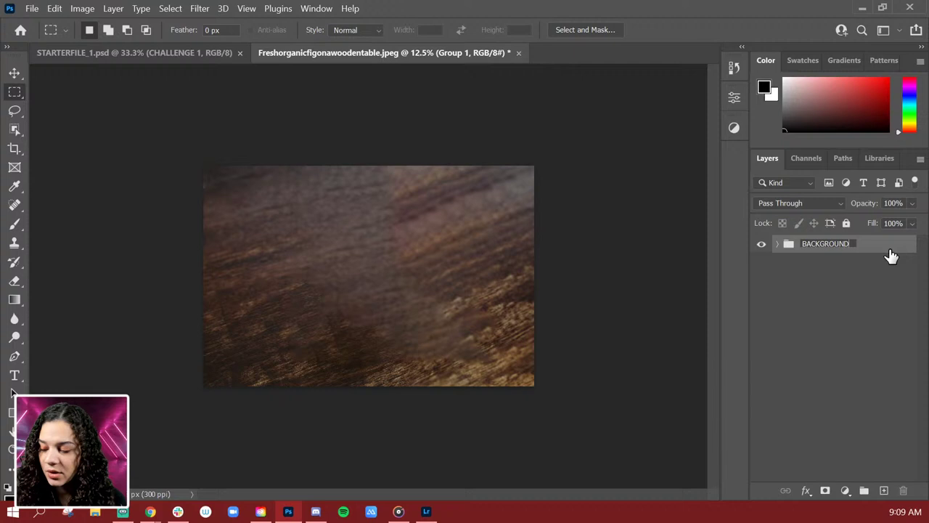
{"action": "key", "text": "Return"}
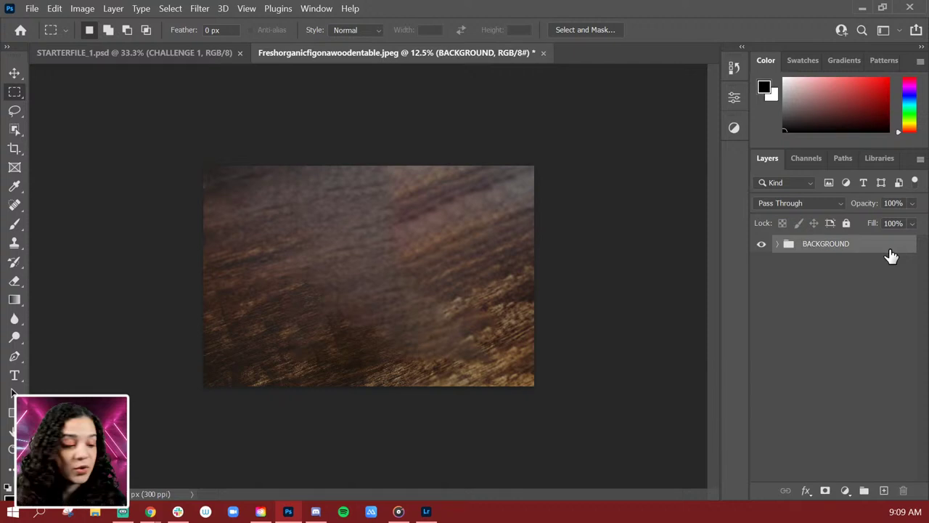
Step: Open the 'Fresh pomegranate on a table' library asset as a separate Photoshop document
{"action": "left_click", "coordinate": [871, 158]}
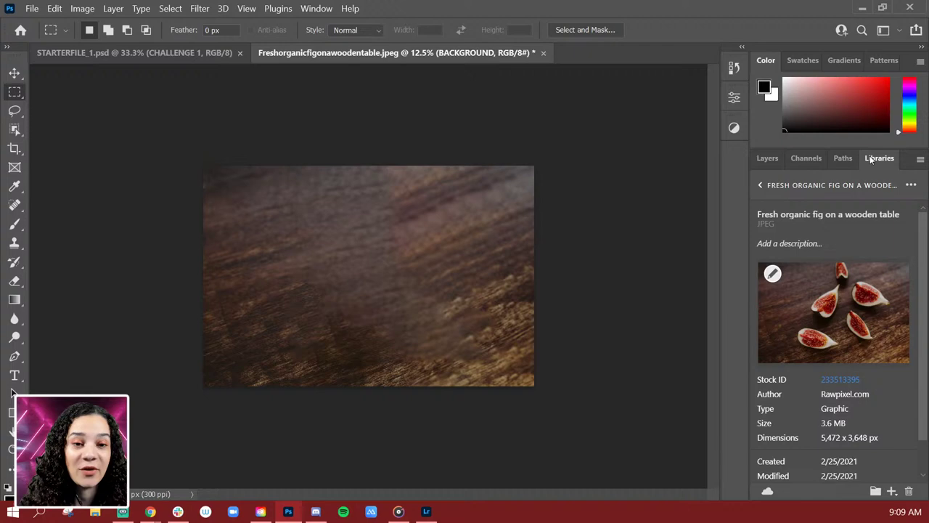
{"action": "left_click", "coordinate": [761, 186]}
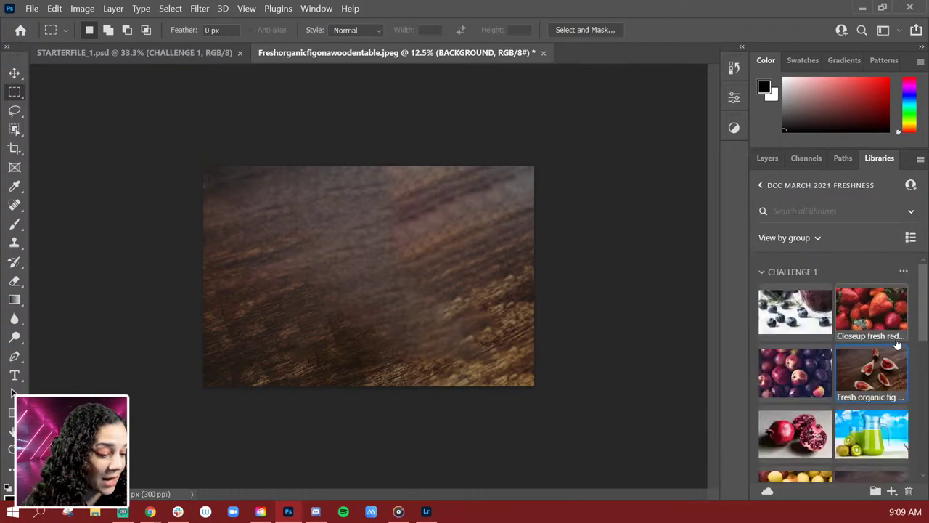
{"action": "double_click", "coordinate": [807, 443]}
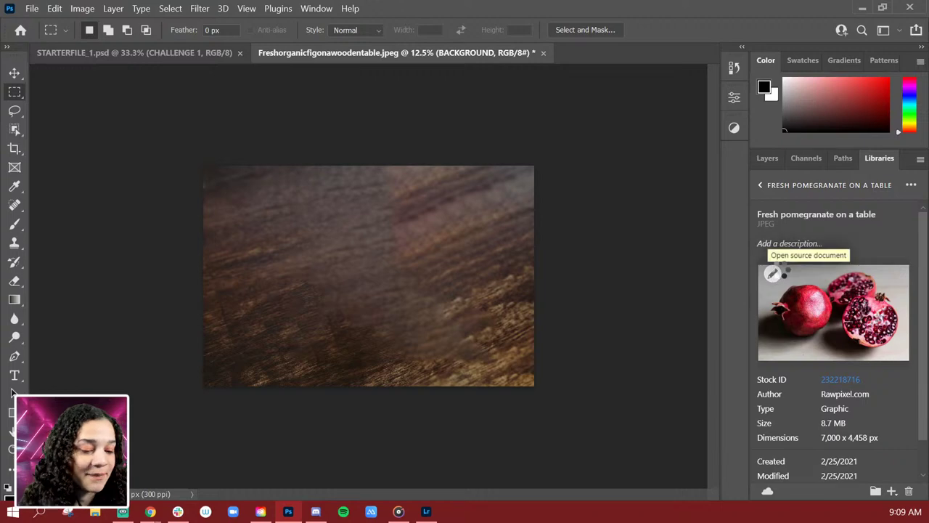
{"action": "left_click", "coordinate": [773, 273]}
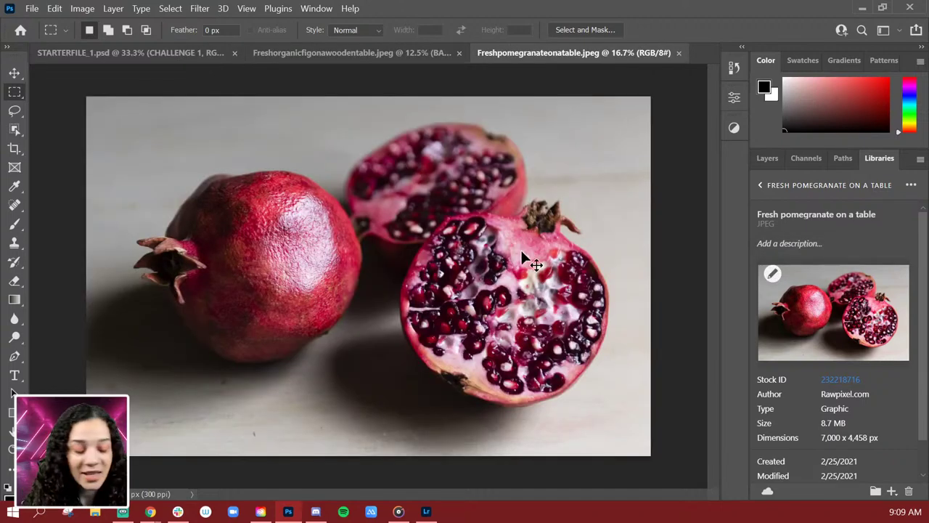
{"action": "key", "text": "ctrl+plus"}
{"action": "key", "text": "ctrl+minus"}
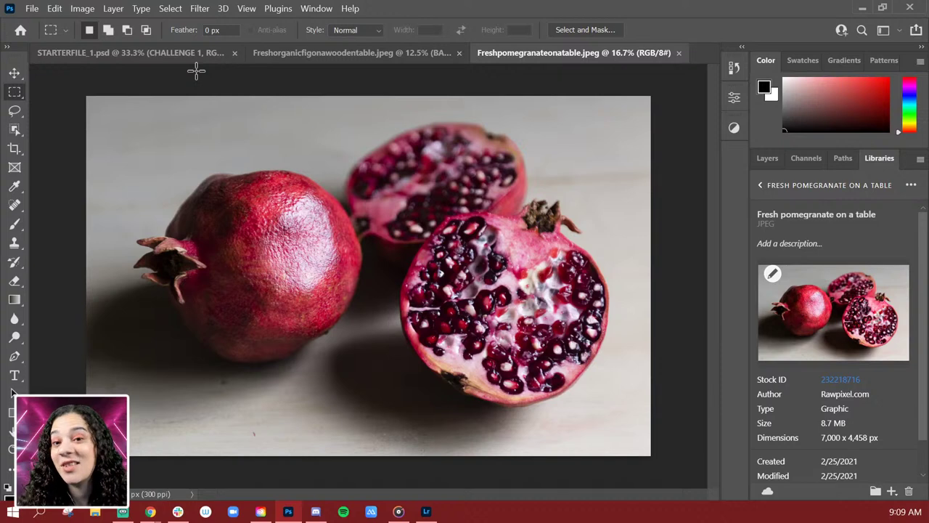
{"action": "left_click", "coordinate": [14, 129]}
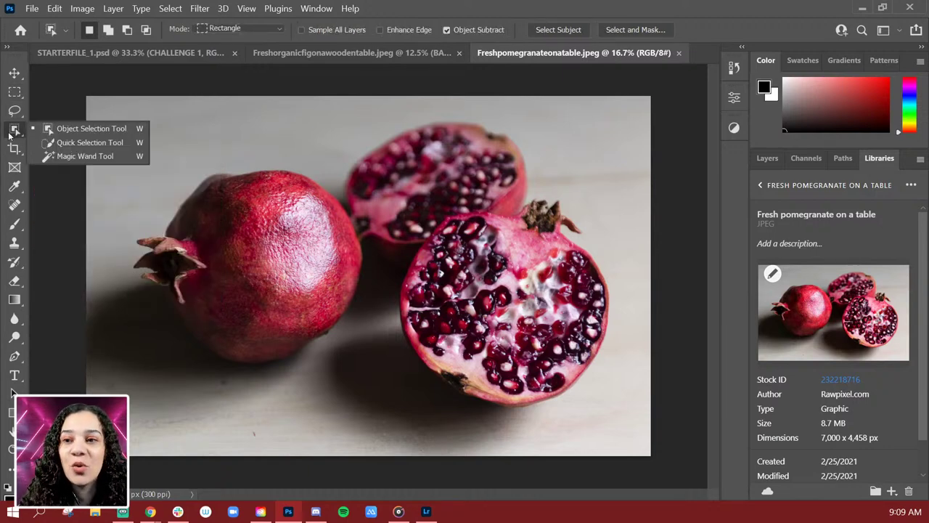
Step: Drag an Object Selection box around the three pomegranates to outline them automatically
{"action": "left_click", "coordinate": [102, 128]}
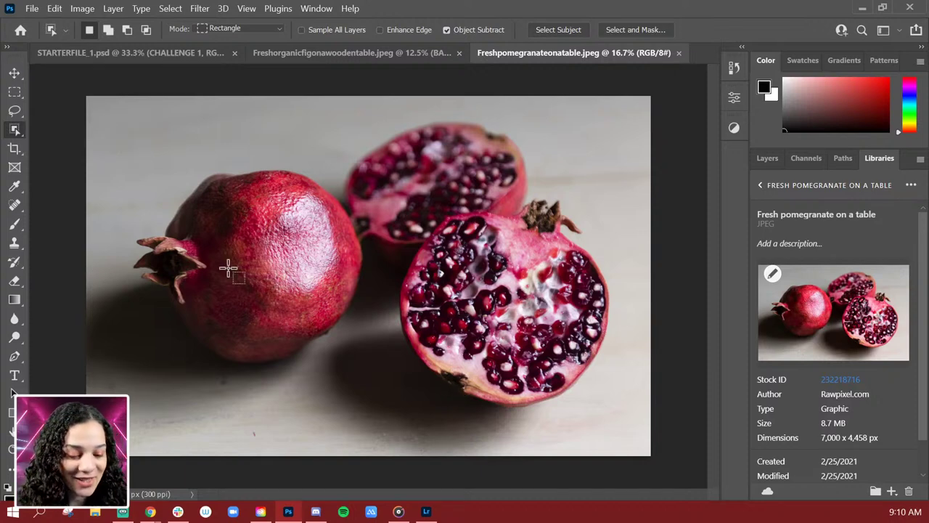
{"action": "left_click_drag", "start_coordinate": [115, 112], "coordinate": [621, 417]}
{"action": "left_click_drag", "start_coordinate": [671, 390], "coordinate": [671, 390]}
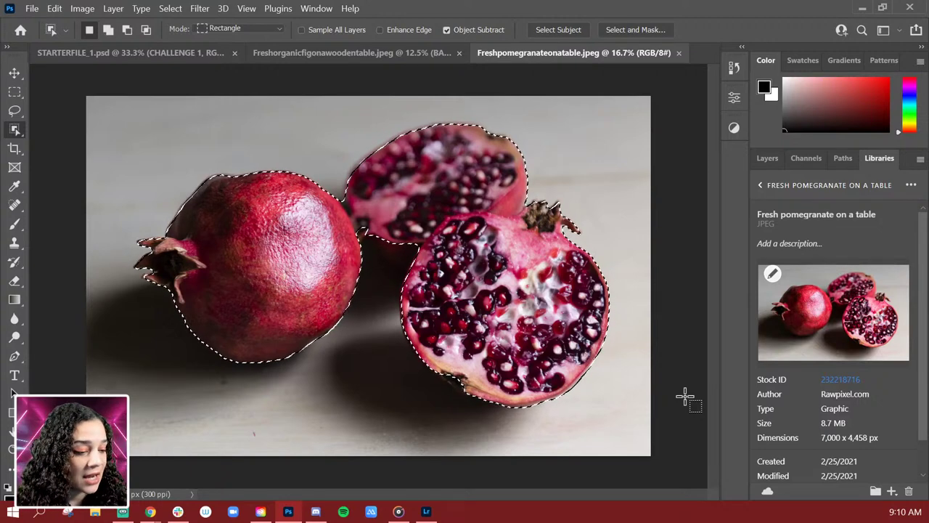
{"action": "left_click", "coordinate": [772, 159]}
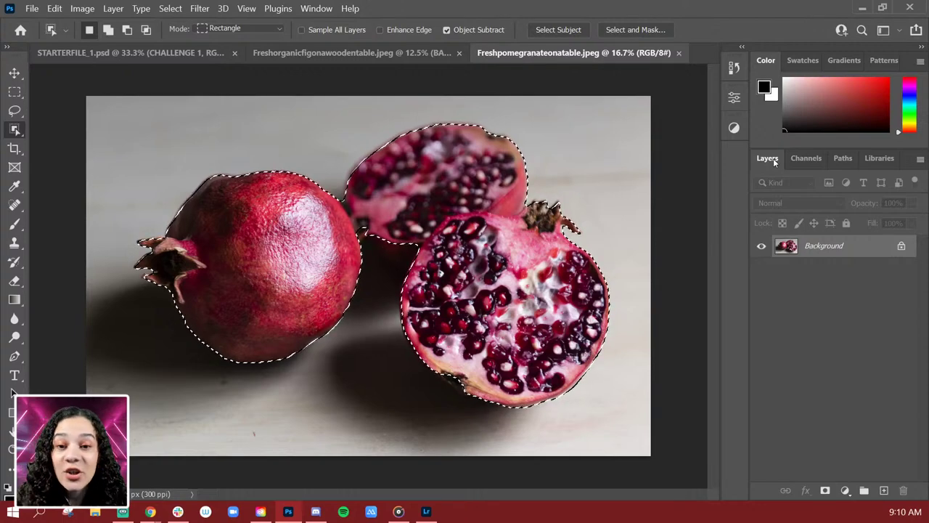
{"action": "key", "text": "ctrl+plus"}
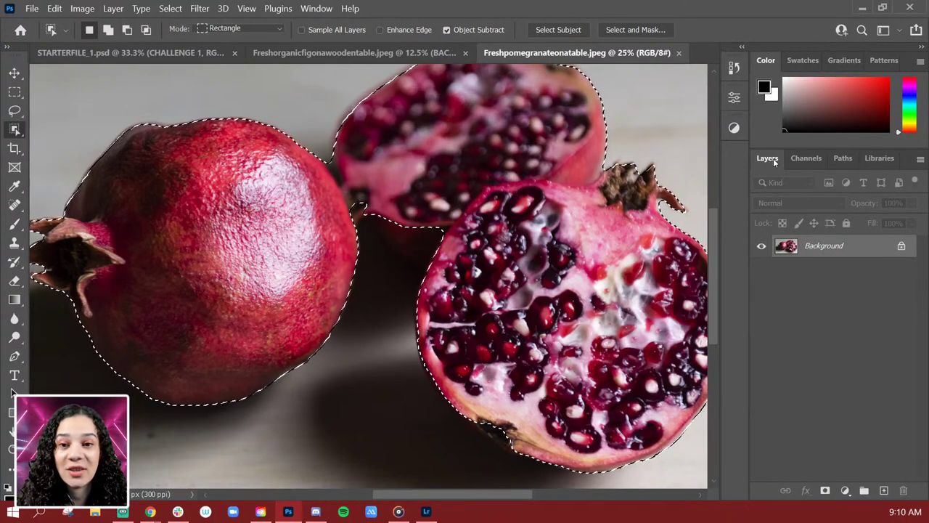
{"action": "scroll", "coordinate": [441, 253], "scroll_direction": "up", "scroll_amount": 3}
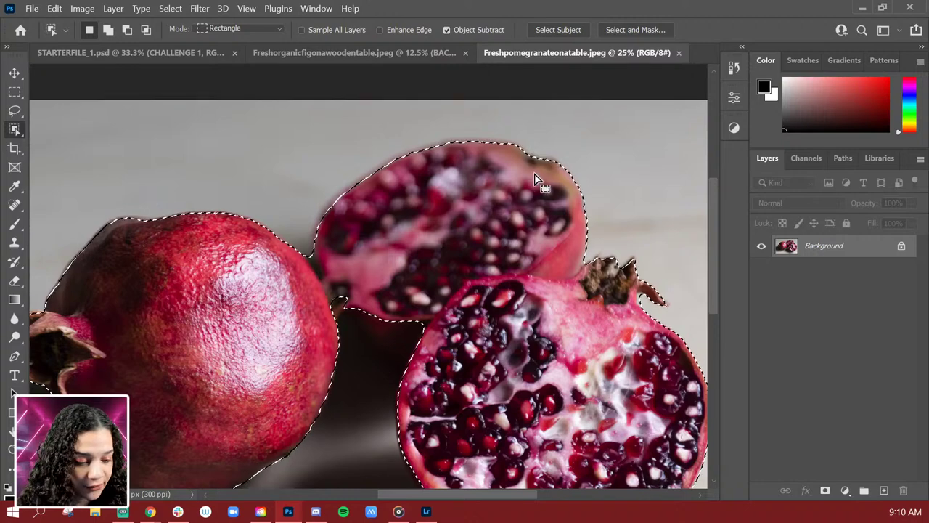
Step: Shift-lasso the missed pomegranate edges into the selection
{"action": "key", "text": "l"}
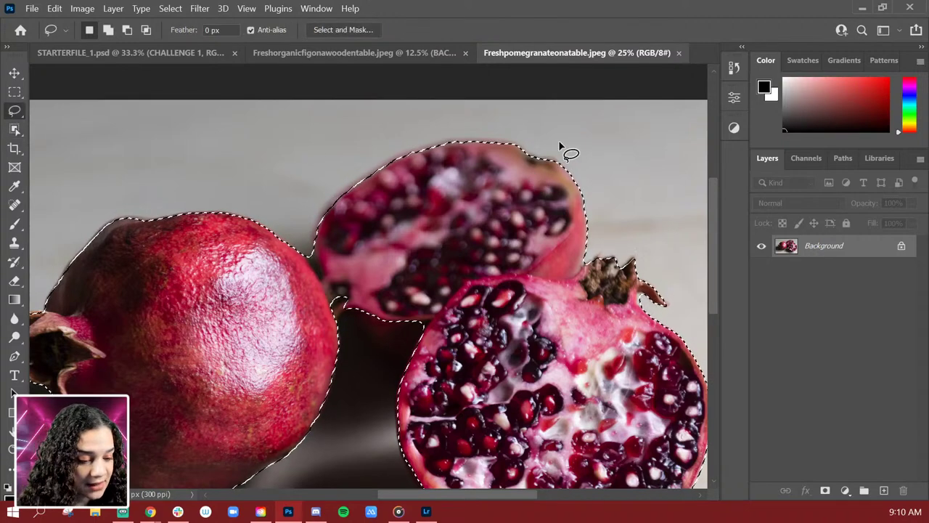
{"action": "key", "text": "shift"}
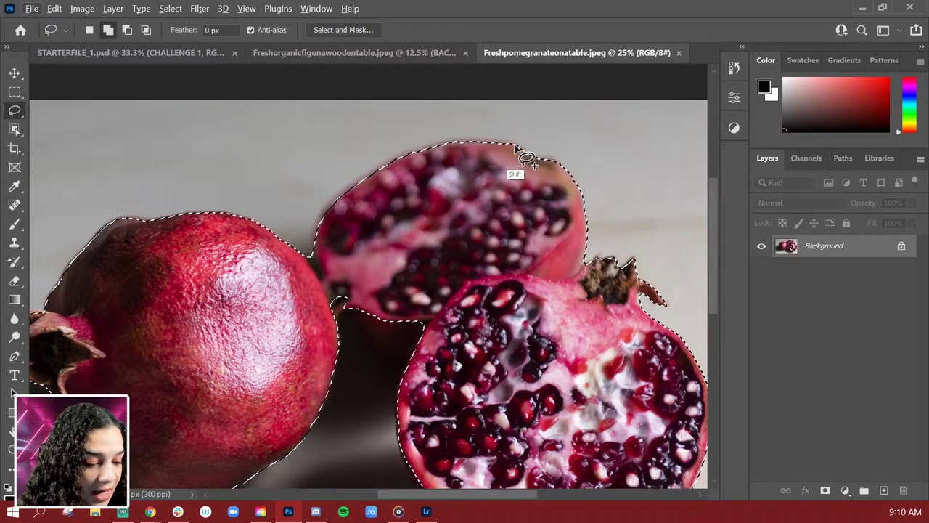
{"action": "mouse_move", "coordinate": [513, 145]}
{"action": "left_mouse_down"}
{"action": "mouse_move", "coordinate": [437, 145]}
{"action": "mouse_move", "coordinate": [341, 191]}
{"action": "mouse_move", "coordinate": [315, 249]}
{"action": "mouse_move", "coordinate": [332, 294]}
{"action": "left_mouse_up"}
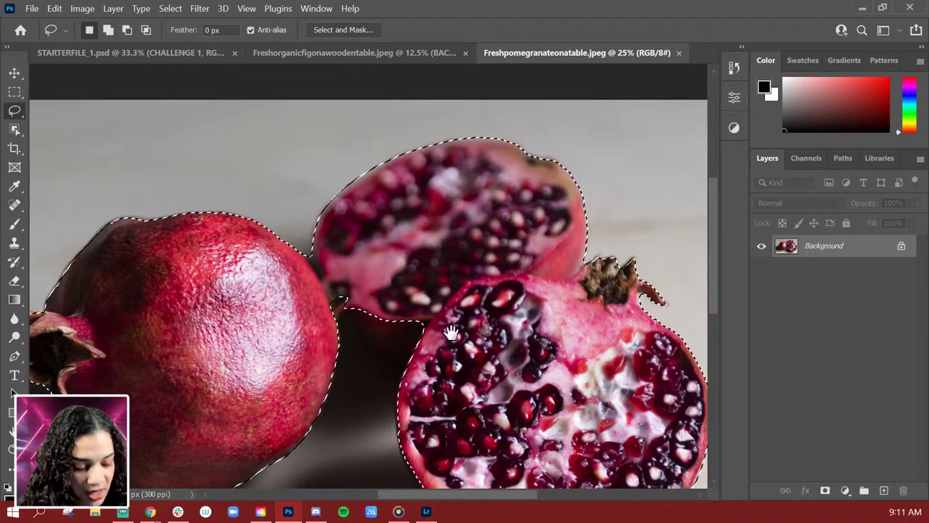
{"action": "left_click_drag", "start_coordinate": [452, 327], "coordinate": [421, 140]}
{"action": "mouse_move", "coordinate": [310, 135]}
{"action": "left_mouse_down"}
{"action": "mouse_move", "coordinate": [332, 167]}
{"action": "mouse_move", "coordinate": [377, 182]}
{"action": "mouse_move", "coordinate": [419, 149]}
{"action": "mouse_move", "coordinate": [363, 100]}
{"action": "mouse_move", "coordinate": [280, 117]}
{"action": "left_mouse_up"}
{"action": "key", "text": "shift"}
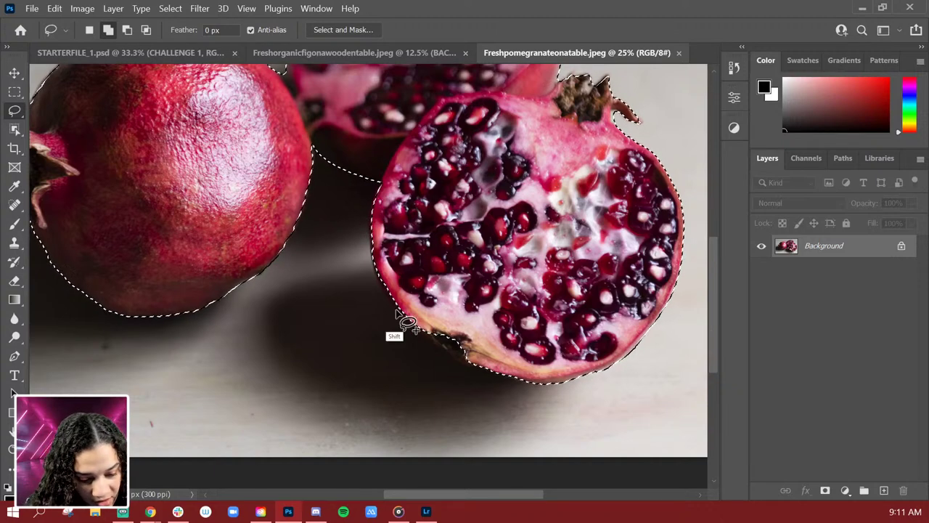
{"action": "mouse_move", "coordinate": [377, 274]}
{"action": "left_mouse_down"}
{"action": "mouse_move", "coordinate": [371, 256]}
{"action": "mouse_move", "coordinate": [394, 308]}
{"action": "mouse_move", "coordinate": [437, 349]}
{"action": "mouse_move", "coordinate": [514, 339]}
{"action": "left_mouse_up"}
{"action": "key", "text": "space"}
{"action": "left_click_drag", "start_coordinate": [535, 162], "coordinate": [497, 253]}
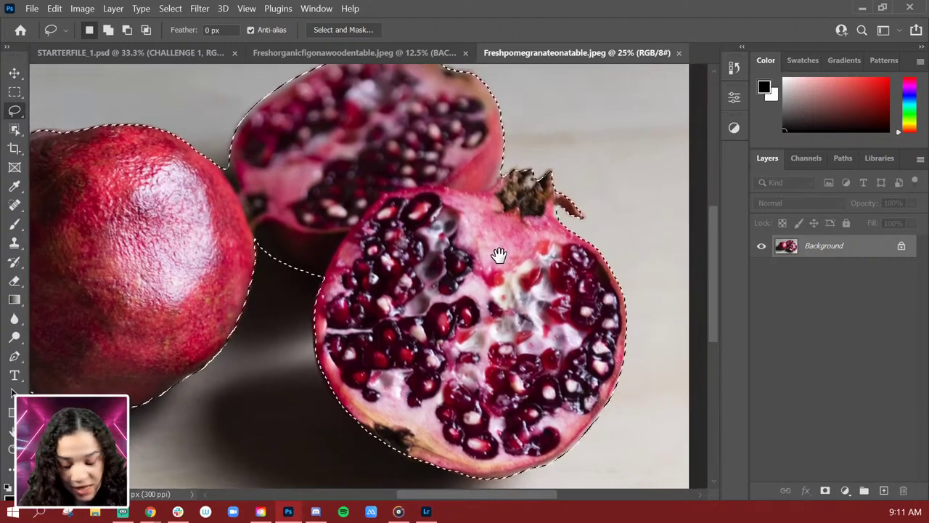
{"action": "mouse_move", "coordinate": [307, 368]}
{"action": "left_mouse_down"}
{"action": "mouse_move", "coordinate": [378, 232]}
{"action": "mouse_move", "coordinate": [370, 225]}
{"action": "left_mouse_up"}
{"action": "key", "text": "shift"}
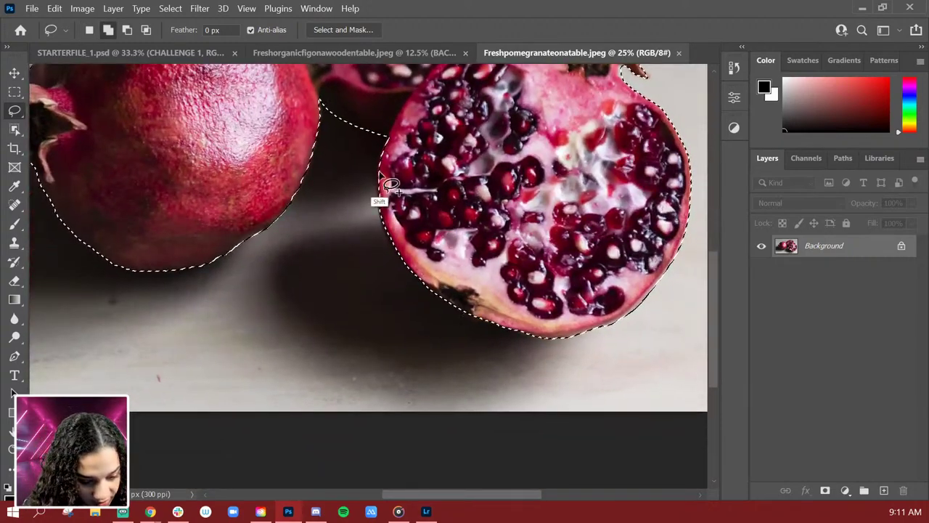
{"action": "mouse_move", "coordinate": [393, 178]}
{"action": "left_mouse_down"}
{"action": "mouse_move", "coordinate": [396, 256]}
{"action": "mouse_move", "coordinate": [445, 309]}
{"action": "mouse_move", "coordinate": [507, 334]}
{"action": "mouse_move", "coordinate": [551, 337]}
{"action": "mouse_move", "coordinate": [624, 305]}
{"action": "left_mouse_up"}
{"action": "scroll", "coordinate": [573, 319], "scroll_direction": "up", "scroll_amount": 5}
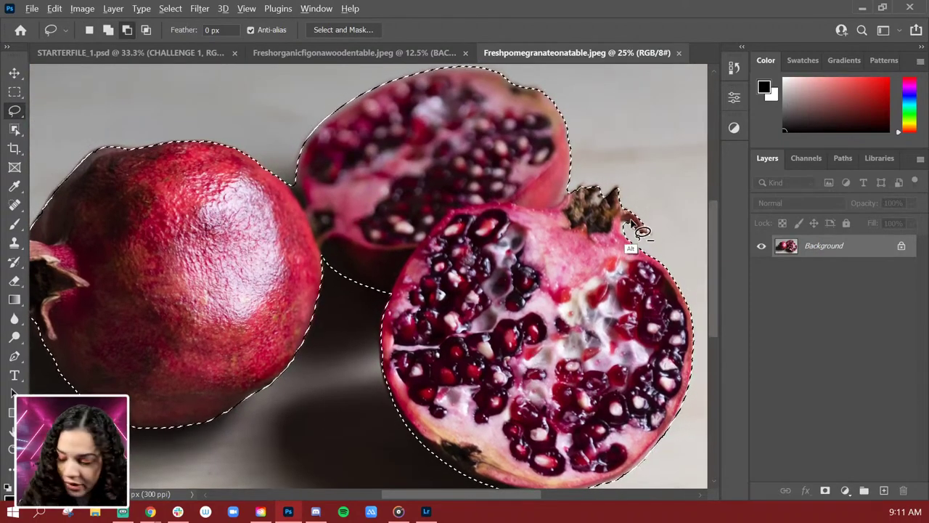
Step: Remove background near the stem, add the lower stem, and copy the selection to Layer 1
{"action": "key", "text": "alt"}
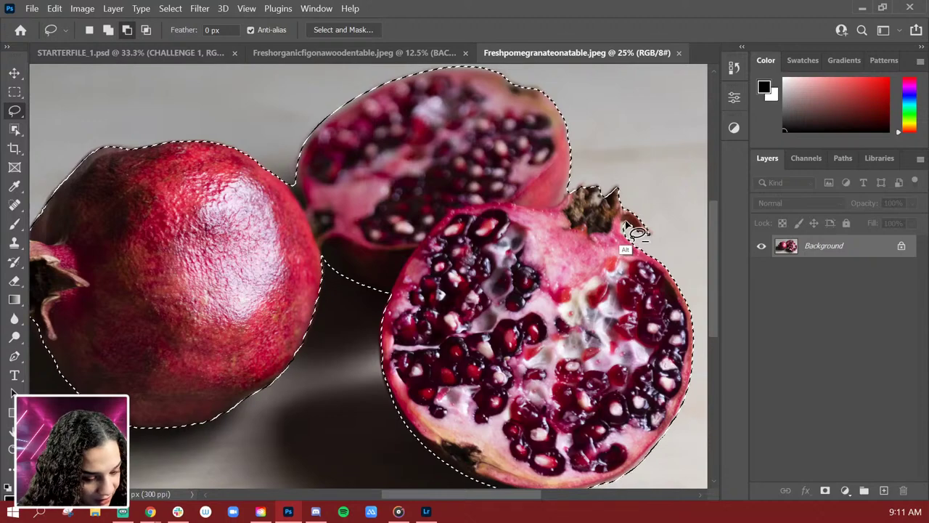
{"action": "mouse_move", "coordinate": [622, 226]}
{"action": "left_mouse_down"}
{"action": "mouse_move", "coordinate": [621, 263]}
{"action": "mouse_move", "coordinate": [645, 245]}
{"action": "mouse_move", "coordinate": [636, 241]}
{"action": "left_mouse_up"}
{"action": "left_click_drag", "start_coordinate": [320, 294], "coordinate": [501, 245]}
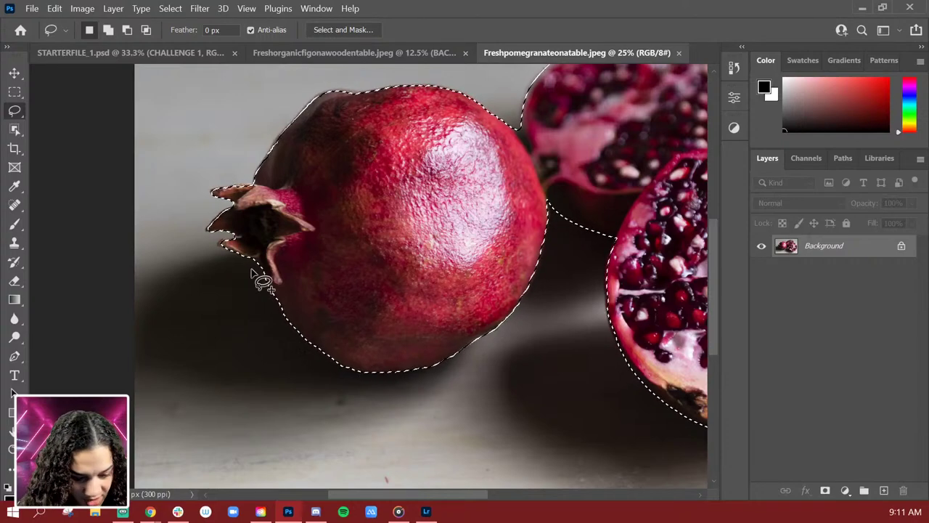
{"action": "key", "text": "shift"}
{"action": "mouse_move", "coordinate": [264, 273]}
{"action": "left_mouse_down"}
{"action": "mouse_move", "coordinate": [322, 329]}
{"action": "mouse_move", "coordinate": [321, 241]}
{"action": "left_mouse_up"}
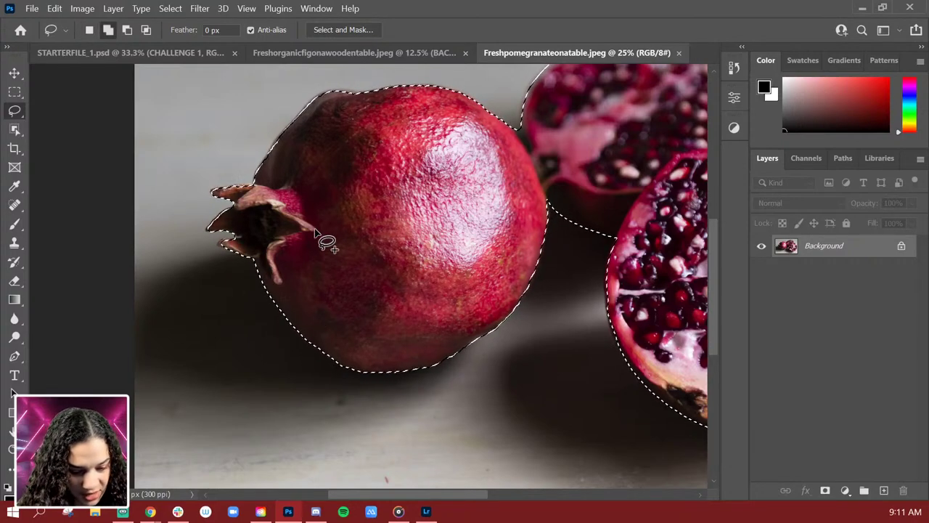
{"action": "left_click_drag", "start_coordinate": [446, 224], "coordinate": [300, 270]}
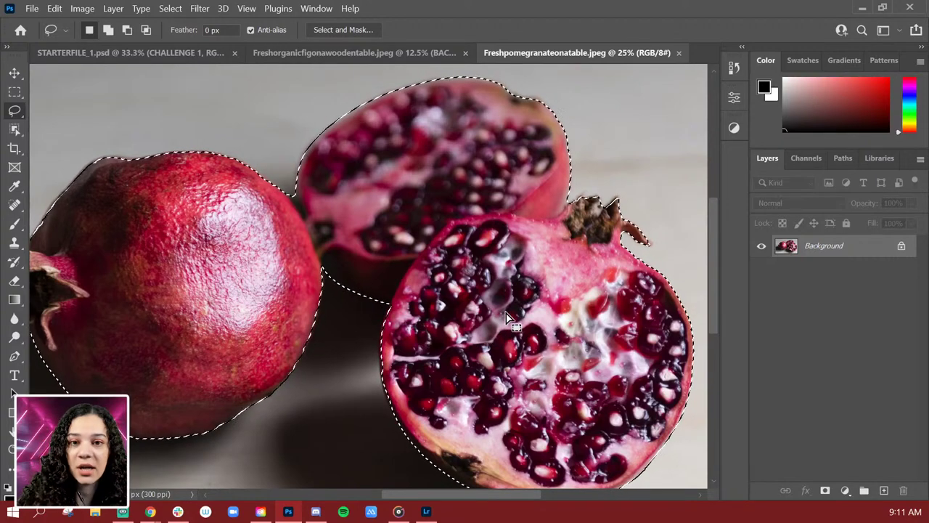
{"action": "key", "text": "ctrl+minus"}
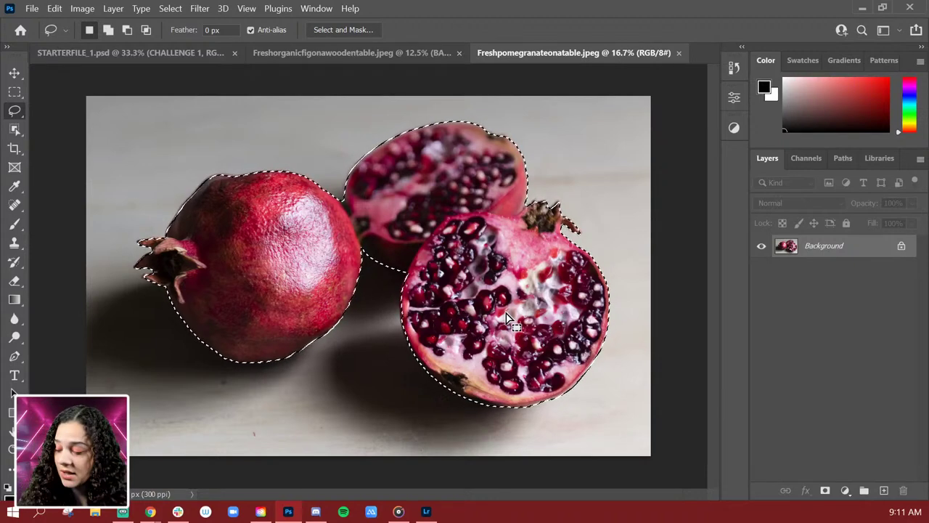
{"action": "key", "text": "ctrl+j"}
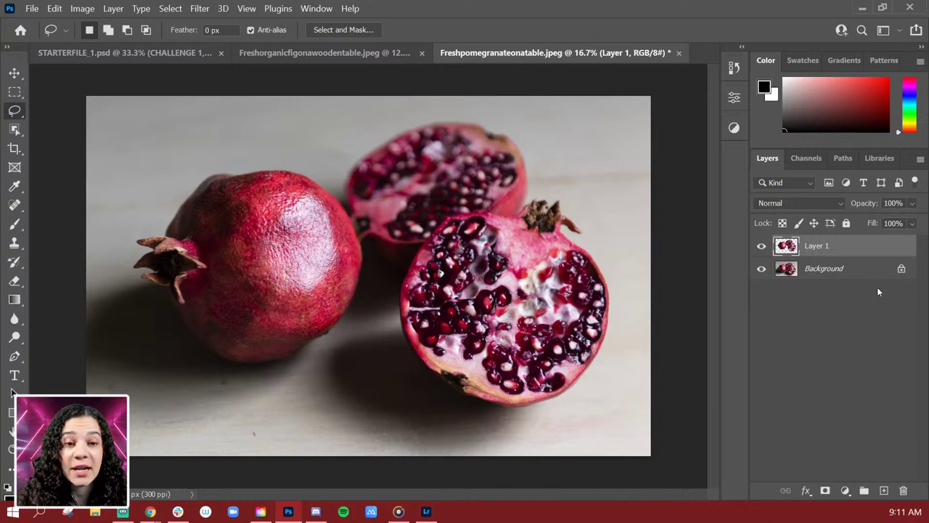
{"action": "left_click", "coordinate": [890, 270]}
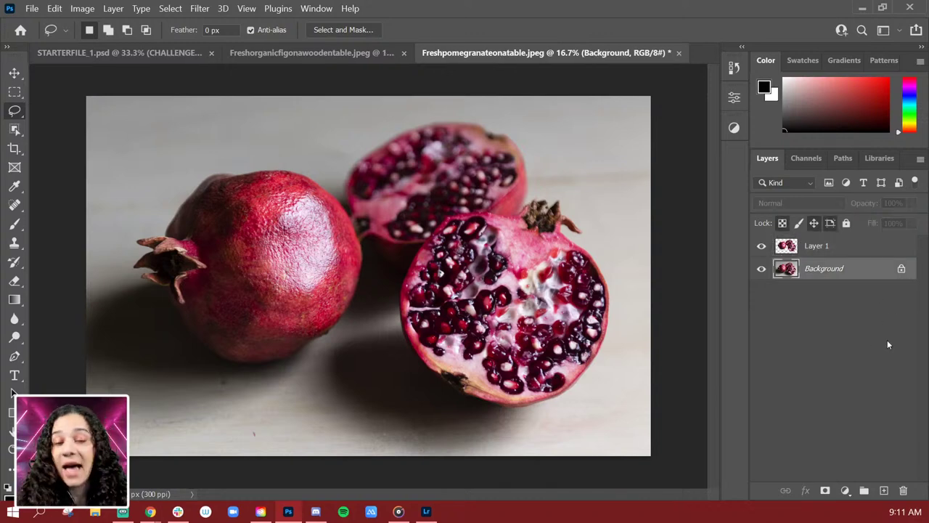
{"action": "key", "text": "ctrl+j"}
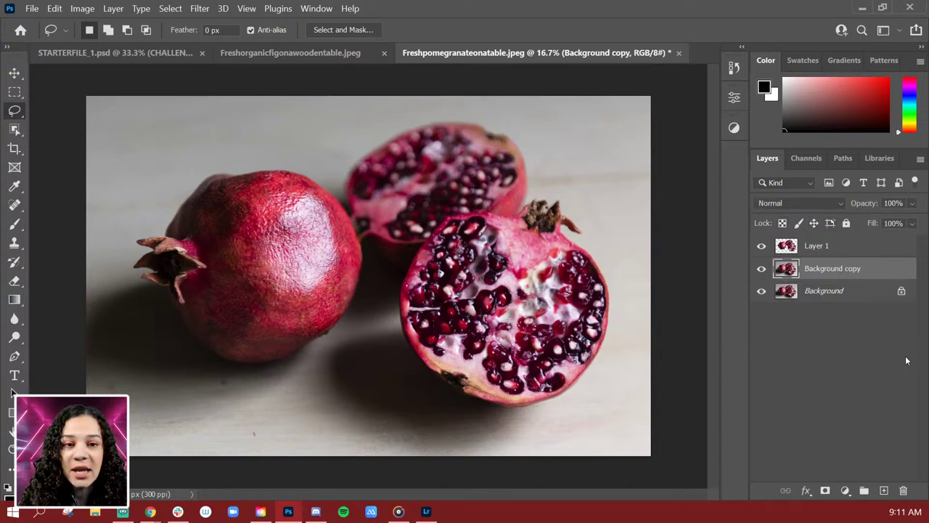
{"action": "key", "text": "ctrl+z"}
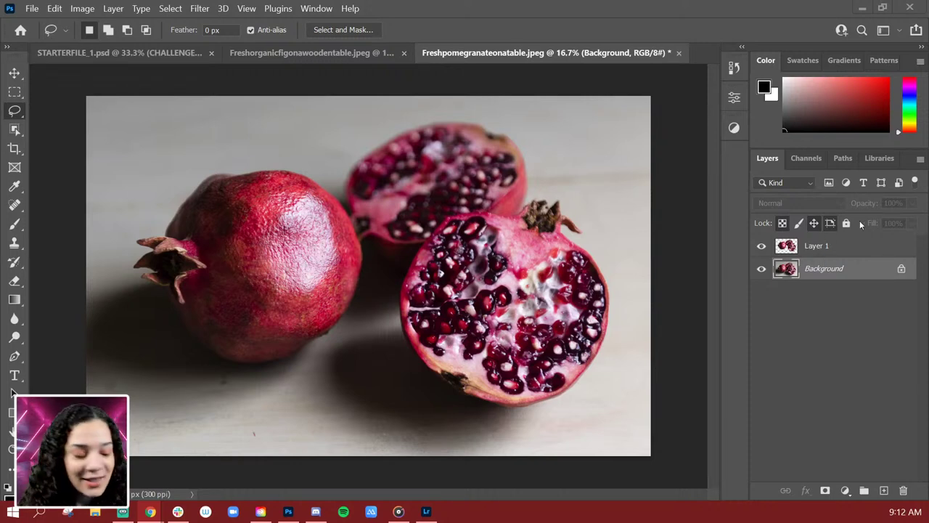
Step: Rename Layer 1 to 'poms' and drag it into the Freshorganicfigonawoodentable.jpeg document
{"action": "left_click", "coordinate": [855, 248]}
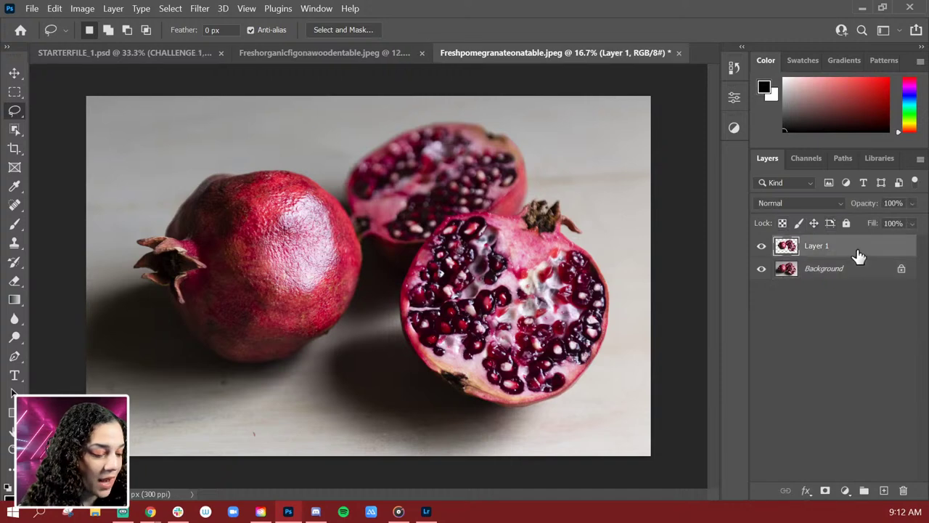
{"action": "double_click", "coordinate": [816, 246]}
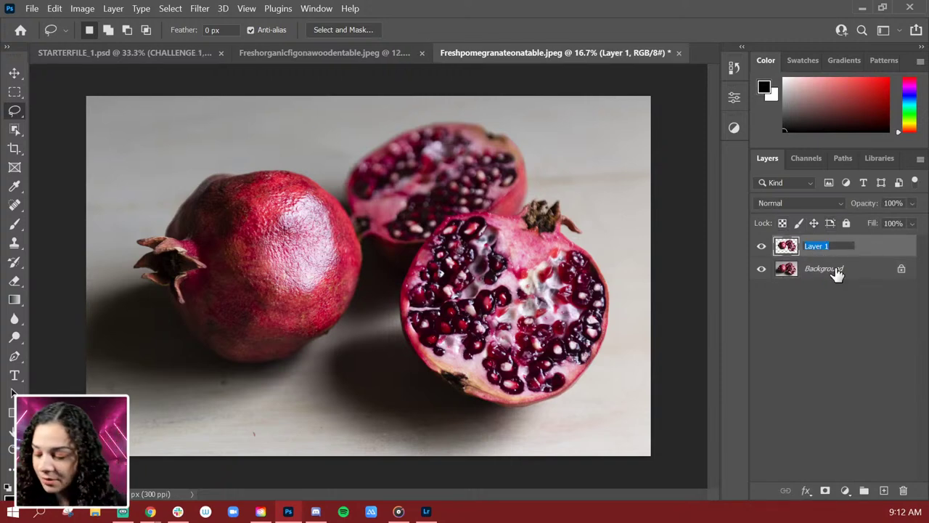
{"action": "type", "text": "poms"}
{"action": "key", "text": "Return"}
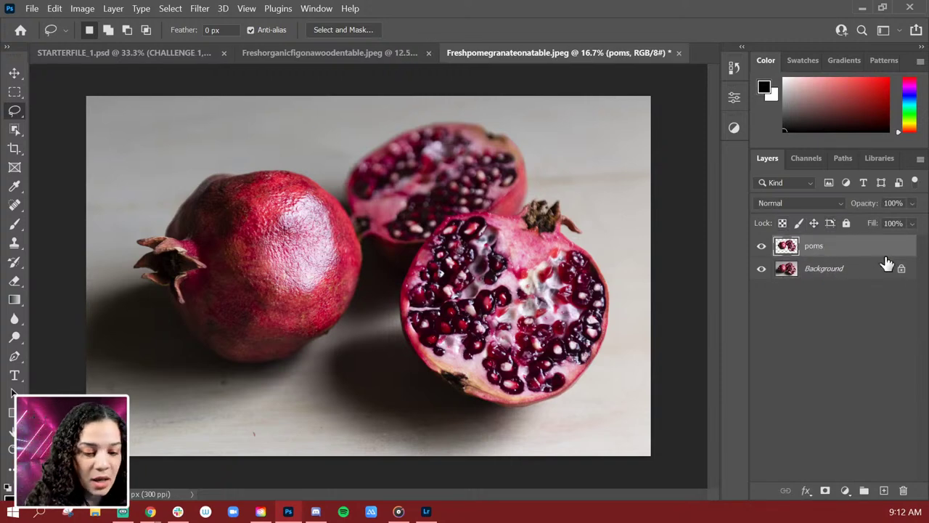
{"action": "left_click_drag", "start_coordinate": [833, 247], "coordinate": [382, 232]}
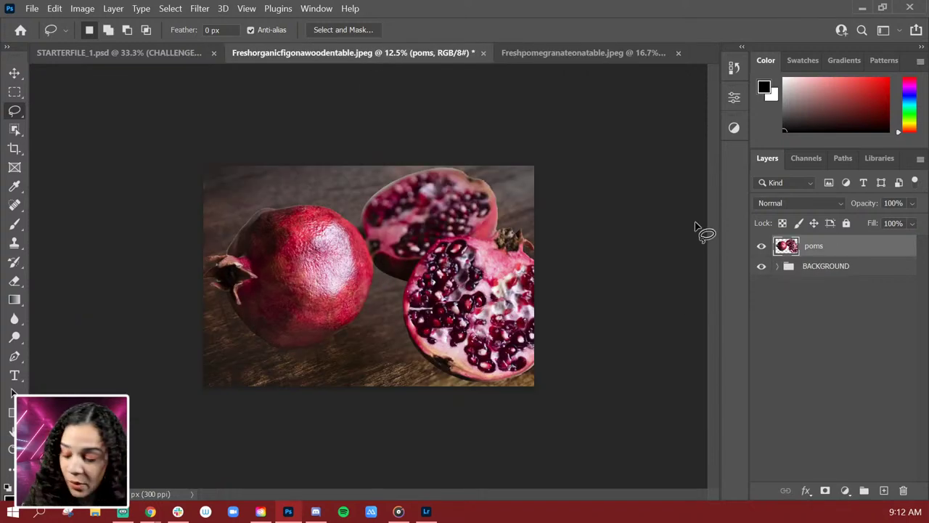
Step: Convert the poms layer to a smart object
{"action": "right_click", "coordinate": [823, 248]}
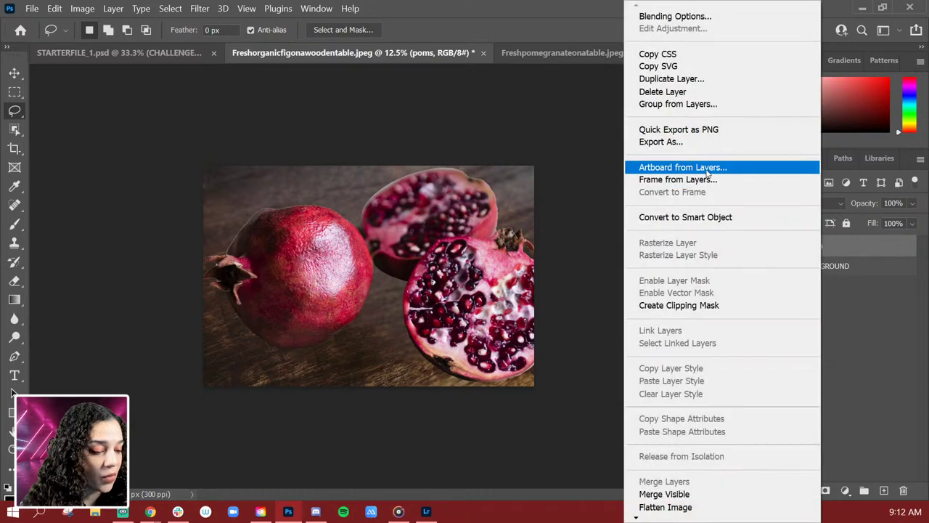
{"action": "left_click", "coordinate": [685, 217]}
{"action": "key", "text": "ctrl+t"}
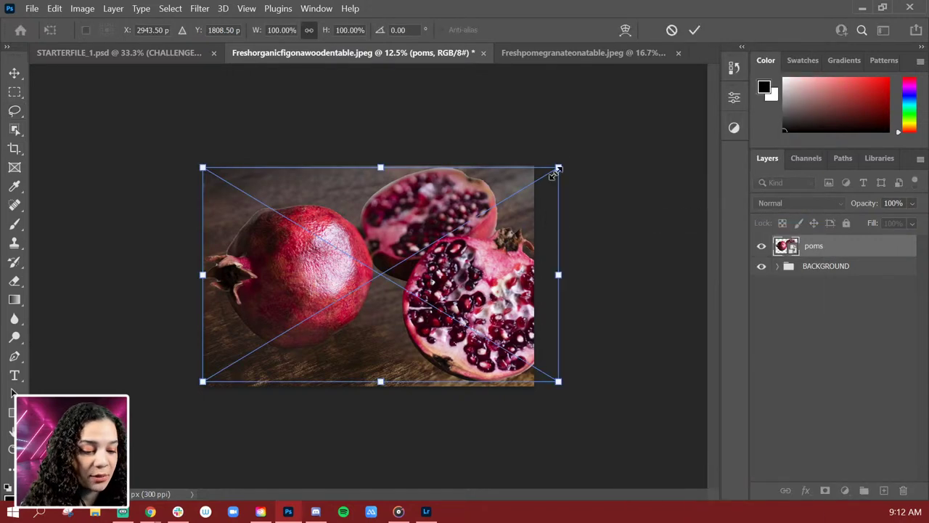
{"action": "key", "text": "Return"}
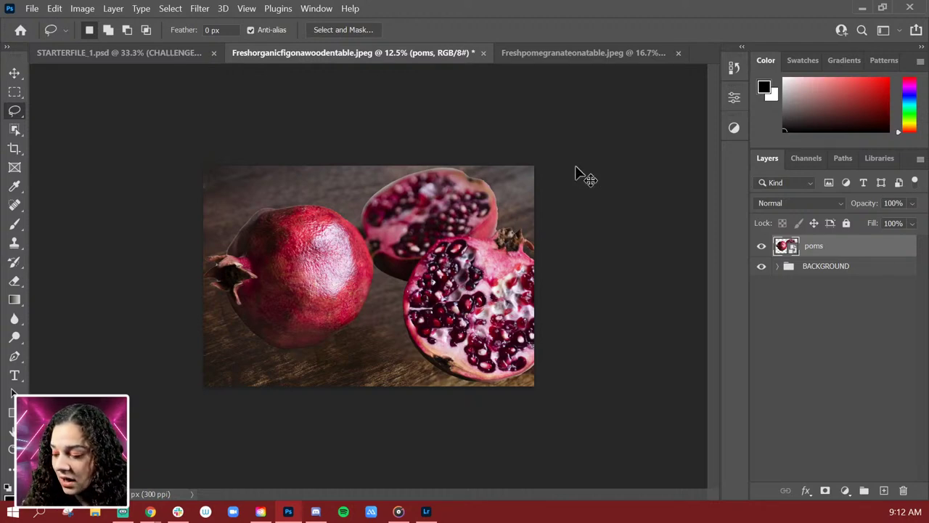
Step: Scale the pomegranates down to about 58% and reposition them
{"action": "key", "text": "ctrl+t"}
{"action": "left_click_drag", "start_coordinate": [556, 165], "coordinate": [465, 252]}
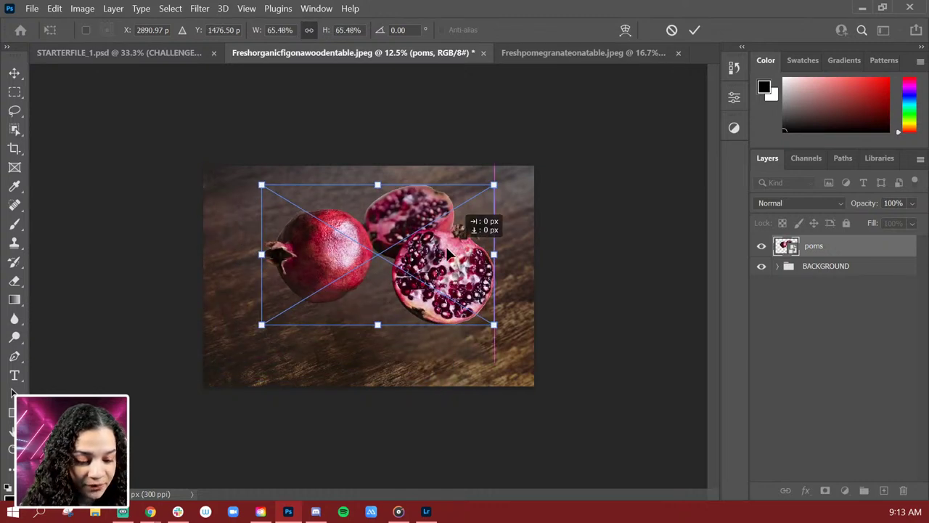
{"action": "mouse_move", "coordinate": [474, 205]}
{"action": "left_mouse_down"}
{"action": "mouse_move", "coordinate": [474, 194]}
{"action": "mouse_move", "coordinate": [462, 214]}
{"action": "left_mouse_up"}
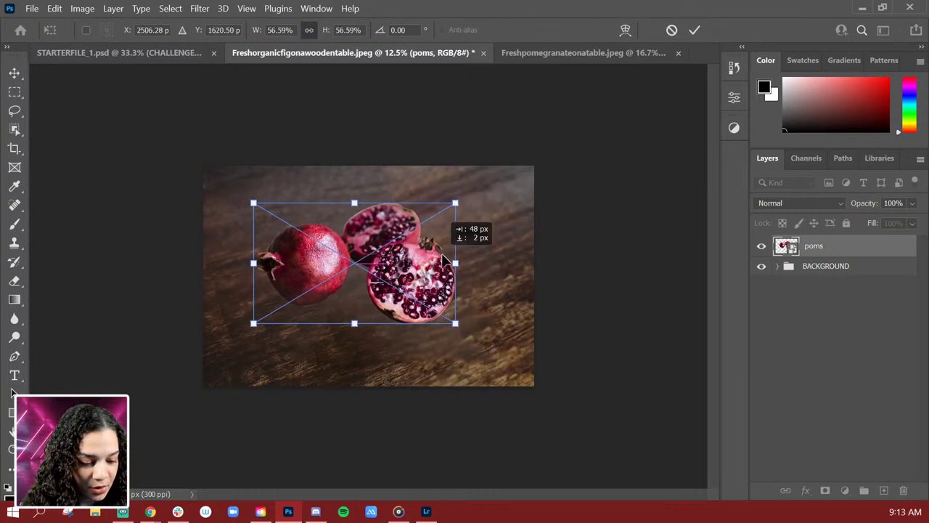
{"action": "left_click_drag", "start_coordinate": [442, 257], "coordinate": [466, 250]}
{"action": "key", "text": "ctrl+plus"}
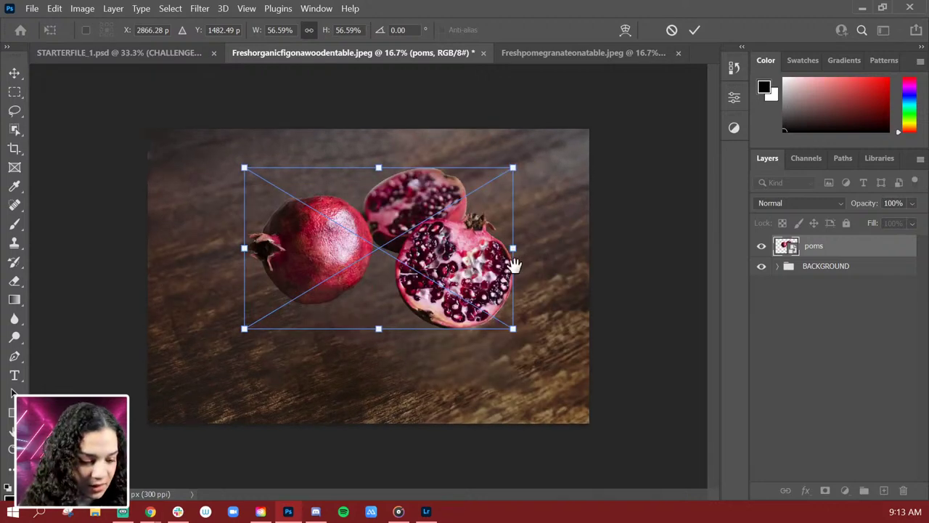
{"action": "left_click_drag", "start_coordinate": [513, 167], "coordinate": [520, 162]}
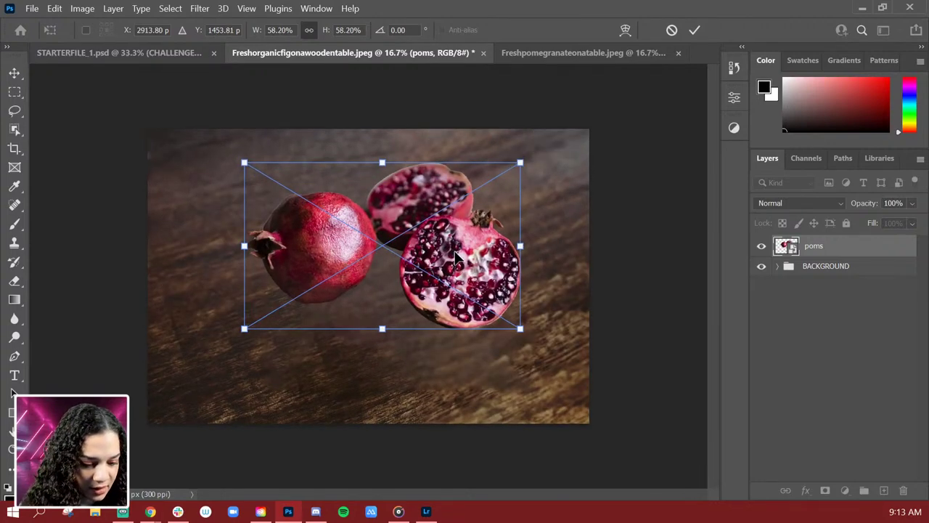
{"action": "key", "text": "Return"}
{"action": "key", "text": "l"}
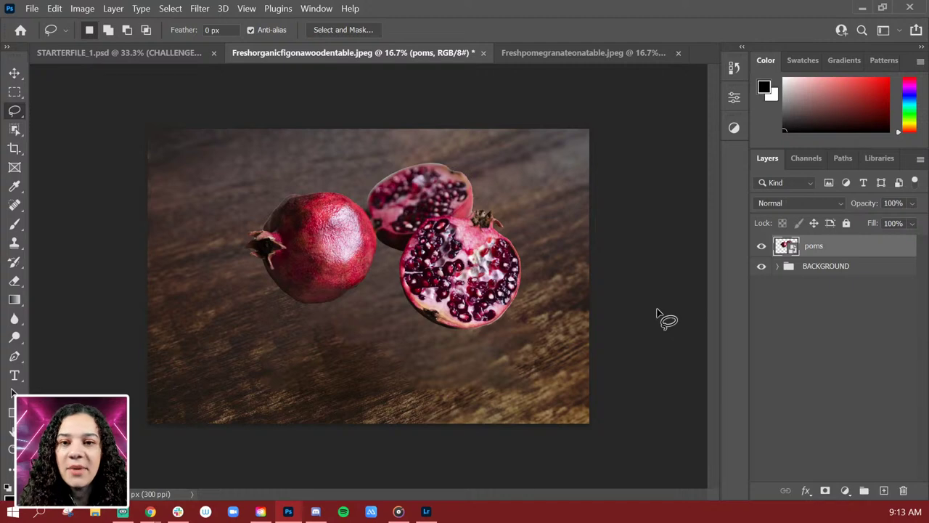
{"action": "key", "text": "ctrl+plus"}
{"action": "key", "text": "ctrl+minus"}
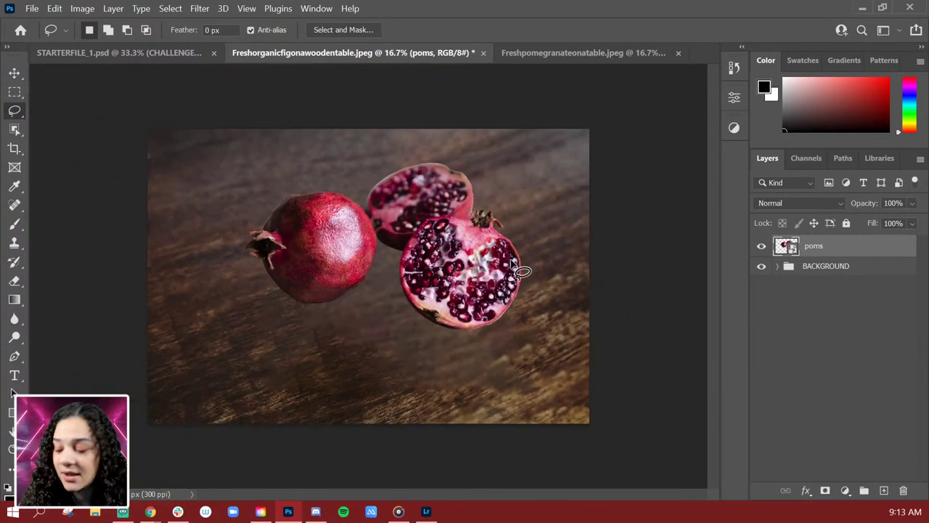
Step: Enlarge the pomegranates to about two-thirds and center them on the wooden table
{"action": "key", "text": "ctrl+t"}
{"action": "left_click_drag", "start_coordinate": [494, 210], "coordinate": [504, 240]}
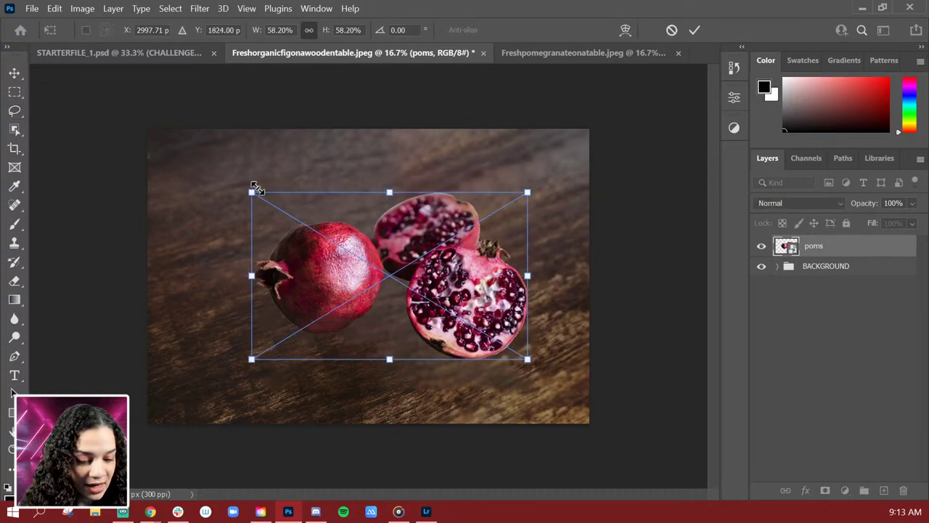
{"action": "left_click_drag", "start_coordinate": [254, 190], "coordinate": [214, 150]}
{"action": "left_click_drag", "start_coordinate": [477, 264], "coordinate": [485, 260]}
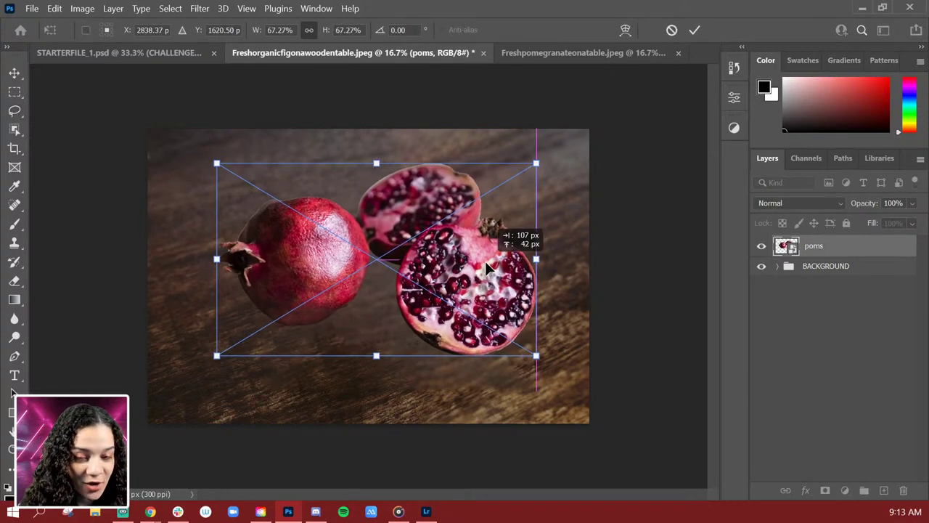
{"action": "key", "text": "Return"}
{"action": "key", "text": "l"}
{"action": "key", "text": "ctrl+="}
{"action": "scroll", "coordinate": [551, 316], "scroll_direction": "right", "scroll_amount": 1}
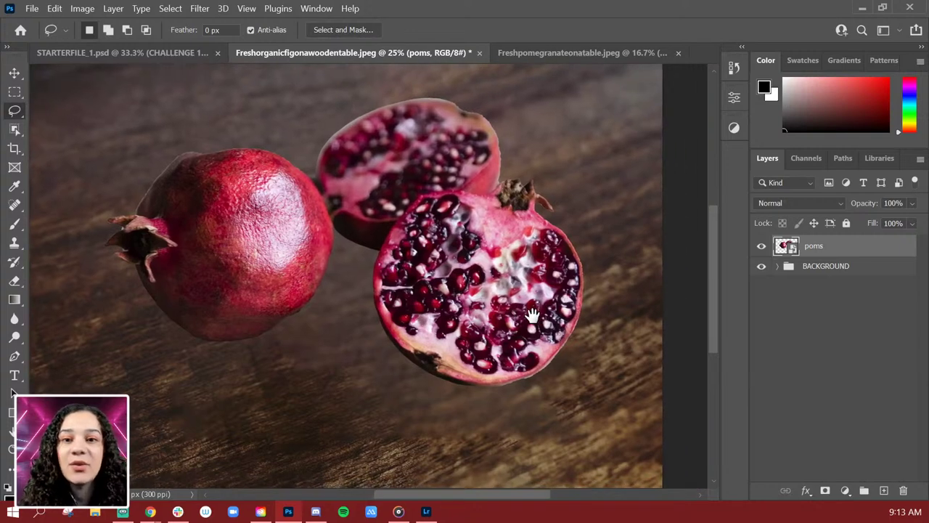
Step: Add a layer mask to poms, select the Brush, and make black the foreground colour
{"action": "left_click", "coordinate": [826, 491]}
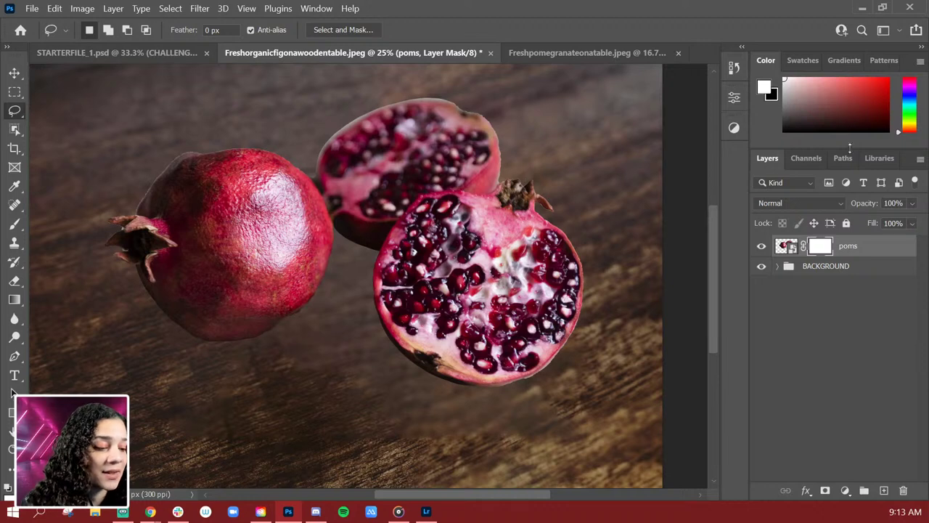
{"action": "left_click_drag", "start_coordinate": [854, 148], "coordinate": [869, 252]}
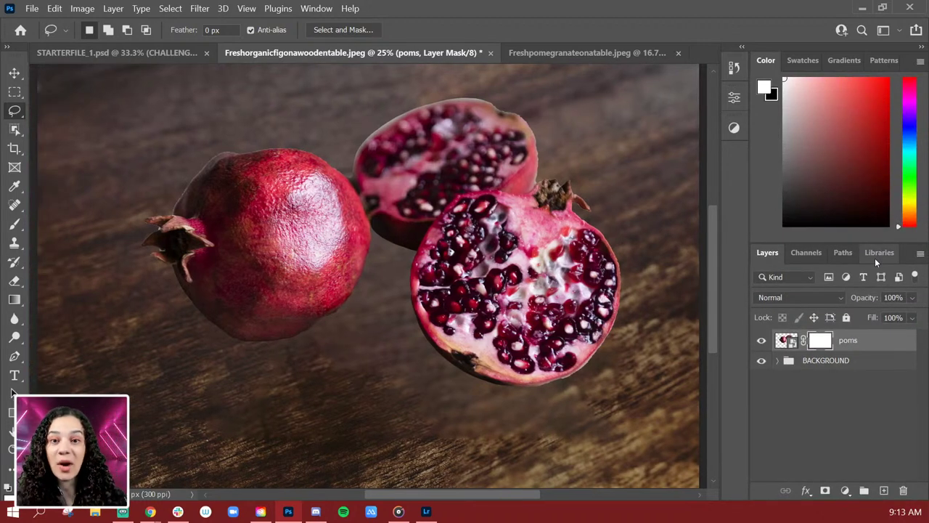
{"action": "key", "text": "b"}
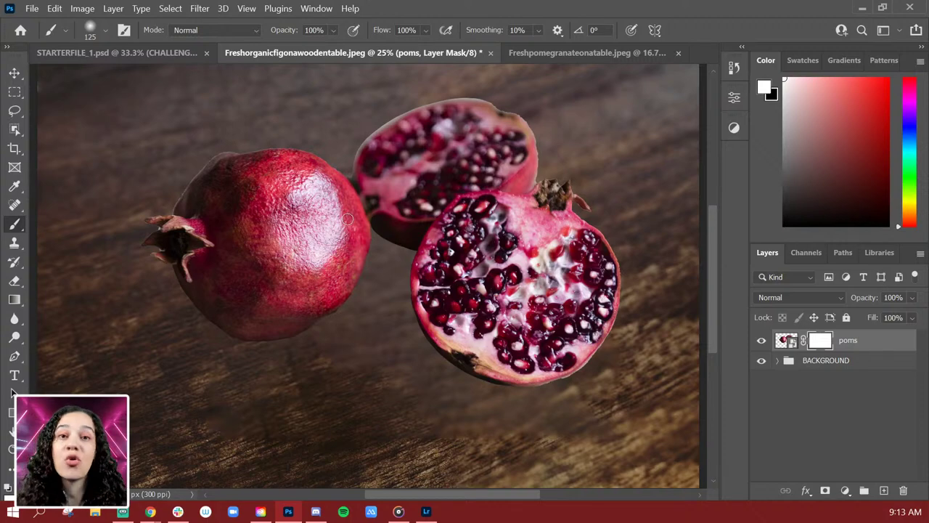
{"action": "scroll", "coordinate": [347, 218], "scroll_direction": "up", "scroll_amount": 1}
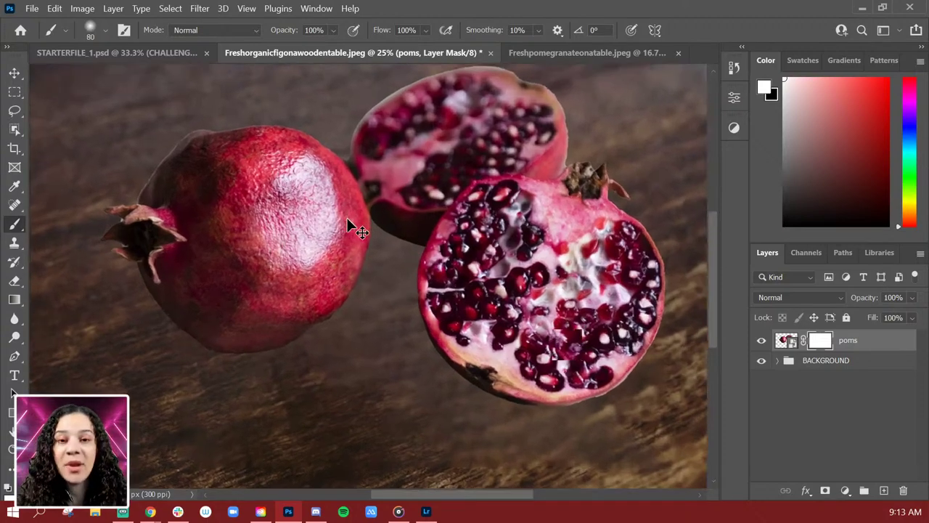
{"action": "scroll", "coordinate": [512, 137], "scroll_direction": "up", "scroll_amount": 1}
{"action": "scroll", "coordinate": [470, 242], "scroll_direction": "up", "scroll_amount": 1}
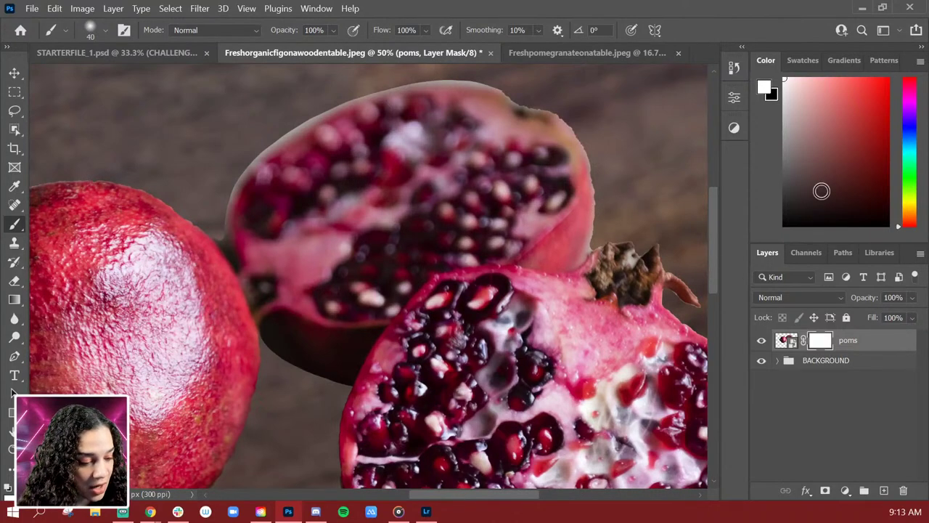
{"action": "key", "text": "x"}
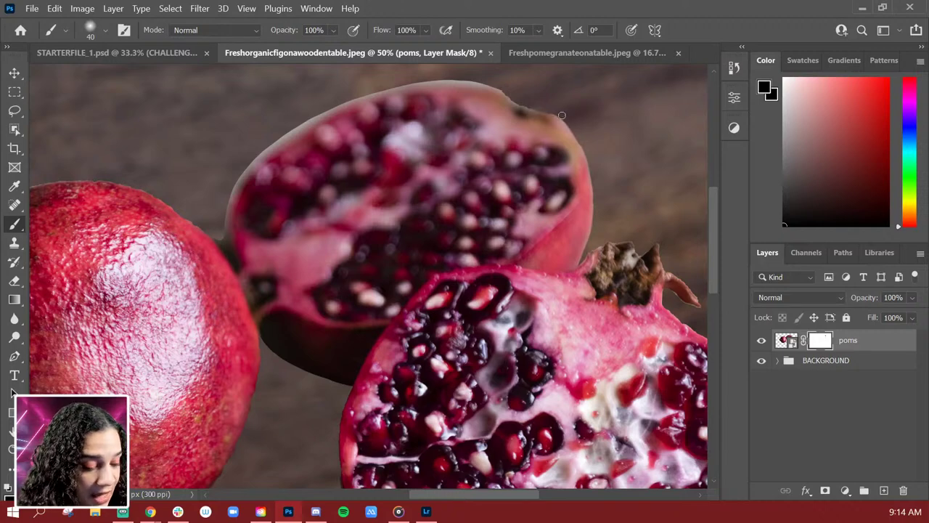
{"action": "left_click", "coordinate": [175, 10]}
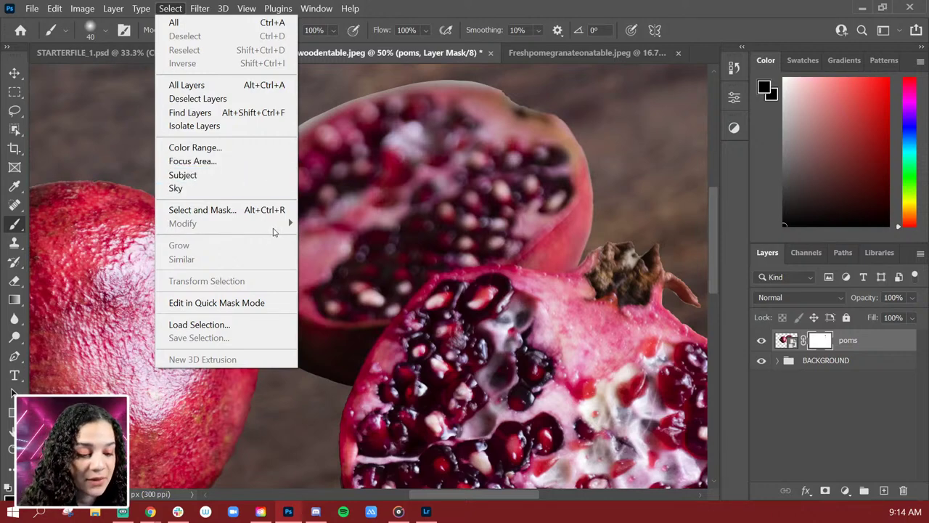
Step: Lasso an oval on the empty wood above the whole pomegranate
{"action": "left_click", "coordinate": [614, 134]}
{"action": "key", "text": "alt+l"}
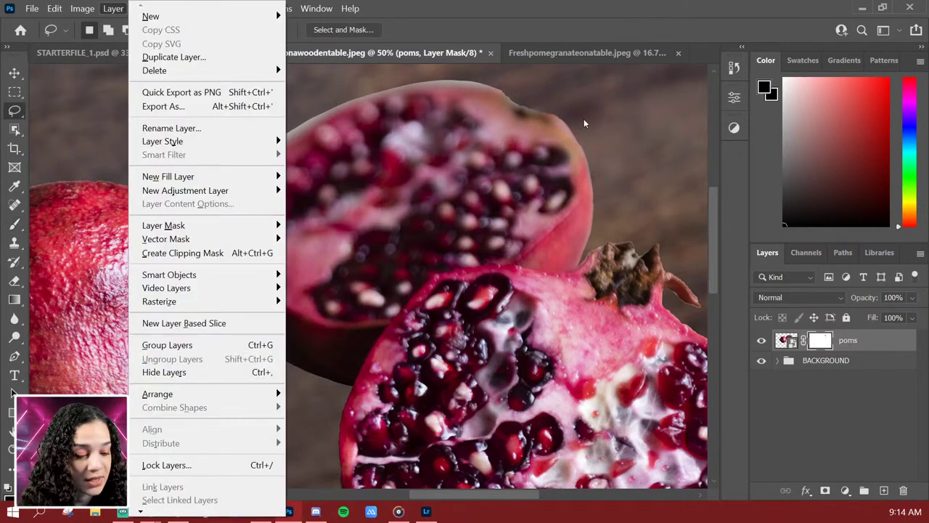
{"action": "key", "text": "Escape"}
{"action": "key", "text": "l"}
{"action": "left_click_drag", "start_coordinate": [221, 211], "coordinate": [397, 292]}
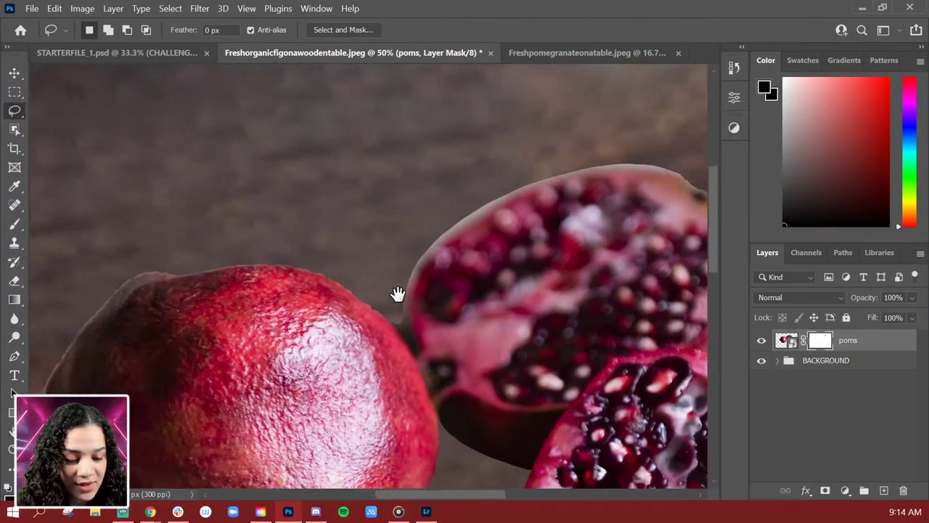
{"action": "key", "text": "b"}
{"action": "key", "text": "l"}
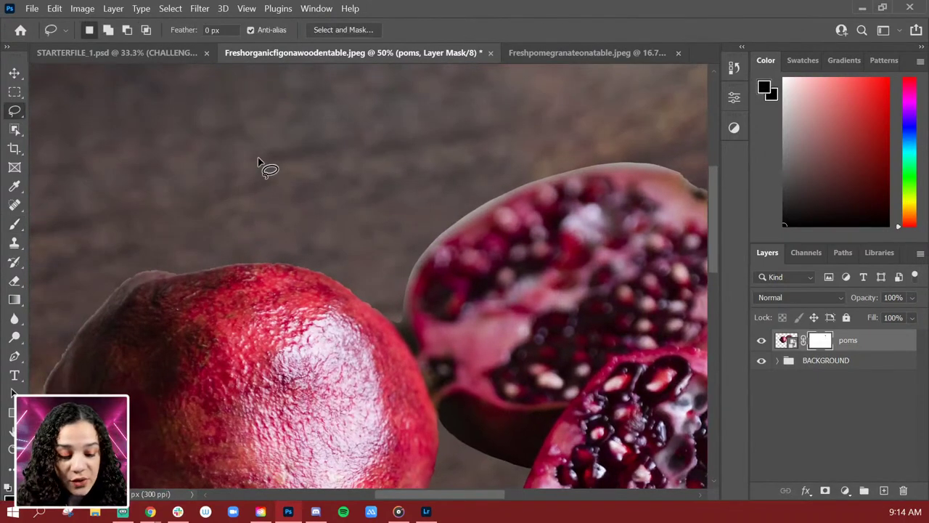
{"action": "mouse_move", "coordinate": [161, 121]}
{"action": "left_mouse_down"}
{"action": "mouse_move", "coordinate": [120, 156]}
{"action": "mouse_move", "coordinate": [114, 196]}
{"action": "left_mouse_up"}
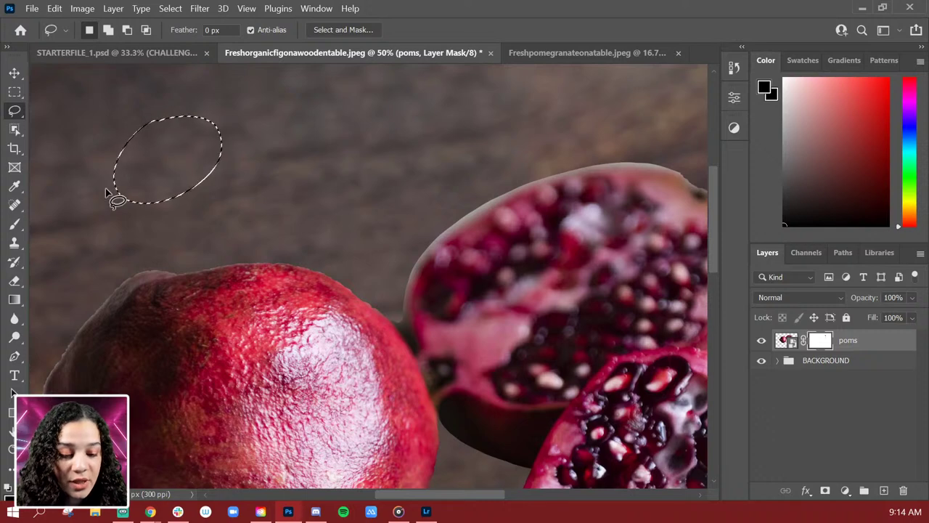
Step: Fill the oval with bright red on a new layer and deselect
{"action": "left_click", "coordinate": [878, 94]}
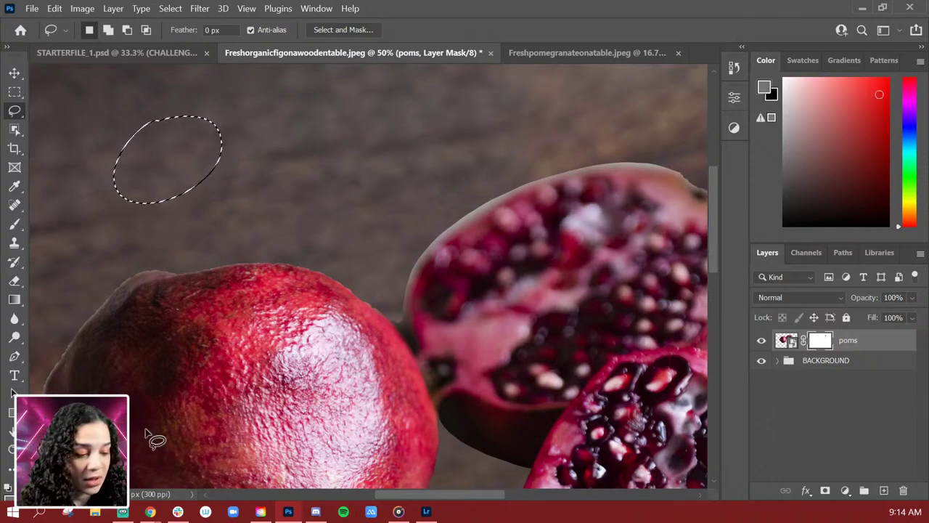
{"action": "left_click", "coordinate": [14, 300]}
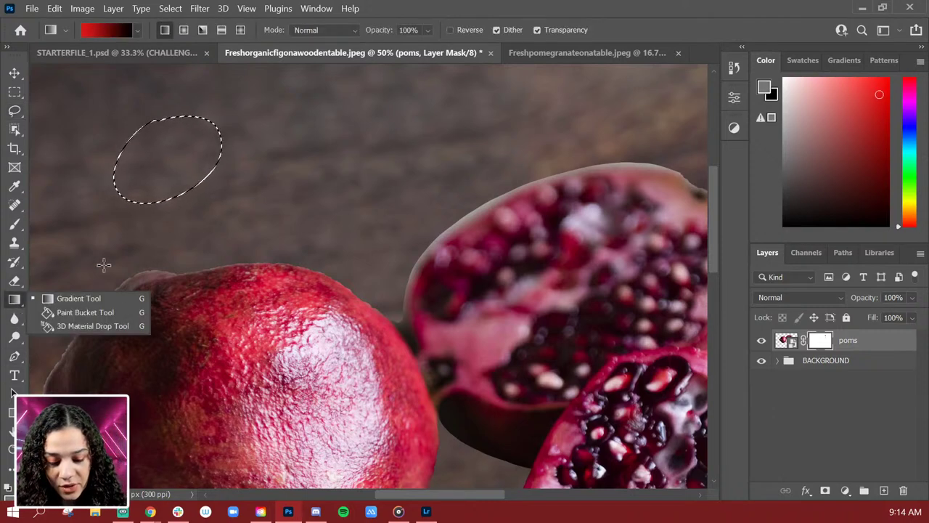
{"action": "left_click", "coordinate": [73, 311]}
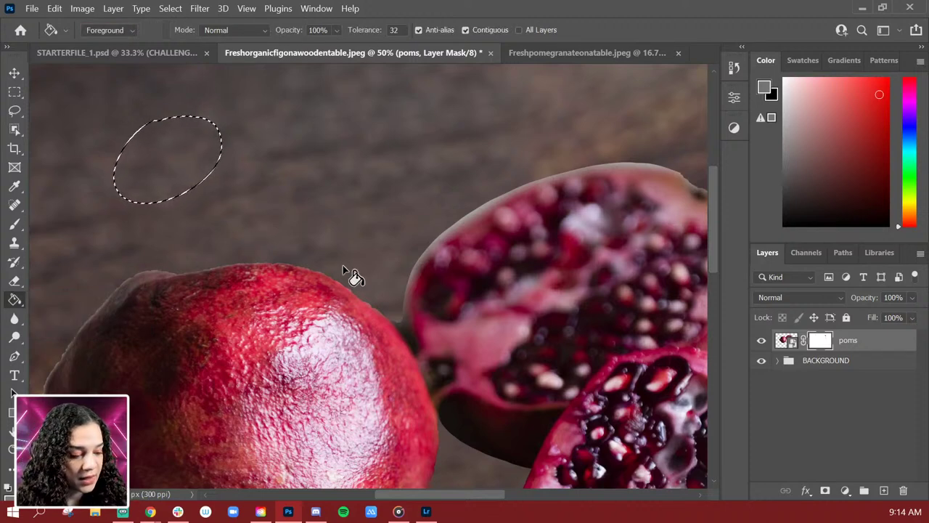
{"action": "key", "text": "d"}
{"action": "key", "text": "ctrl+shift+alt+n"}
{"action": "left_click", "coordinate": [177, 164]}
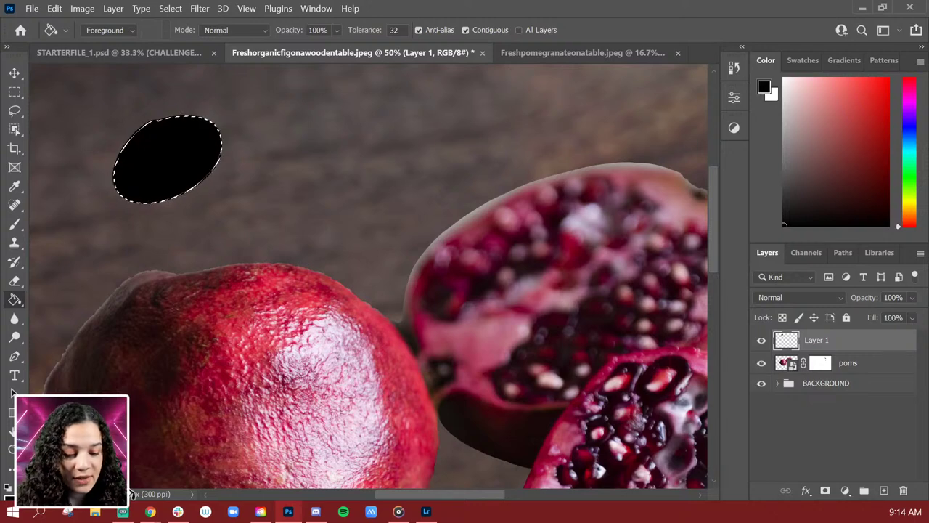
{"action": "left_click_drag", "start_coordinate": [831, 87], "coordinate": [887, 80]}
{"action": "left_click", "coordinate": [177, 161]}
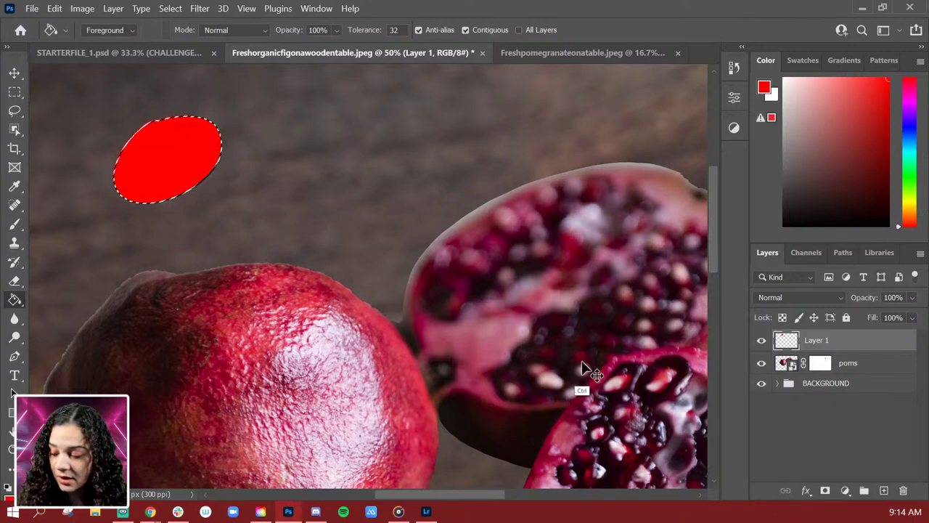
{"action": "key", "text": "ctrl+d"}
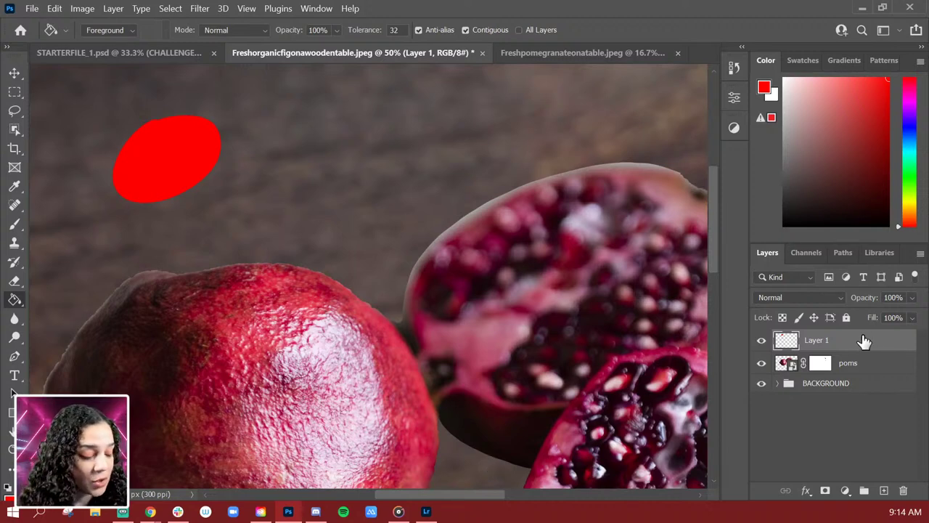
Step: Create Layer 2 and lasso a second oval to the right of the red one
{"action": "left_click", "coordinate": [14, 110]}
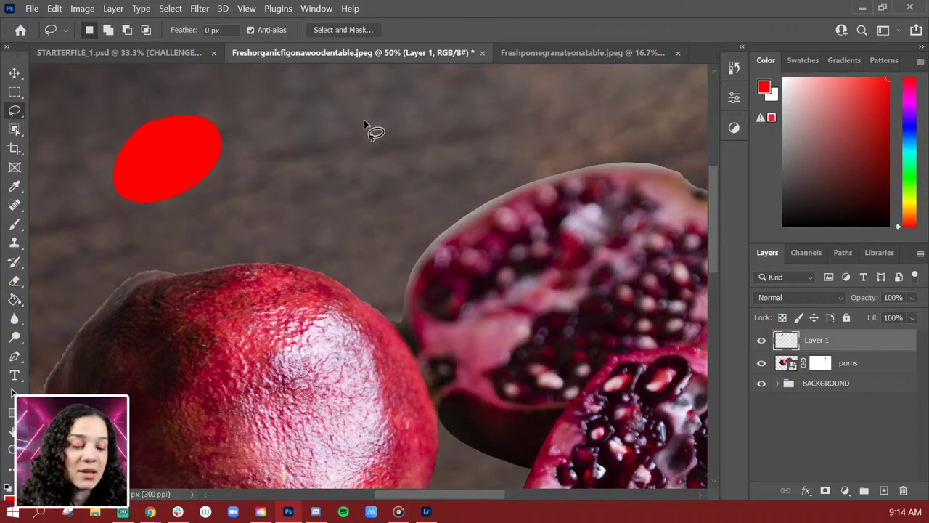
{"action": "mouse_move", "coordinate": [357, 117]}
{"action": "left_mouse_down"}
{"action": "mouse_move", "coordinate": [374, 216]}
{"action": "mouse_move", "coordinate": [357, 153]}
{"action": "left_mouse_up"}
{"action": "left_click", "coordinate": [435, 286]}
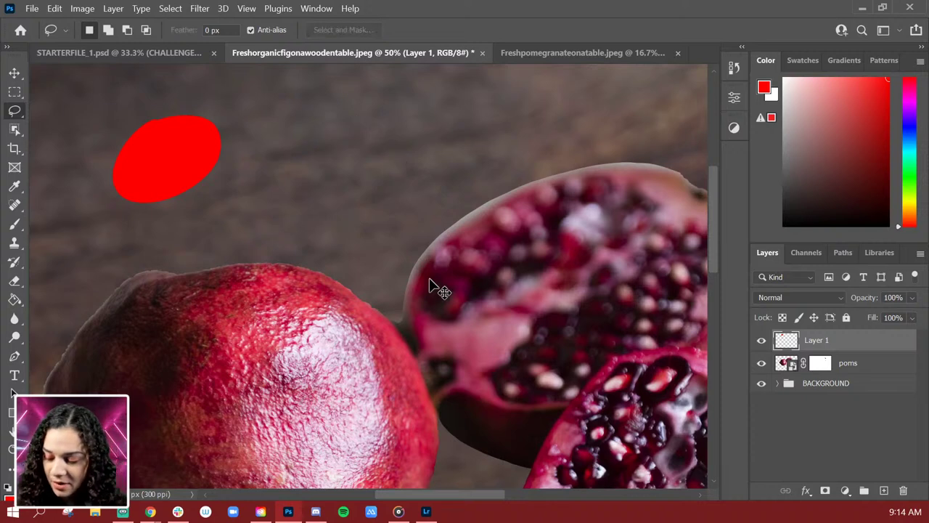
{"action": "key", "text": "ctrl+shift+alt+n"}
{"action": "mouse_move", "coordinate": [274, 174]}
{"action": "left_mouse_down"}
{"action": "mouse_move", "coordinate": [365, 119]}
{"action": "mouse_move", "coordinate": [273, 165]}
{"action": "left_mouse_up"}
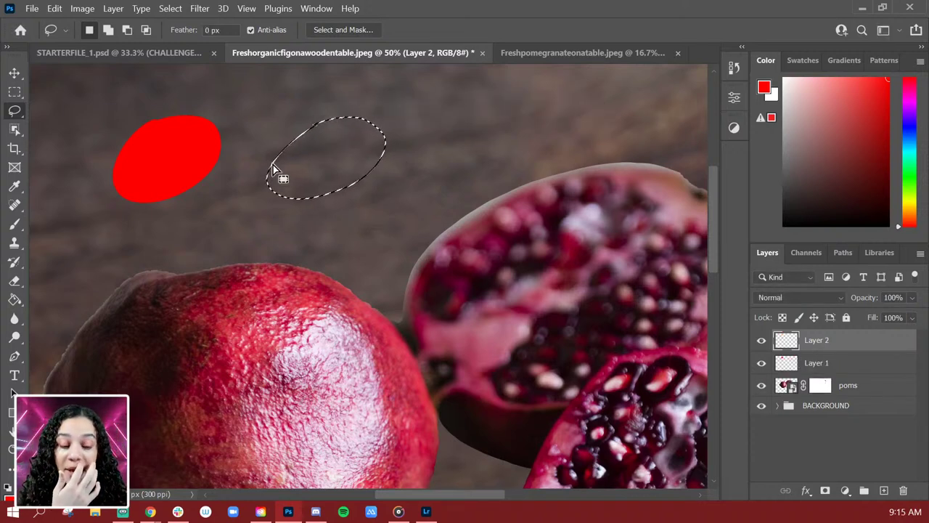
Step: Feather the oval selection by 10 px, fill it with red, and deselect
{"action": "left_click", "coordinate": [169, 9]}
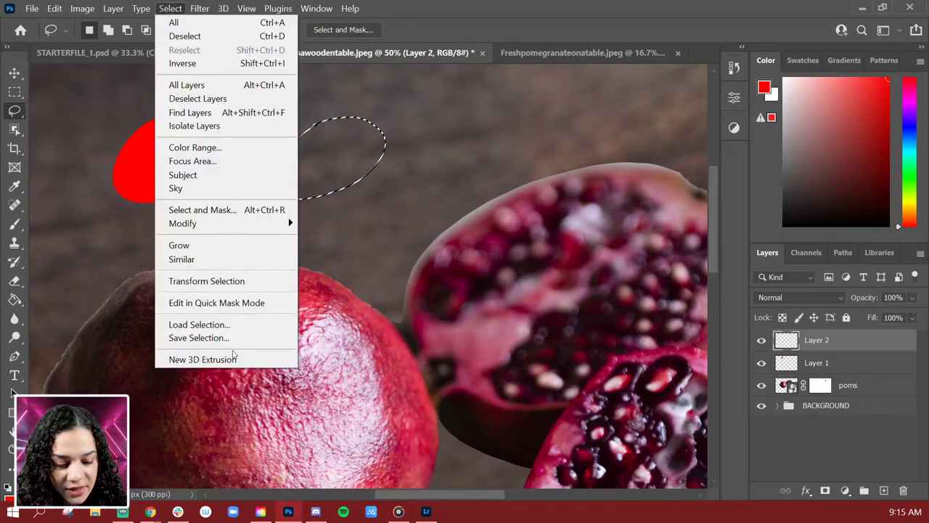
{"action": "mouse_move", "coordinate": [273, 223]}
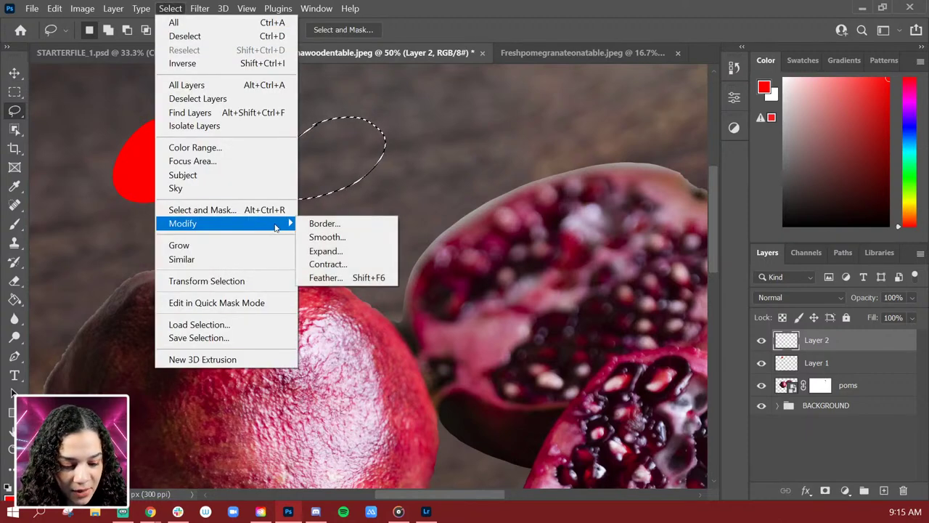
{"action": "left_click", "coordinate": [382, 279]}
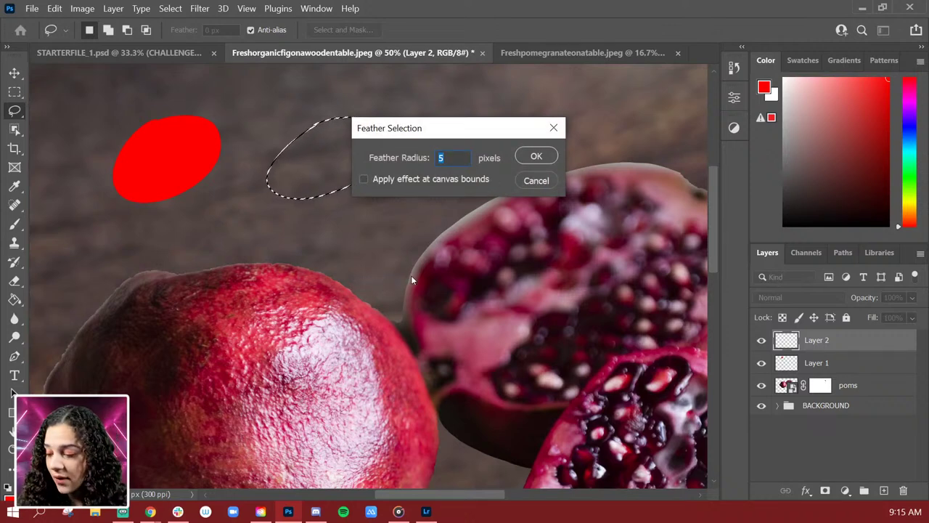
{"action": "type", "text": "10"}
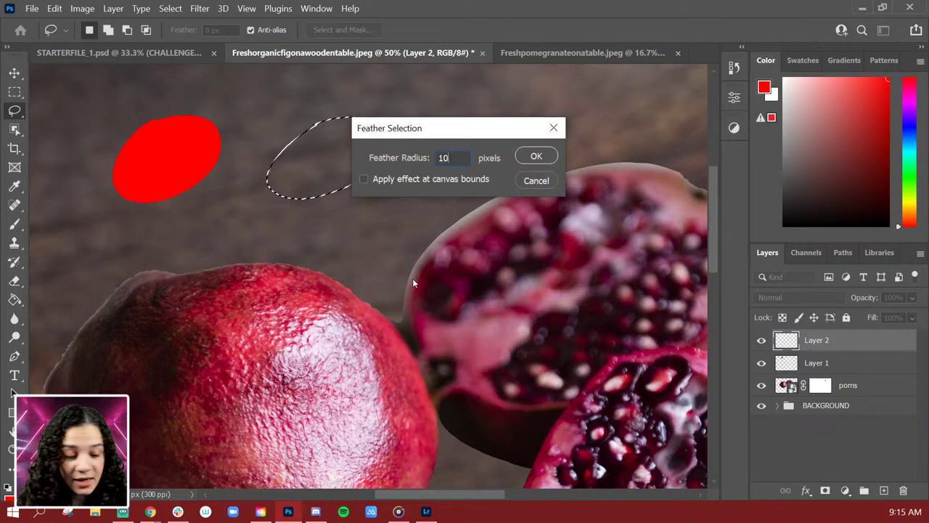
{"action": "left_click", "coordinate": [535, 156]}
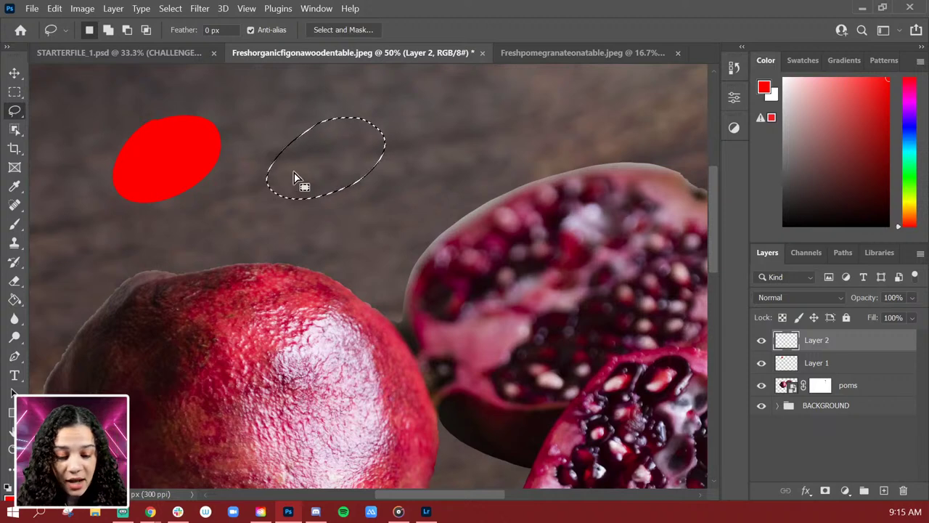
{"action": "left_click", "coordinate": [15, 299]}
{"action": "left_click", "coordinate": [347, 167]}
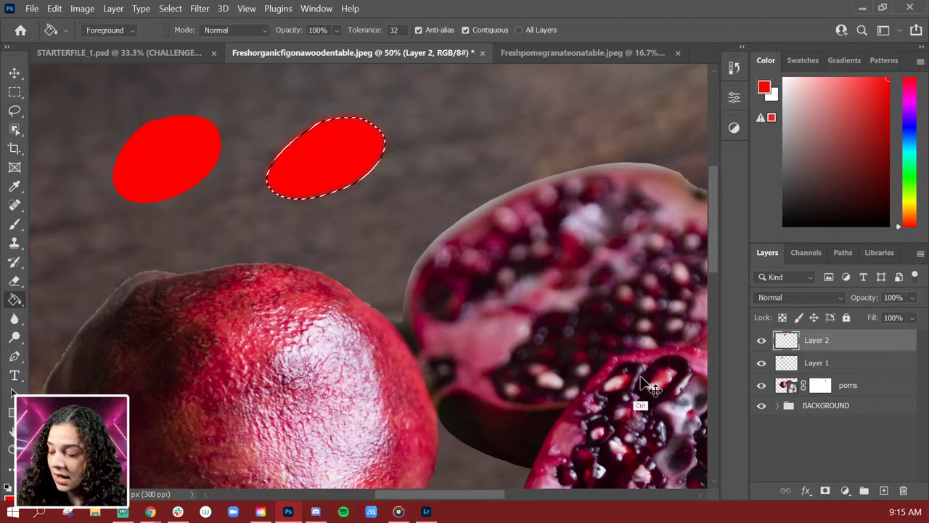
{"action": "key", "text": "ctrl+d"}
{"action": "key", "text": "ctrl+plus"}
{"action": "key", "text": "ctrl+plus"}
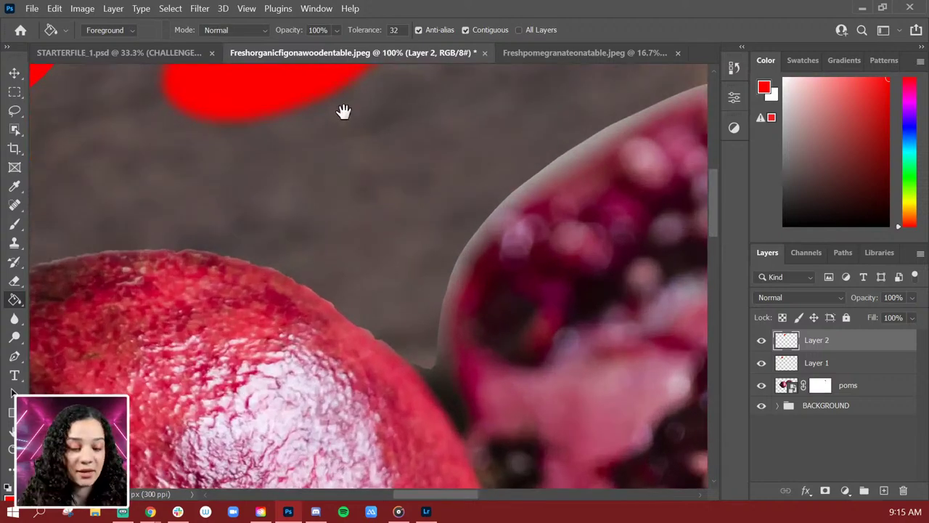
{"action": "left_click_drag", "start_coordinate": [342, 110], "coordinate": [267, 370]}
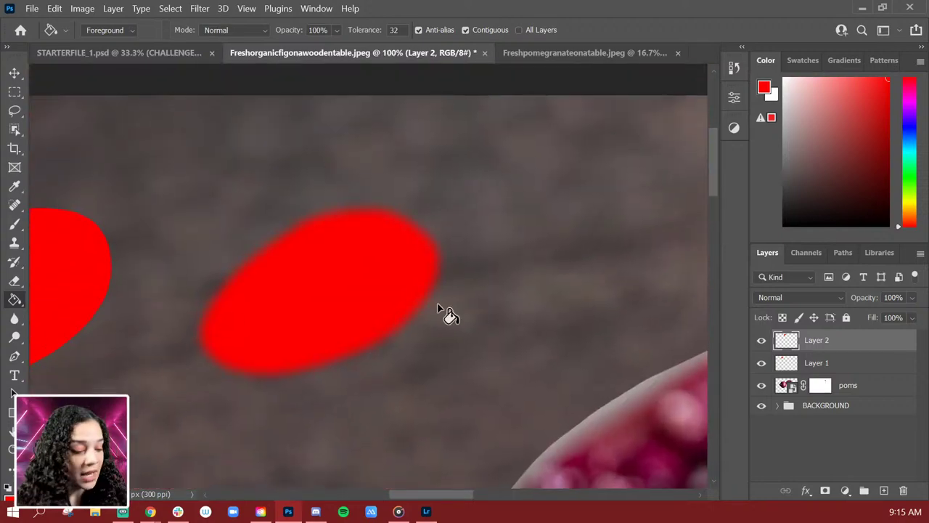
{"action": "key", "text": "ctrl+minus"}
{"action": "key", "text": "ctrl+minus"}
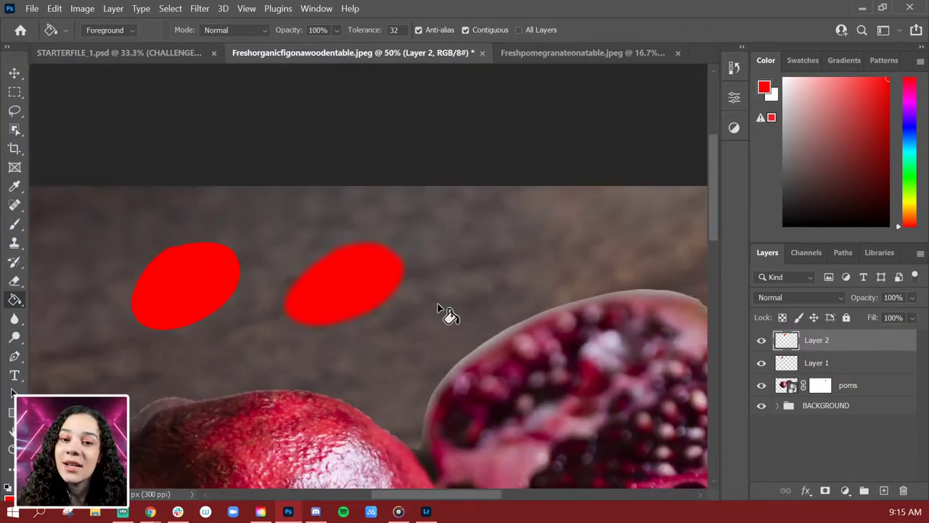
{"action": "key", "text": "ctrl+minus"}
Step: Hide both red oval layers and brush black on the poms mask along the top-edge halo
{"action": "left_click", "coordinate": [761, 340]}
{"action": "left_click", "coordinate": [761, 363]}
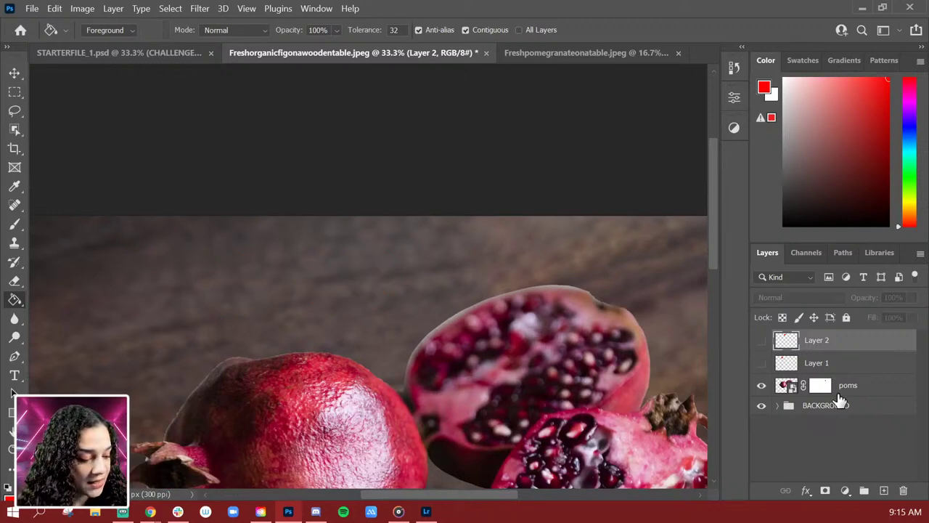
{"action": "left_click", "coordinate": [819, 386]}
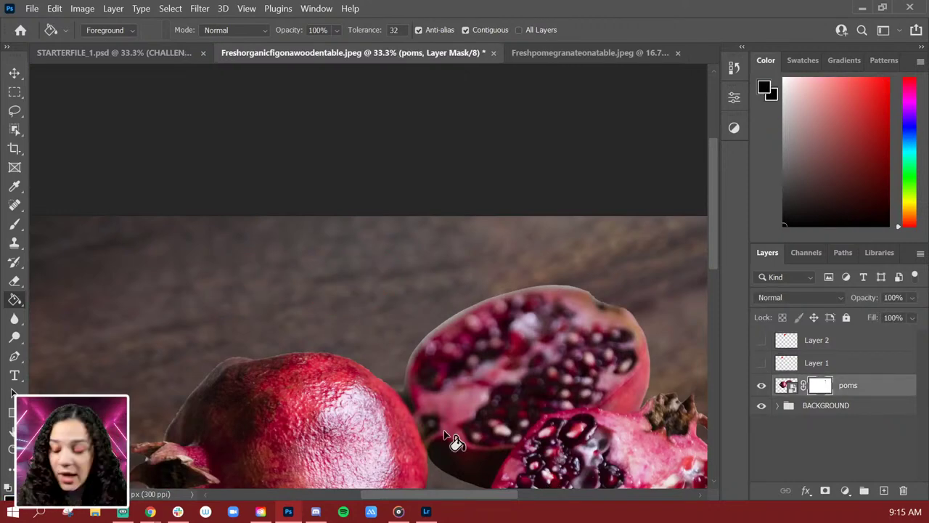
{"action": "key", "text": "b"}
{"action": "key", "text": "ctrl+plus"}
{"action": "mouse_move", "coordinate": [622, 291]}
{"action": "left_mouse_down"}
{"action": "mouse_move", "coordinate": [305, 228]}
{"action": "mouse_move", "coordinate": [446, 222]}
{"action": "mouse_move", "coordinate": [436, 216]}
{"action": "mouse_move", "coordinate": [261, 256]}
{"action": "left_mouse_up"}
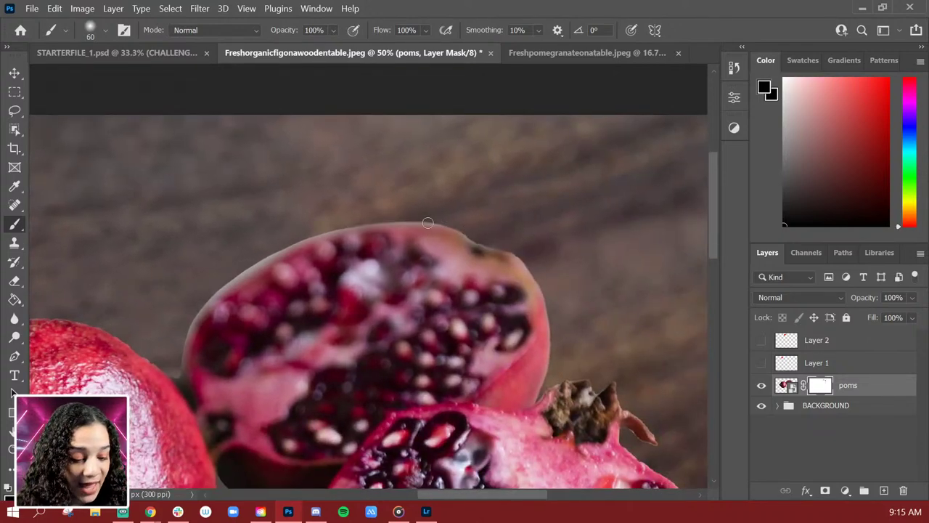
{"action": "mouse_move", "coordinate": [427, 223]}
{"action": "left_mouse_down"}
{"action": "mouse_move", "coordinate": [202, 294]}
{"action": "mouse_move", "coordinate": [383, 218]}
{"action": "mouse_move", "coordinate": [200, 289]}
{"action": "mouse_move", "coordinate": [368, 218]}
{"action": "mouse_move", "coordinate": [173, 325]}
{"action": "mouse_move", "coordinate": [294, 244]}
{"action": "mouse_move", "coordinate": [369, 219]}
{"action": "mouse_move", "coordinate": [217, 287]}
{"action": "mouse_move", "coordinate": [290, 241]}
{"action": "mouse_move", "coordinate": [192, 320]}
{"action": "left_mouse_up"}
{"action": "mouse_move", "coordinate": [300, 238]}
{"action": "left_mouse_down"}
{"action": "mouse_move", "coordinate": [211, 303]}
{"action": "mouse_move", "coordinate": [260, 280]}
{"action": "mouse_move", "coordinate": [201, 307]}
{"action": "mouse_move", "coordinate": [177, 341]}
{"action": "mouse_move", "coordinate": [212, 292]}
{"action": "mouse_move", "coordinate": [190, 327]}
{"action": "left_mouse_up"}
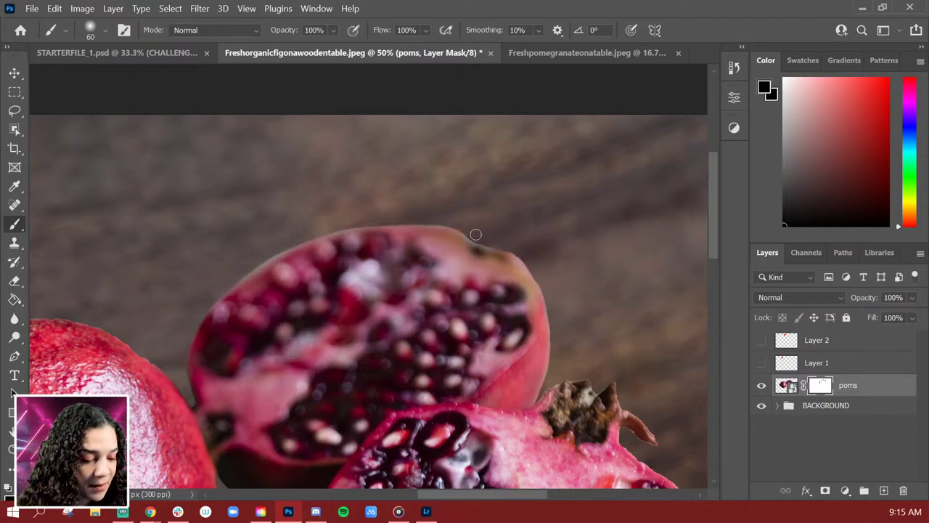
Step: Fill a red rectangle on a new Layer 3 in the upper-left background
{"action": "left_click", "coordinate": [199, 9]}
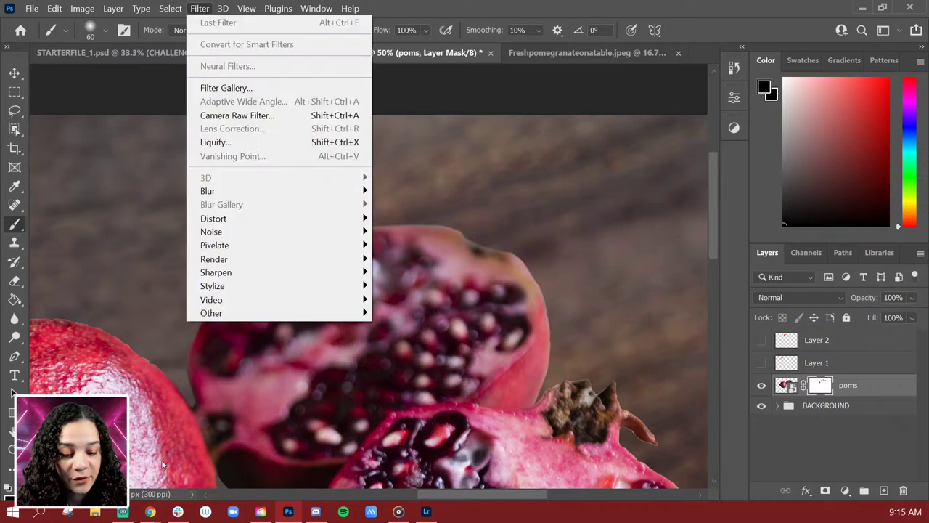
{"action": "key", "text": "Escape"}
{"action": "key", "text": "x"}
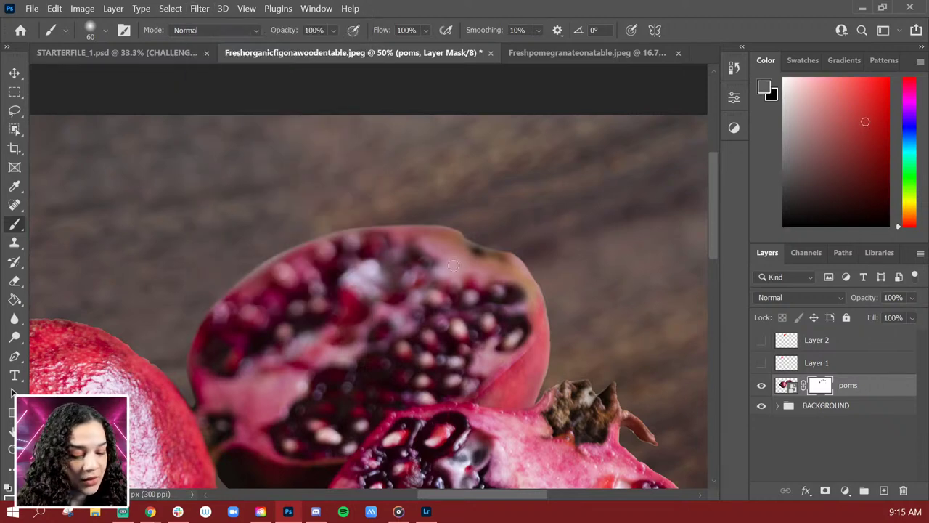
{"action": "left_click", "coordinate": [14, 91]}
{"action": "mouse_move", "coordinate": [102, 151]}
{"action": "left_mouse_down"}
{"action": "mouse_move", "coordinate": [200, 241]}
{"action": "mouse_move", "coordinate": [217, 238]}
{"action": "left_mouse_up"}
{"action": "key", "text": "ctrl+shift+alt+n"}
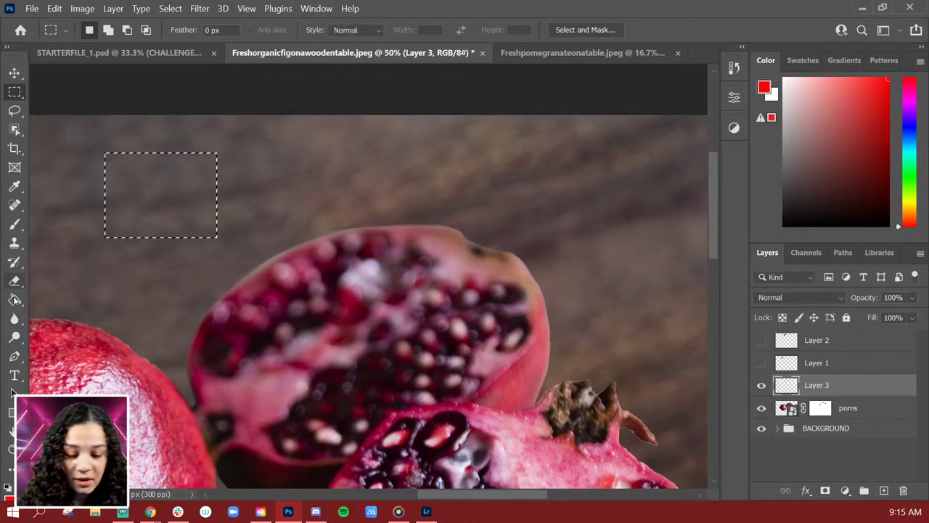
{"action": "key", "text": "g"}
{"action": "left_click", "coordinate": [165, 211]}
{"action": "key", "text": "ctrl+d"}
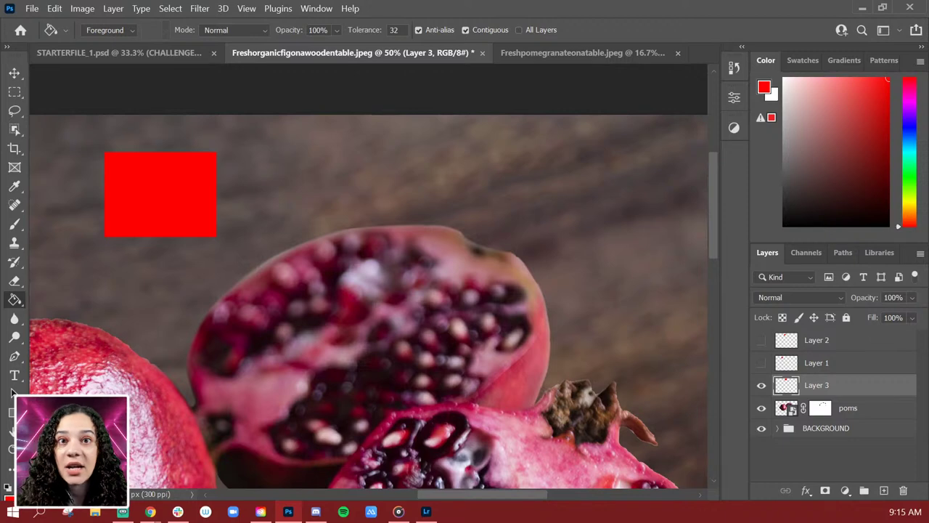
Step: Preview an 18 px Gaussian Blur on the rectangle, cancel it, and hide Layer 3
{"action": "left_click", "coordinate": [199, 9]}
{"action": "mouse_move", "coordinate": [272, 192]}
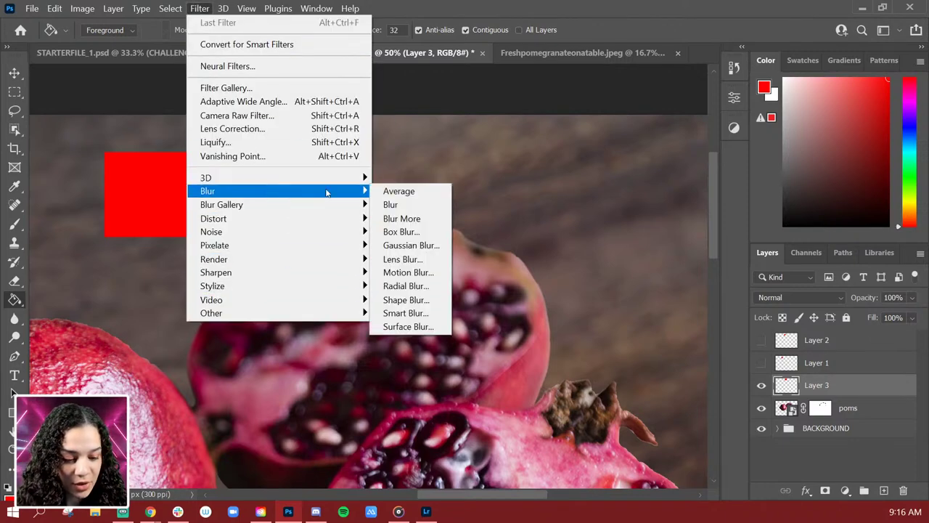
{"action": "left_click", "coordinate": [410, 245]}
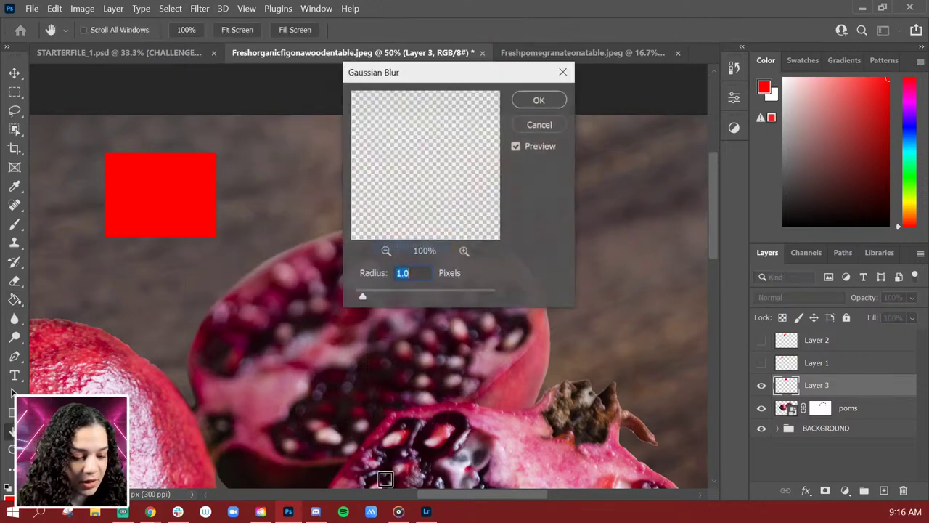
{"action": "left_click_drag", "start_coordinate": [361, 298], "coordinate": [415, 296]}
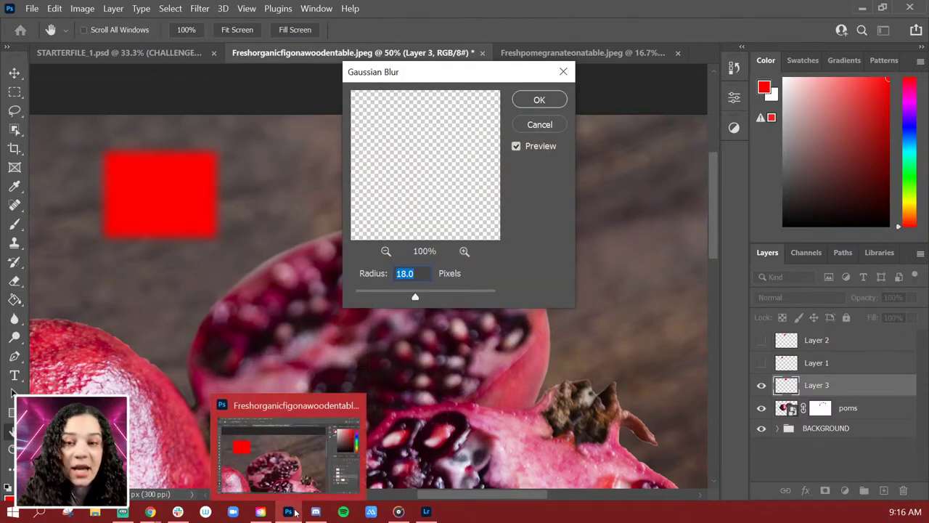
{"action": "left_click", "coordinate": [560, 119]}
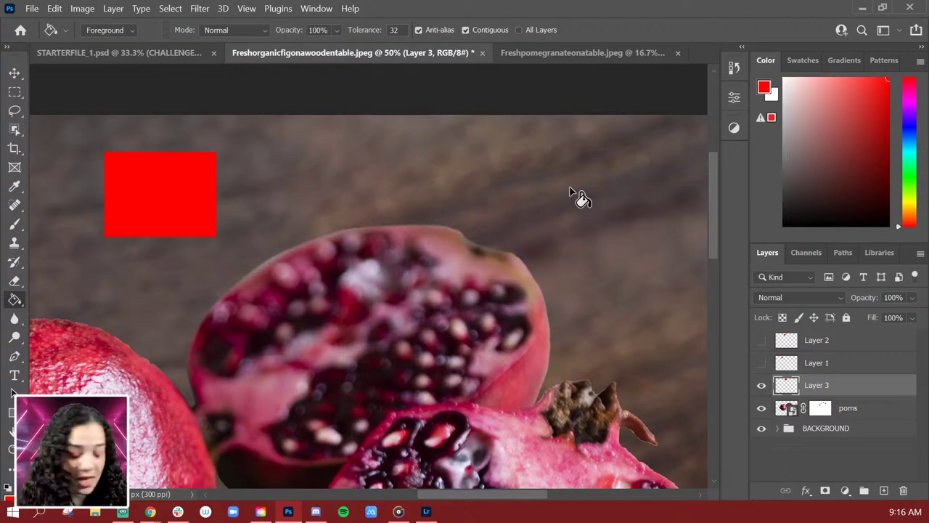
{"action": "left_click", "coordinate": [762, 384]}
Step: Select the poms layer, zoom in on the pomegranates and rotate the view toward the shadow edge
{"action": "left_click", "coordinate": [848, 408]}
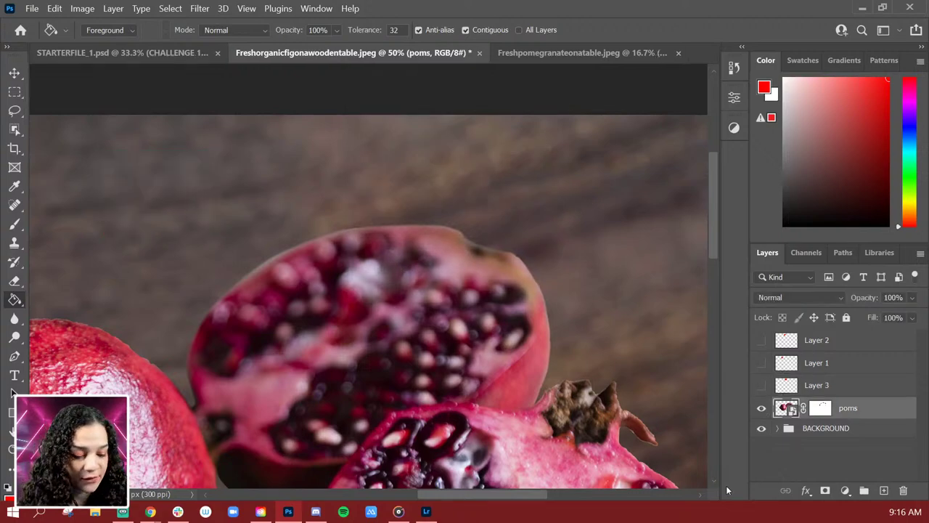
{"action": "key", "text": "ctrl+minus"}
{"action": "key", "text": "ctrl+minus"}
{"action": "left_click_drag", "start_coordinate": [456, 428], "coordinate": [456, 292]}
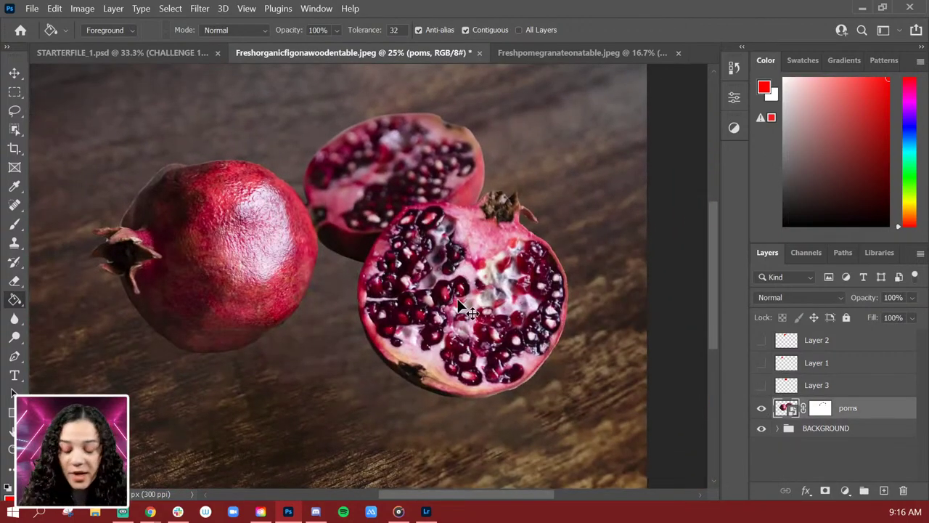
{"action": "key", "text": "ctrl+plus"}
{"action": "key", "text": "b"}
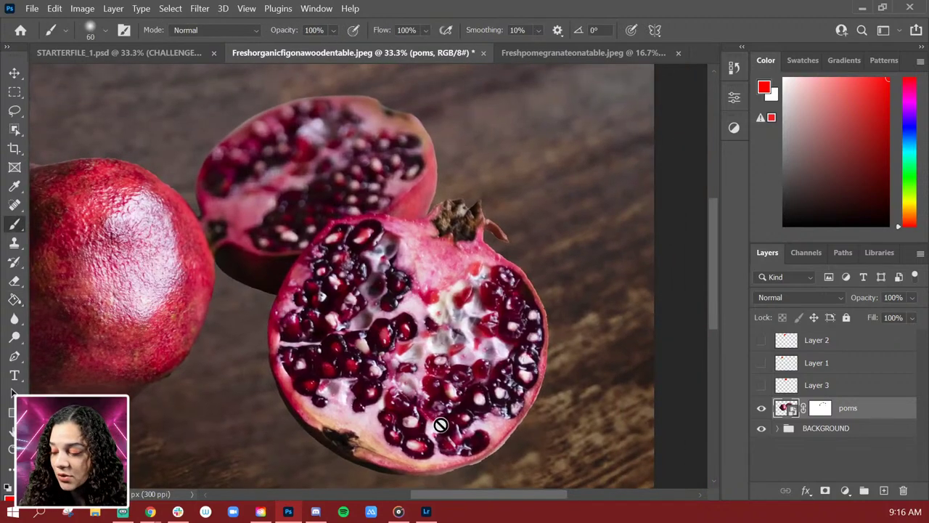
{"action": "key", "text": "ctrl+plus"}
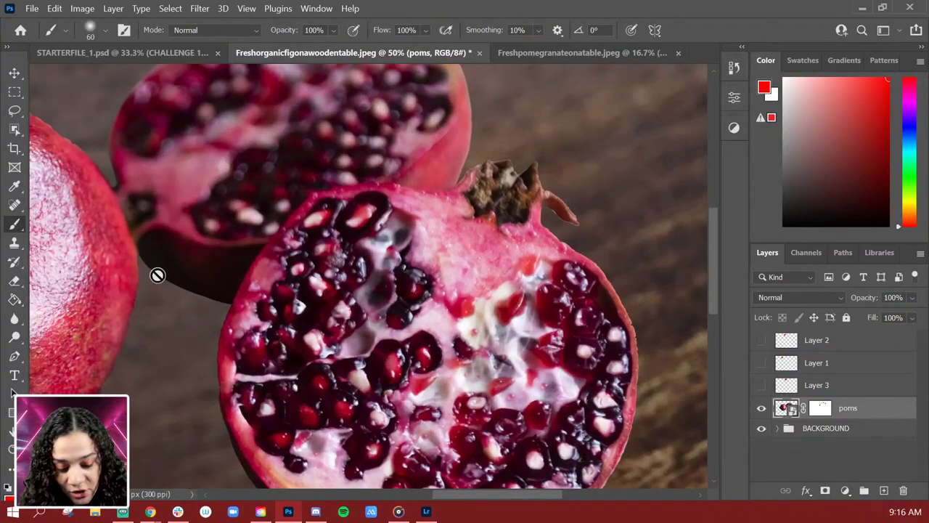
{"action": "key", "text": "r"}
{"action": "left_click_drag", "start_coordinate": [468, 178], "coordinate": [485, 284]}
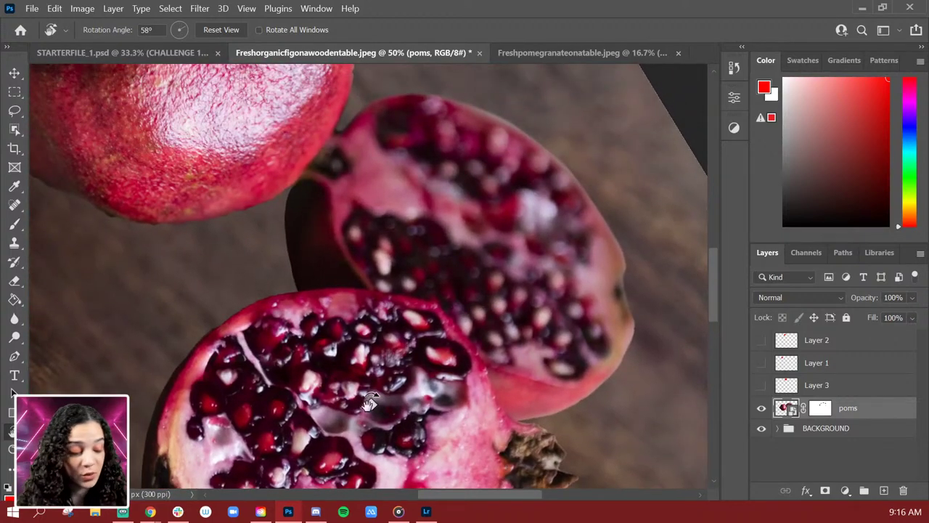
Step: Take the Brush with default black and white colours and target the poms layer mask
{"action": "key", "text": "b"}
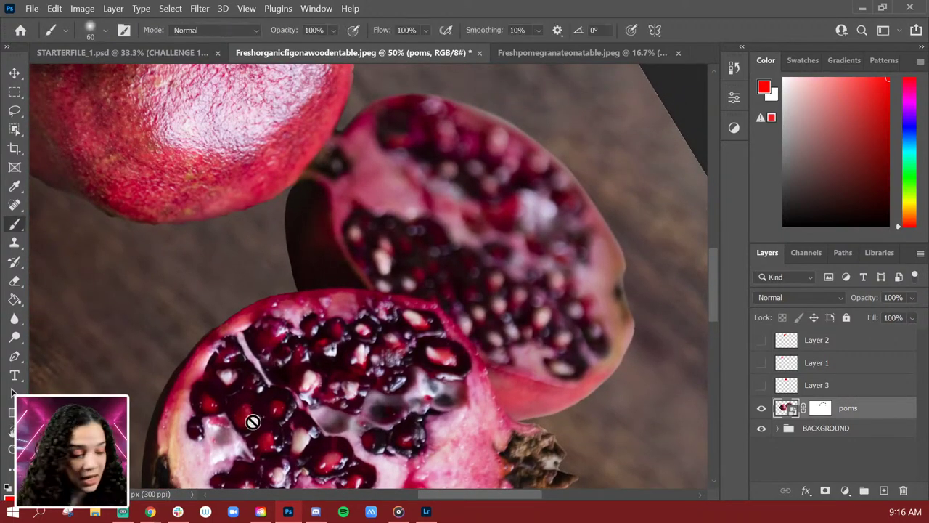
{"action": "key", "text": "d"}
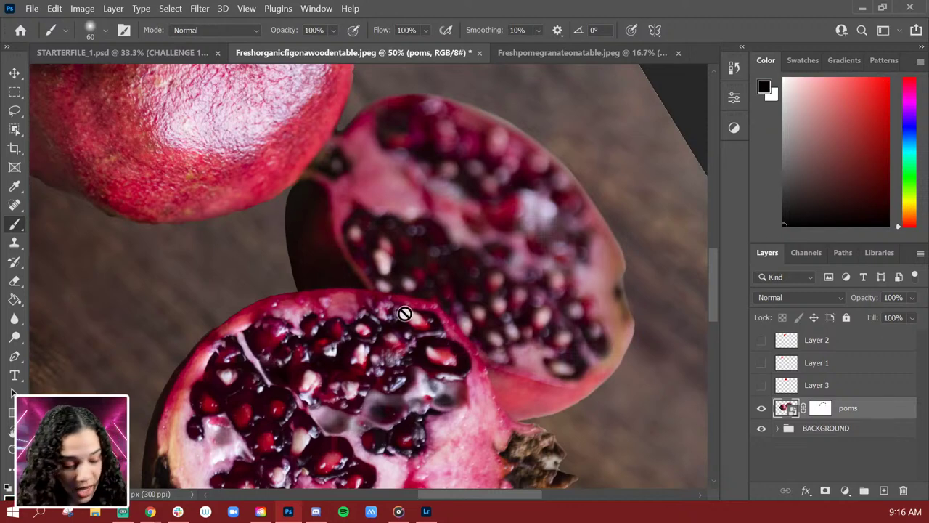
{"action": "left_click", "coordinate": [821, 409]}
{"action": "key", "text": "x"}
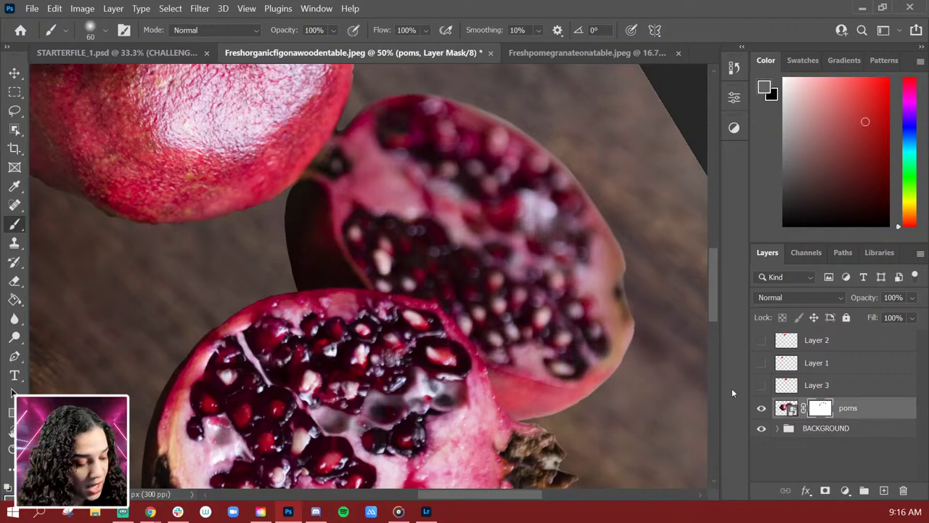
{"action": "key", "text": "ctrl+2"}
Step: Choose the Soft Round brush from the General Brushes presets
{"action": "right_click", "coordinate": [320, 207]}
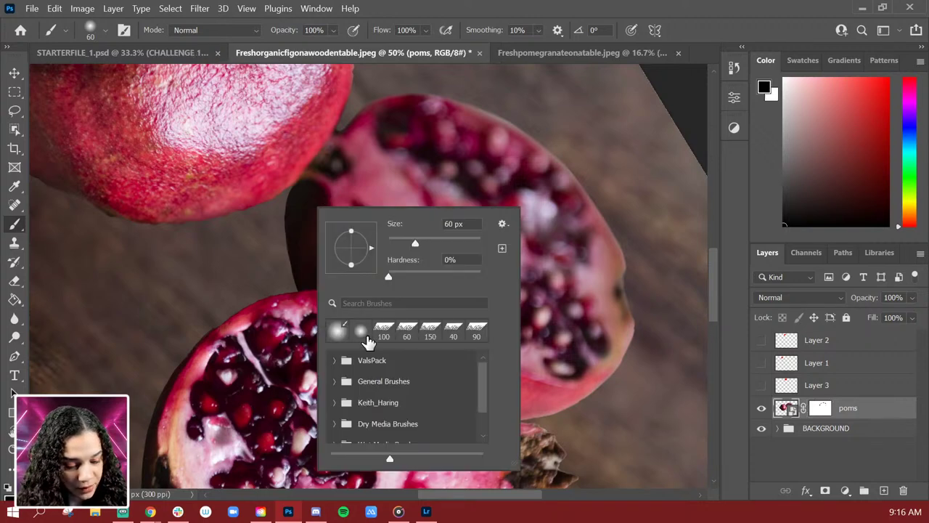
{"action": "left_click", "coordinate": [337, 331]}
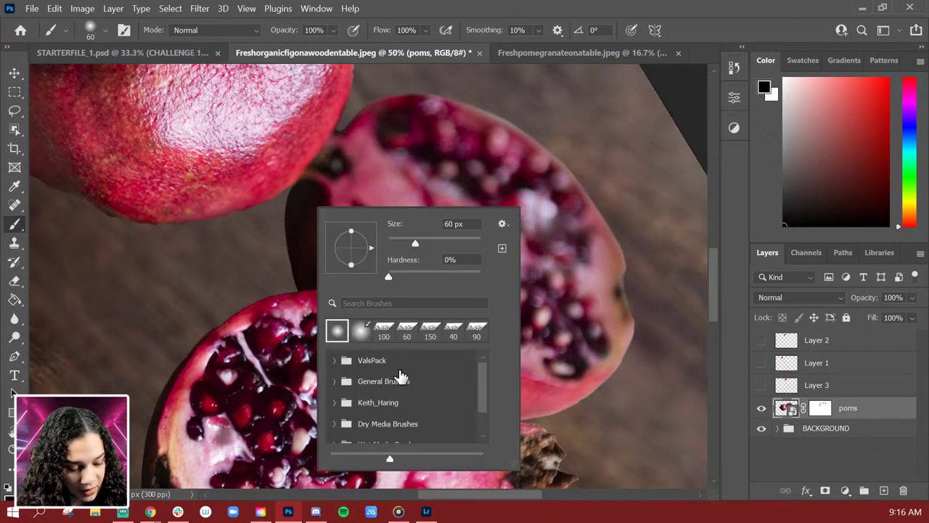
{"action": "left_click_drag", "start_coordinate": [515, 465], "coordinate": [666, 480]}
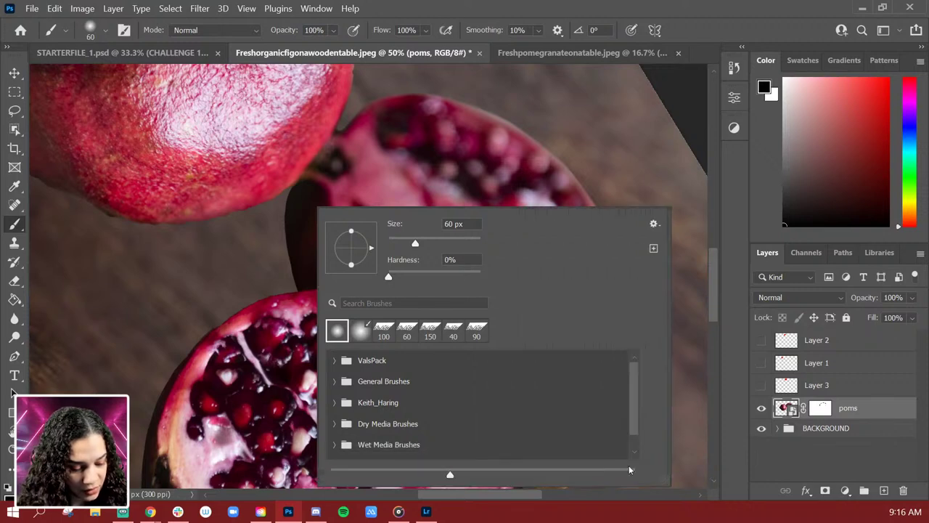
{"action": "left_click", "coordinate": [336, 381]}
{"action": "left_click", "coordinate": [443, 412]}
Step: Decline rasterizing the smart object and target the poms layer mask instead
{"action": "left_click", "coordinate": [257, 246]}
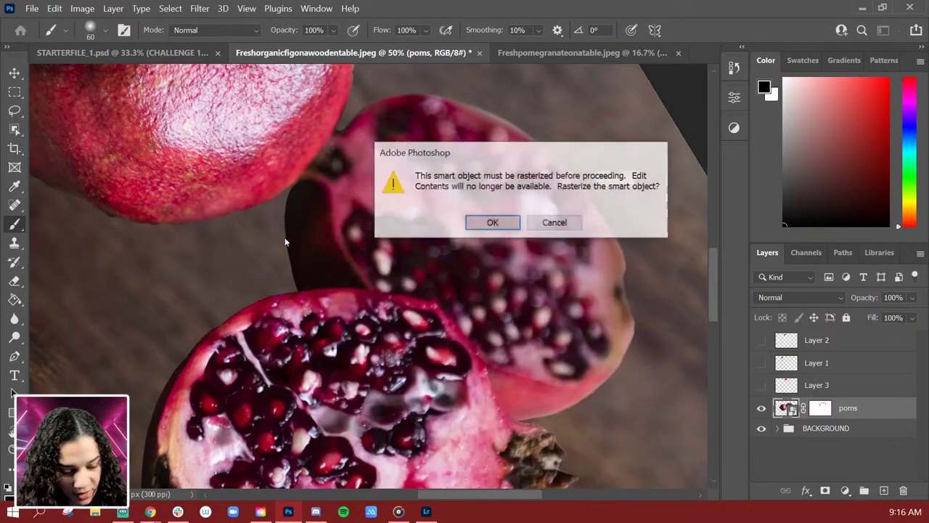
{"action": "left_click", "coordinate": [563, 223]}
{"action": "left_click", "coordinate": [820, 408]}
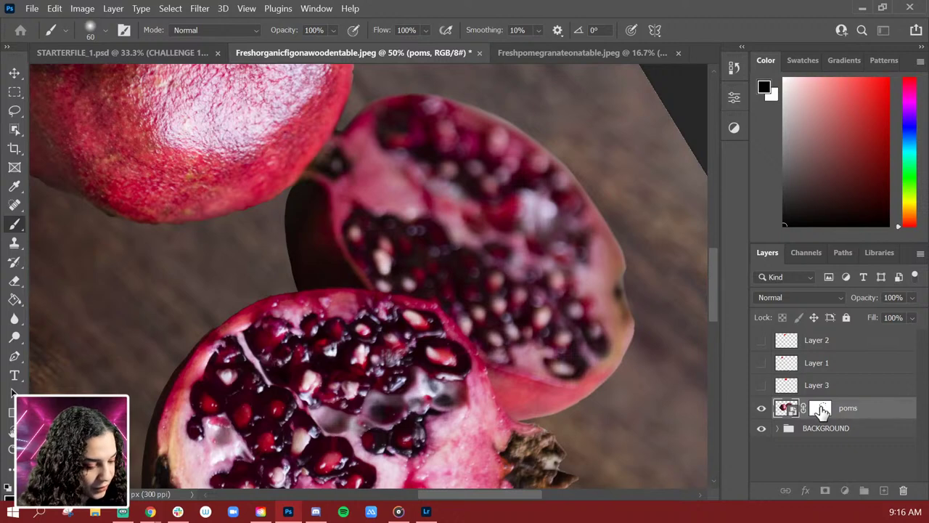
Step: Paint black on the poms mask along the upper pomegranate's dark shadow edges, brush enlarged to 200
{"action": "left_click_drag", "start_coordinate": [283, 209], "coordinate": [282, 219]}
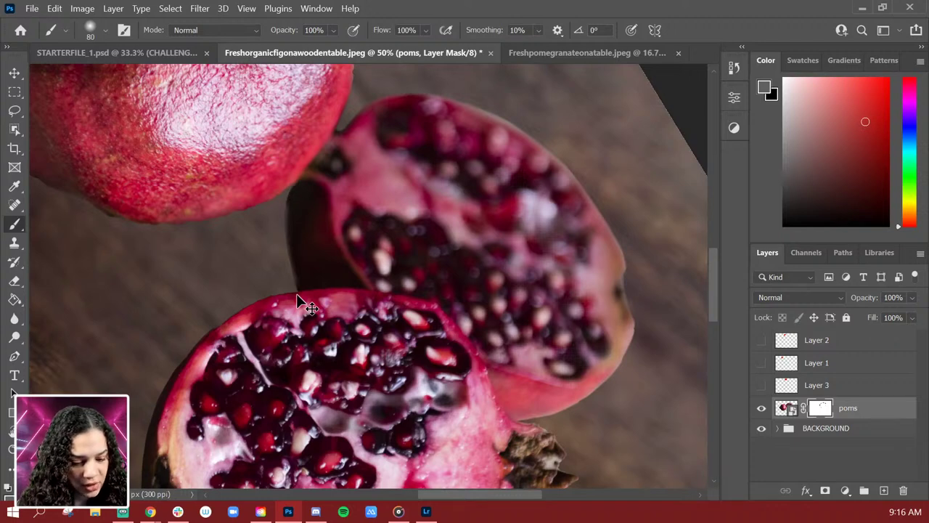
{"action": "key", "text": "ctrl+2"}
{"action": "left_click", "coordinate": [819, 409]}
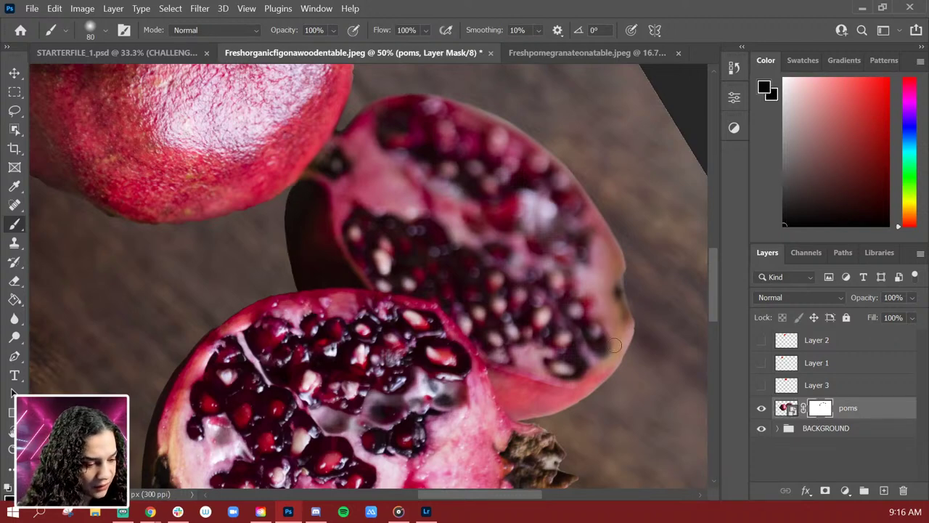
{"action": "left_click_drag", "start_coordinate": [282, 215], "coordinate": [291, 288]}
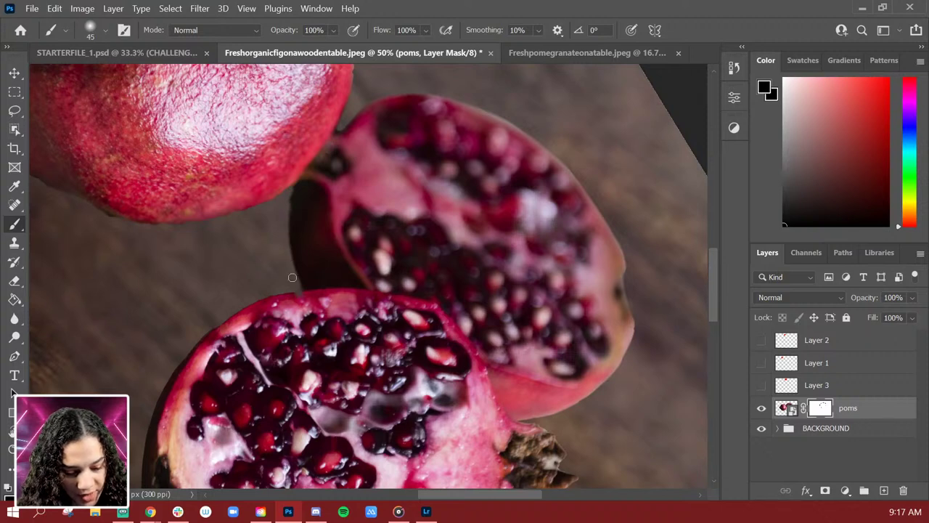
{"action": "left_click_drag", "start_coordinate": [287, 212], "coordinate": [284, 215]}
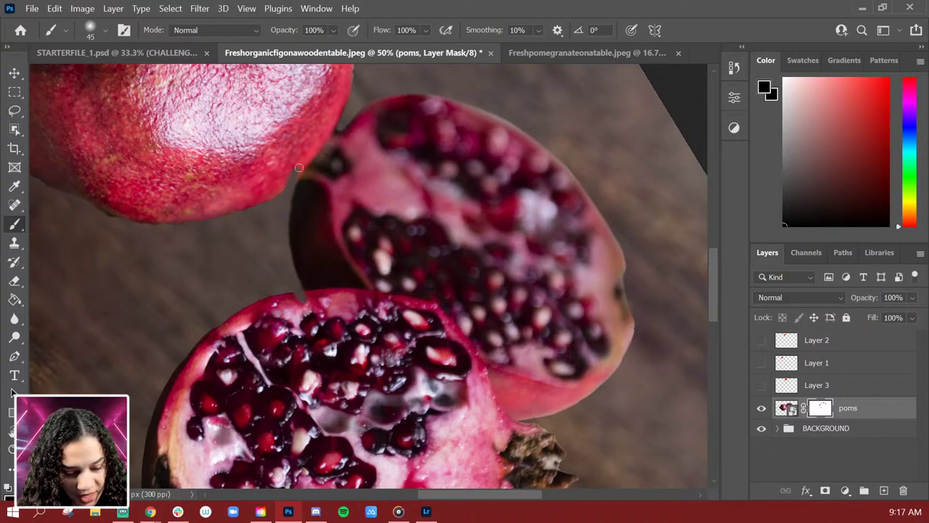
{"action": "left_click_drag", "start_coordinate": [298, 168], "coordinate": [281, 212]}
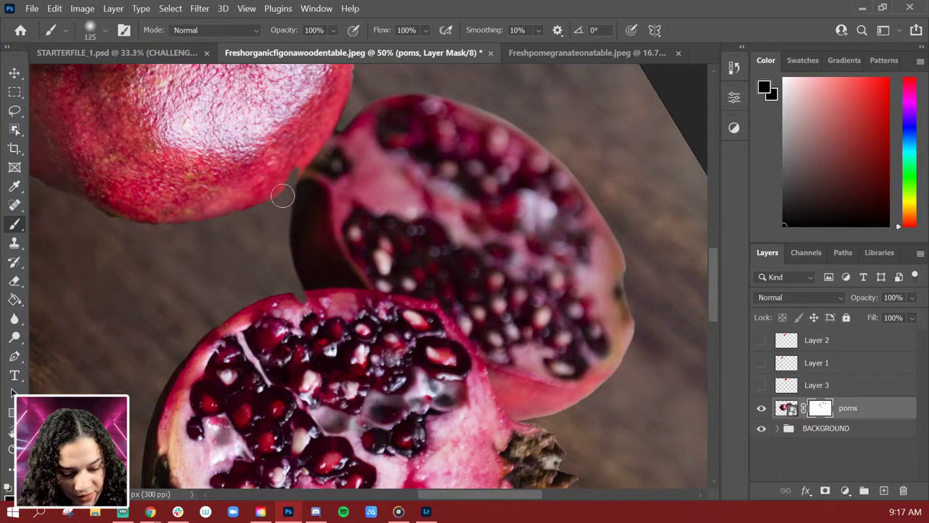
{"action": "key", "text": "bracketright"}
{"action": "key", "text": "bracketright"}
{"action": "key", "text": "bracketright"}
{"action": "key", "text": "bracketright"}
{"action": "key", "text": "bracketright"}
{"action": "key", "text": "bracketright"}
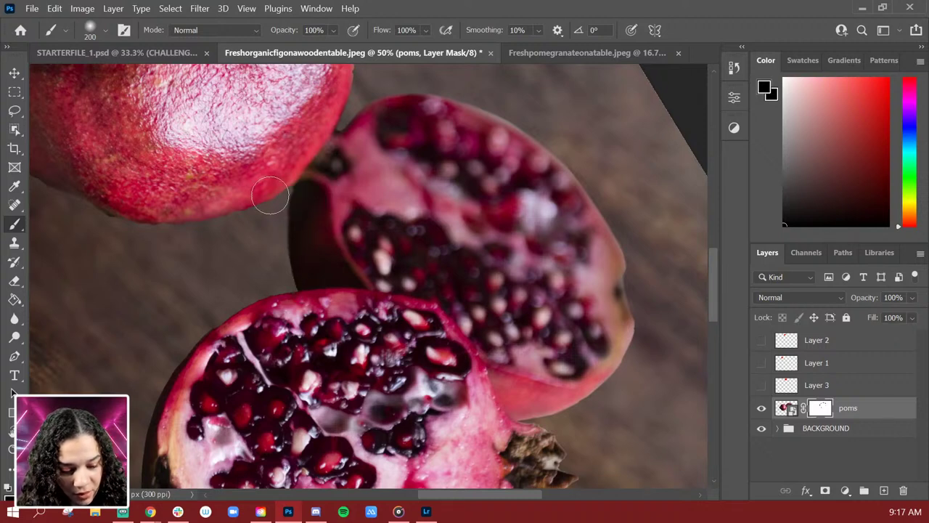
{"action": "left_click_drag", "start_coordinate": [272, 174], "coordinate": [267, 221]}
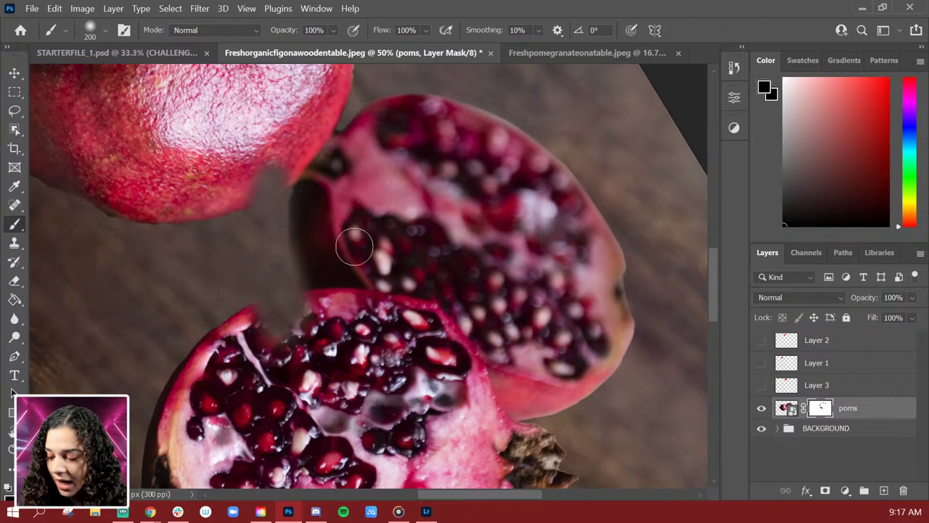
Step: Paint white at brush size 40 to restore the pomegranate rims, then straighten the view
{"action": "key", "text": "x"}
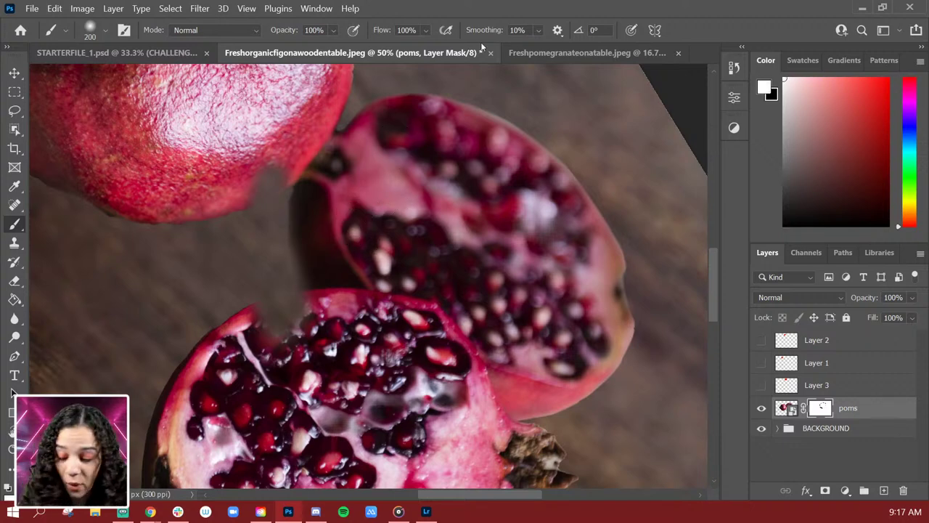
{"action": "key", "text": "bracketleft"}
{"action": "key", "text": "bracketleft"}
{"action": "key", "text": "bracketleft"}
{"action": "key", "text": "bracketleft"}
{"action": "key", "text": "bracketleft"}
{"action": "key", "text": "bracketleft"}
{"action": "key", "text": "bracketleft"}
{"action": "key", "text": "bracketleft"}
{"action": "key", "text": "bracketleft"}
{"action": "key", "text": "bracketleft"}
{"action": "mouse_move", "coordinate": [320, 298]}
{"action": "left_mouse_down"}
{"action": "mouse_move", "coordinate": [224, 331]}
{"action": "mouse_move", "coordinate": [323, 297]}
{"action": "mouse_move", "coordinate": [262, 346]}
{"action": "left_mouse_up"}
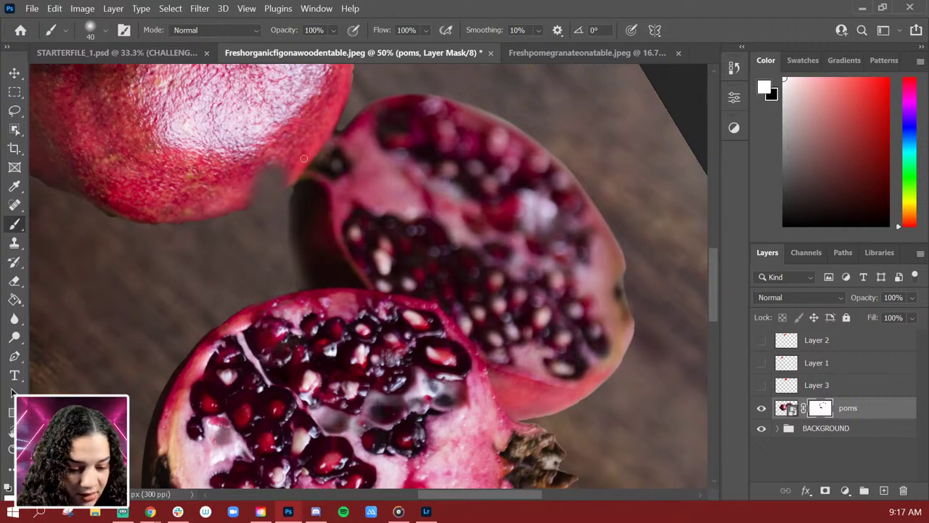
{"action": "left_click_drag", "start_coordinate": [293, 164], "coordinate": [254, 168]}
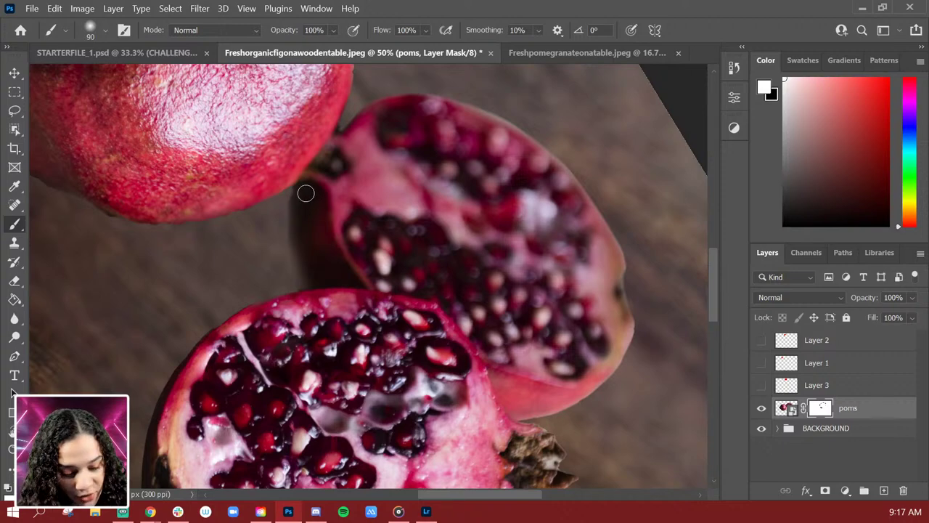
{"action": "mouse_move", "coordinate": [305, 193]}
{"action": "left_mouse_down"}
{"action": "mouse_move", "coordinate": [324, 288]}
{"action": "mouse_move", "coordinate": [306, 185]}
{"action": "mouse_move", "coordinate": [332, 328]}
{"action": "left_mouse_up"}
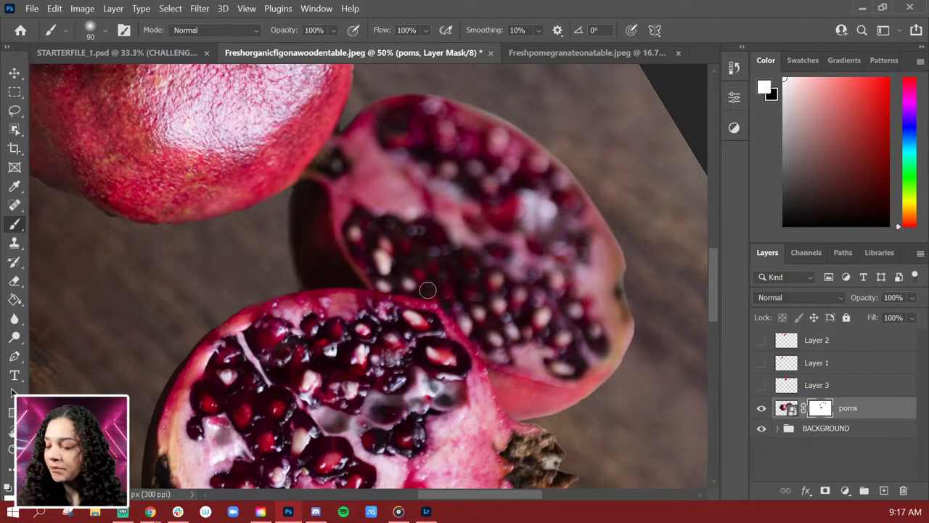
{"action": "key", "text": "r"}
{"action": "mouse_move", "coordinate": [501, 322]}
{"action": "left_mouse_down"}
{"action": "mouse_move", "coordinate": [514, 160]}
{"action": "mouse_move", "coordinate": [493, 154]}
{"action": "mouse_move", "coordinate": [510, 170]}
{"action": "left_mouse_up"}
{"action": "key", "text": "ctrl+minus"}
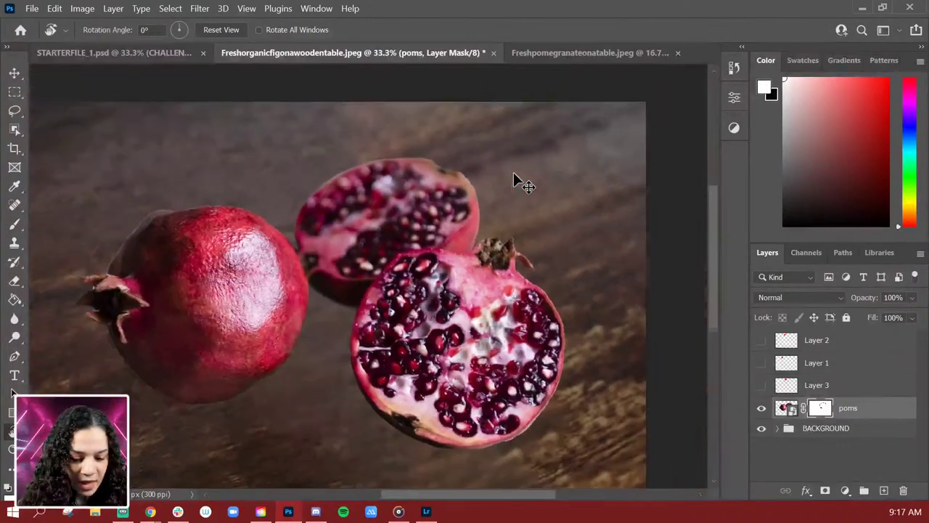
Step: Target the poms layer's image rather than its mask and add a Photo Filter adjustment layer
{"action": "key", "text": "ctrl+minus"}
{"action": "key", "text": "ctrl+plus"}
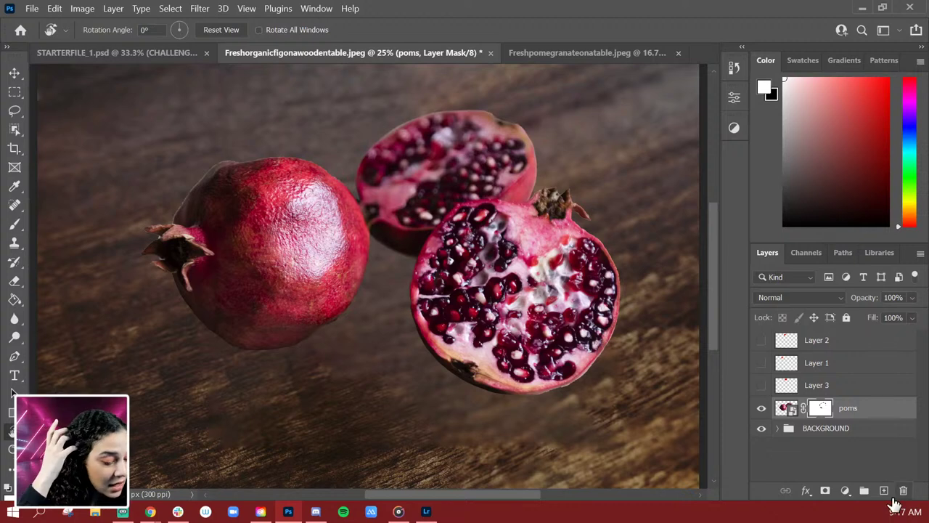
{"action": "left_click", "coordinate": [785, 408]}
{"action": "left_click", "coordinate": [844, 490]}
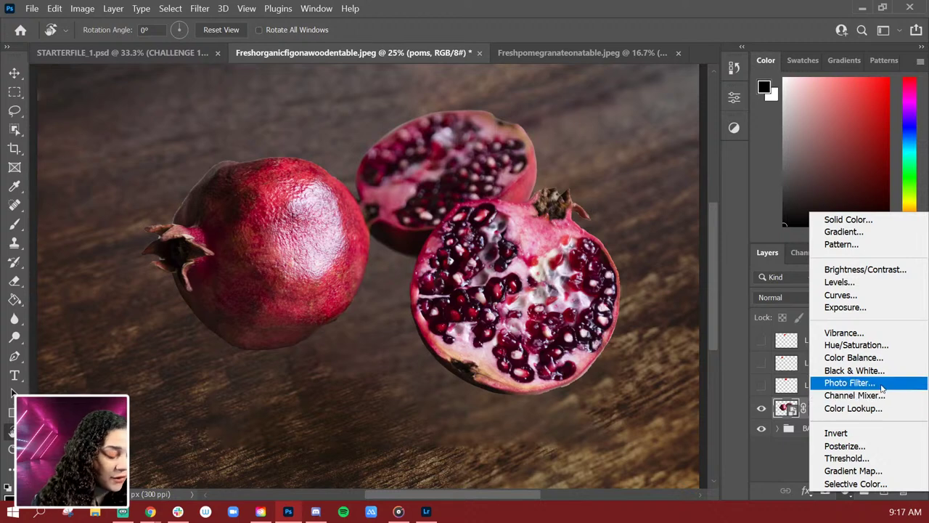
{"action": "key", "text": "Escape"}
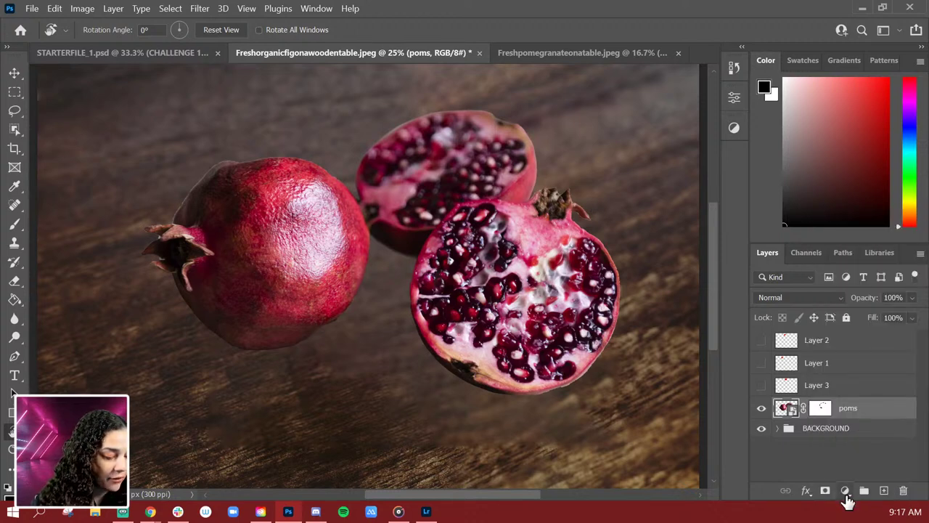
{"action": "left_click", "coordinate": [843, 490]}
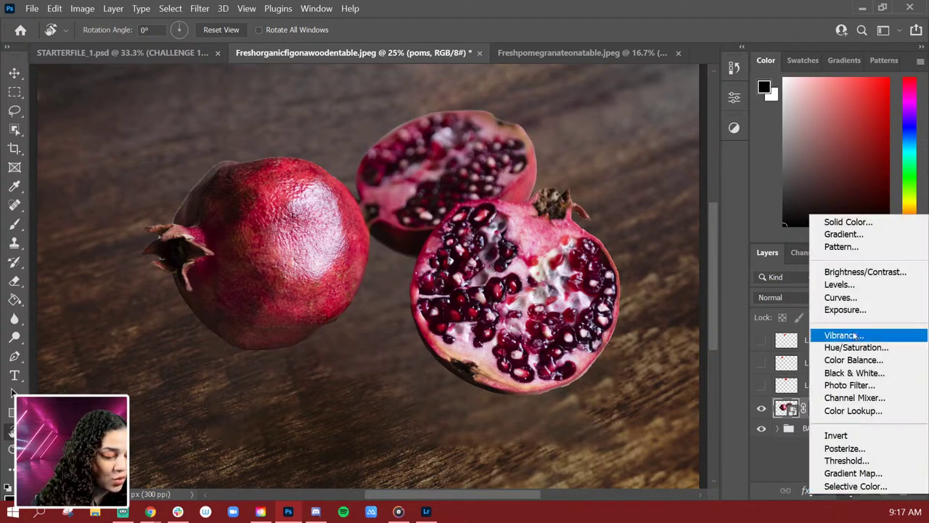
{"action": "left_click", "coordinate": [862, 385]}
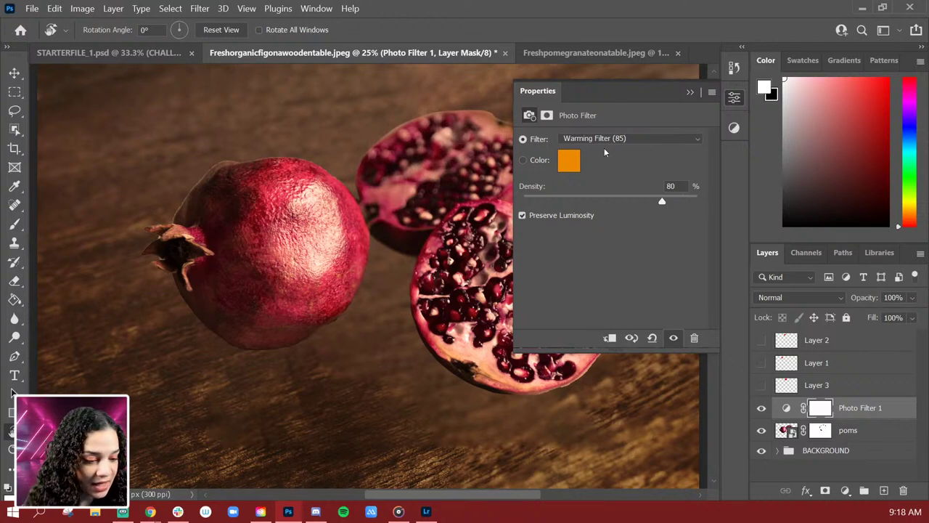
Step: Set the Photo Filter colour to a deep dark red (5a0000) at 58% density
{"action": "left_click", "coordinate": [569, 161]}
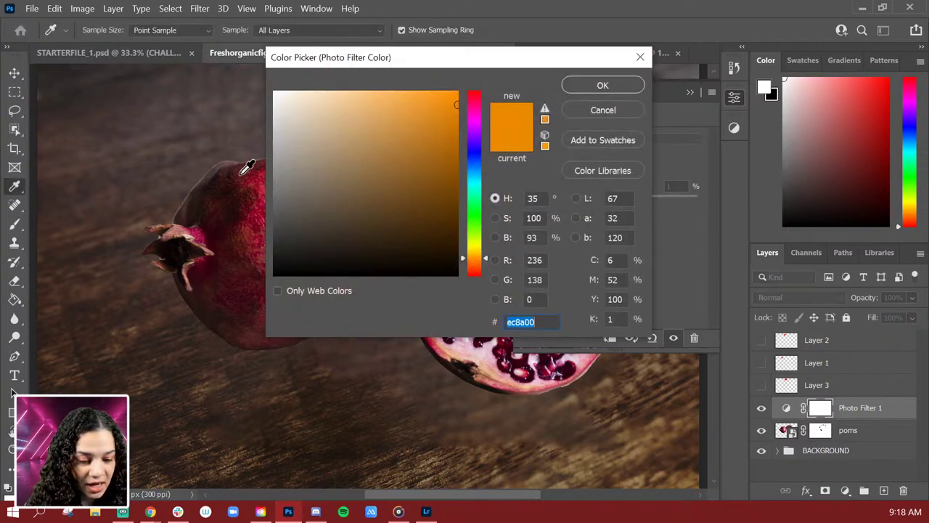
{"action": "type", "text": "ffffff"}
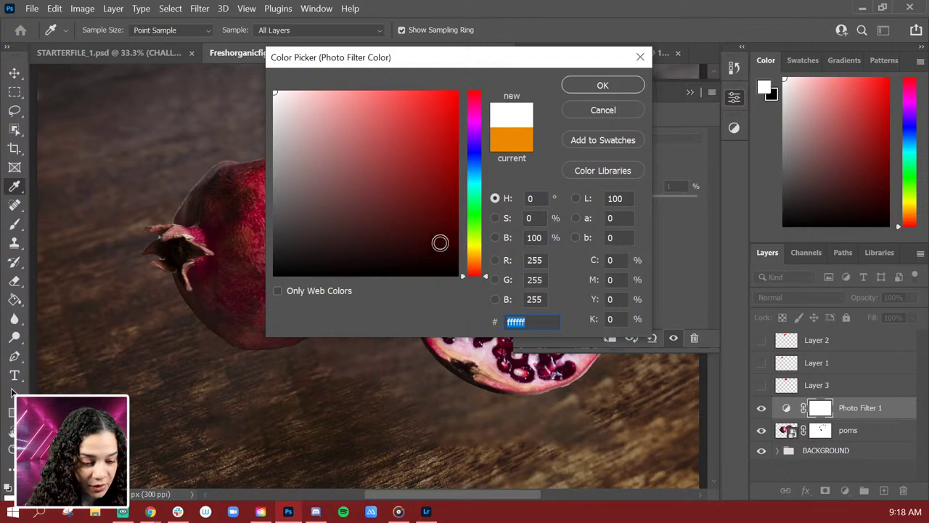
{"action": "left_click_drag", "start_coordinate": [439, 243], "coordinate": [450, 221]}
{"action": "left_click", "coordinate": [606, 87]}
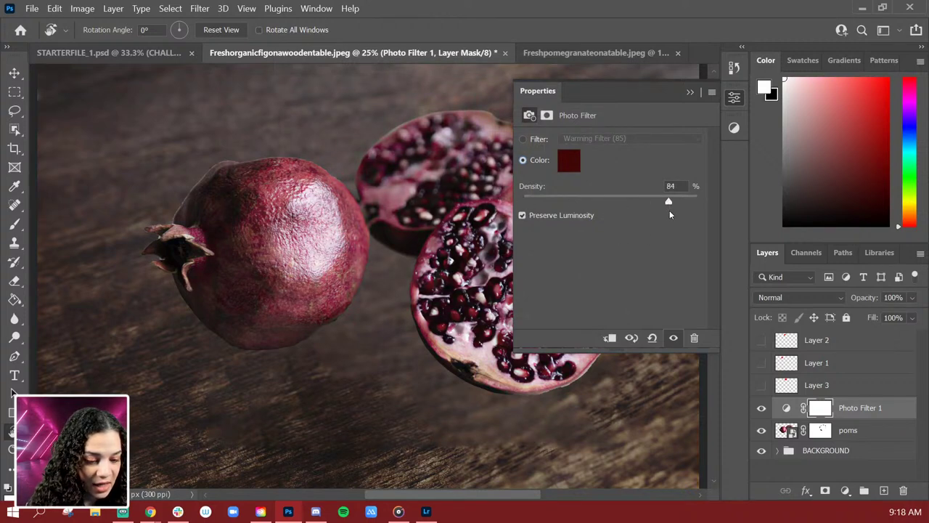
{"action": "left_click", "coordinate": [570, 167]}
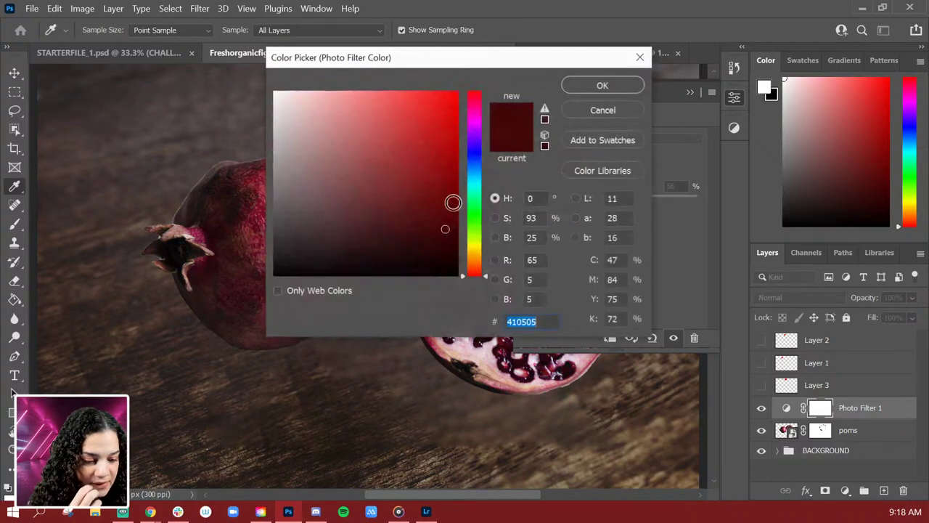
{"action": "left_click_drag", "start_coordinate": [457, 175], "coordinate": [468, 210]}
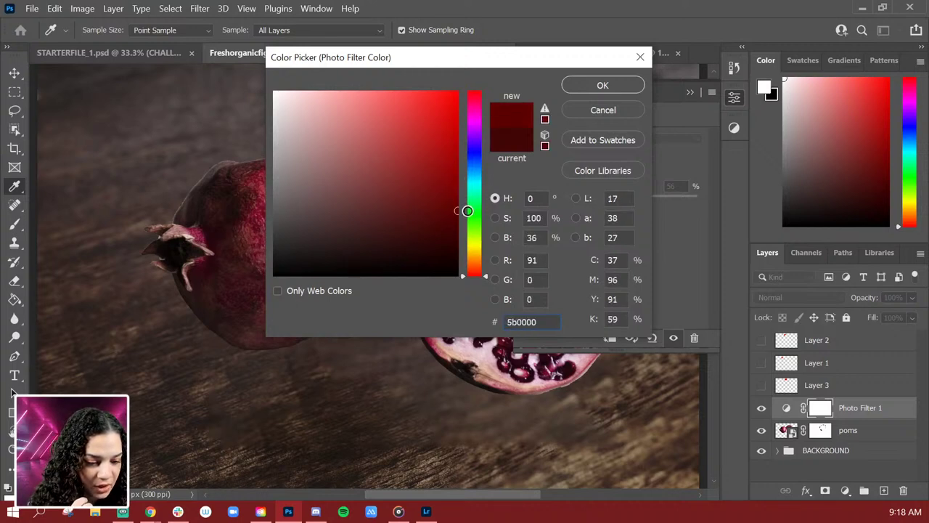
{"action": "left_click", "coordinate": [601, 83]}
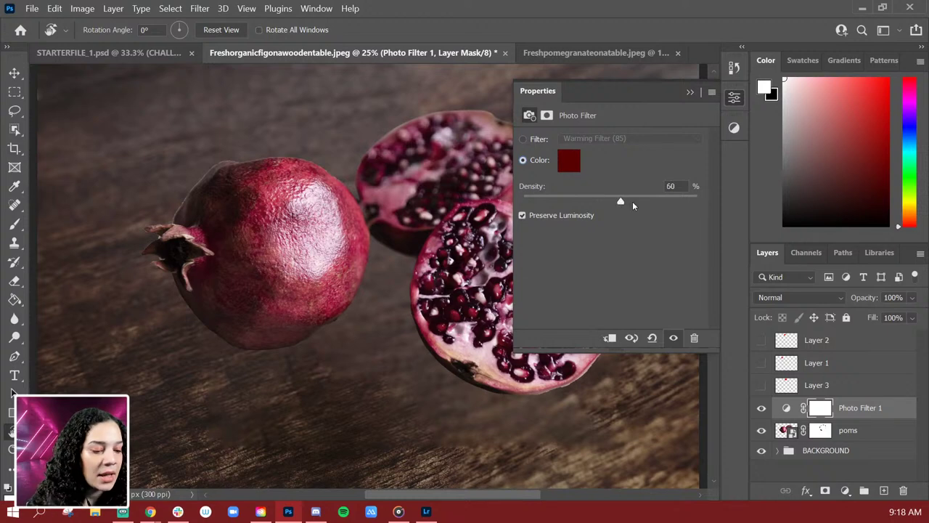
{"action": "left_click", "coordinate": [732, 97]}
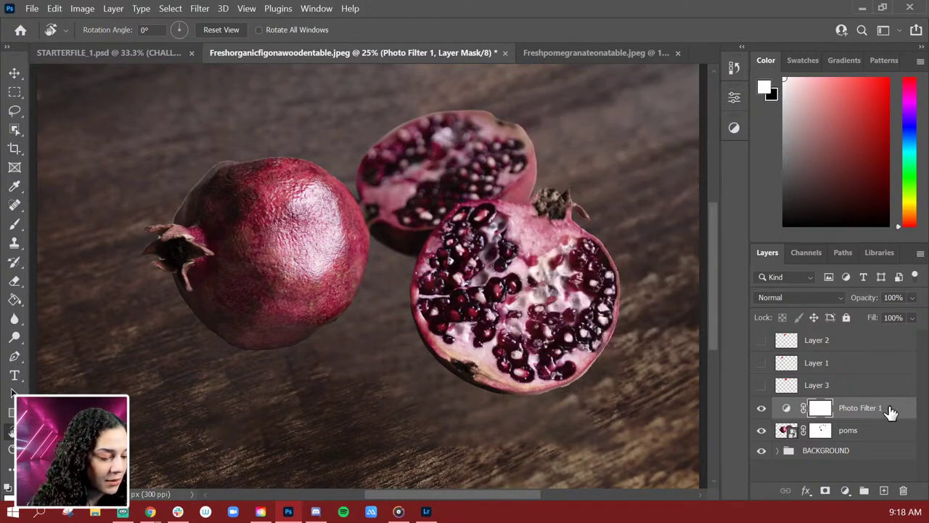
Step: Clip Photo Filter 1 to the poms layer with Create Clipping Mask
{"action": "right_click", "coordinate": [892, 408]}
{"action": "left_click", "coordinate": [767, 305]}
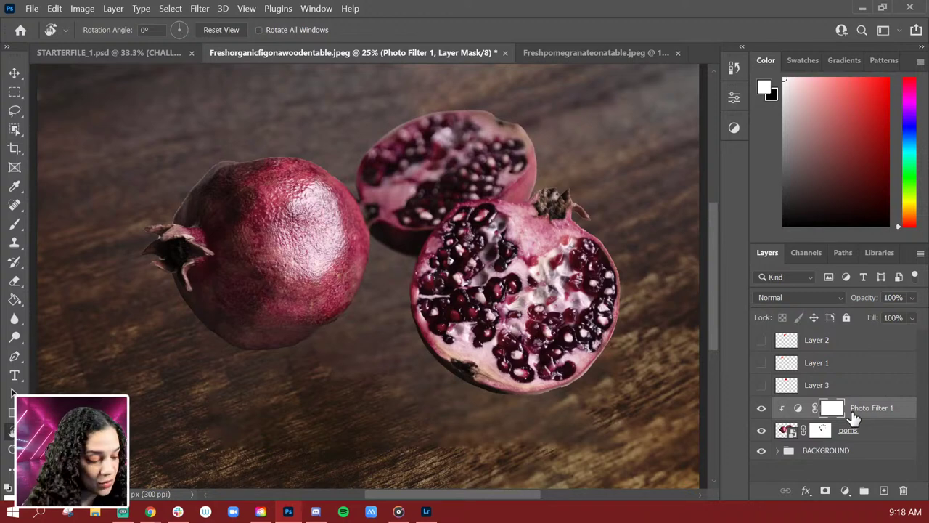
{"action": "double_click", "coordinate": [798, 410]}
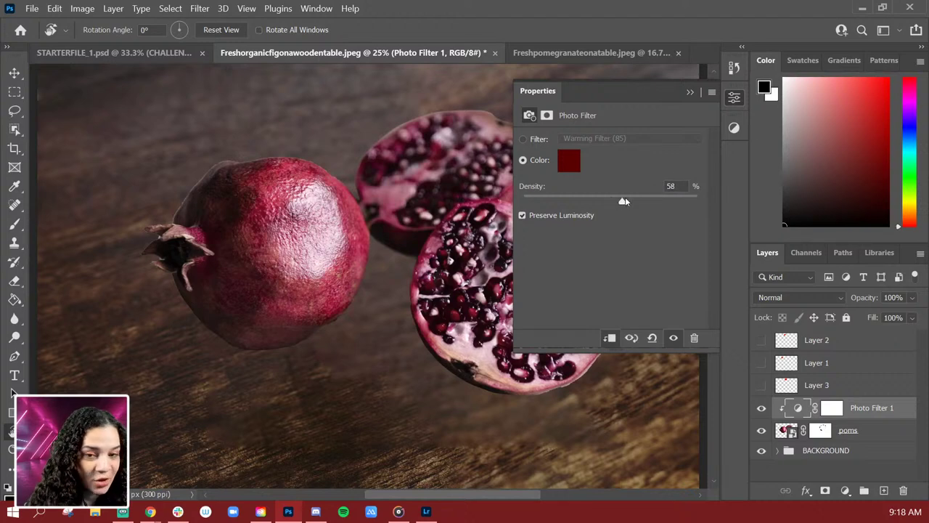
{"action": "left_click", "coordinate": [733, 103]}
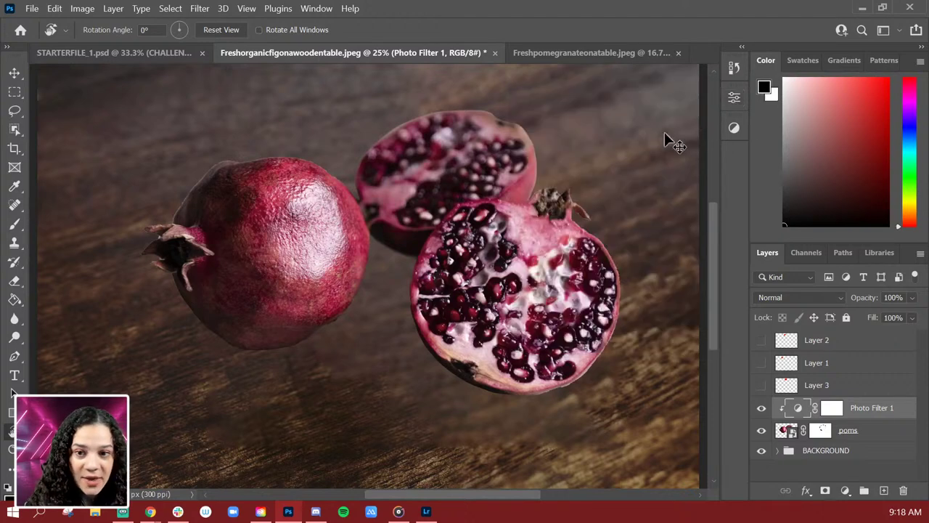
{"action": "scroll", "coordinate": [649, 201], "scroll_direction": "down", "scroll_amount": 1}
{"action": "scroll", "coordinate": [649, 201], "scroll_direction": "up", "scroll_amount": 1}
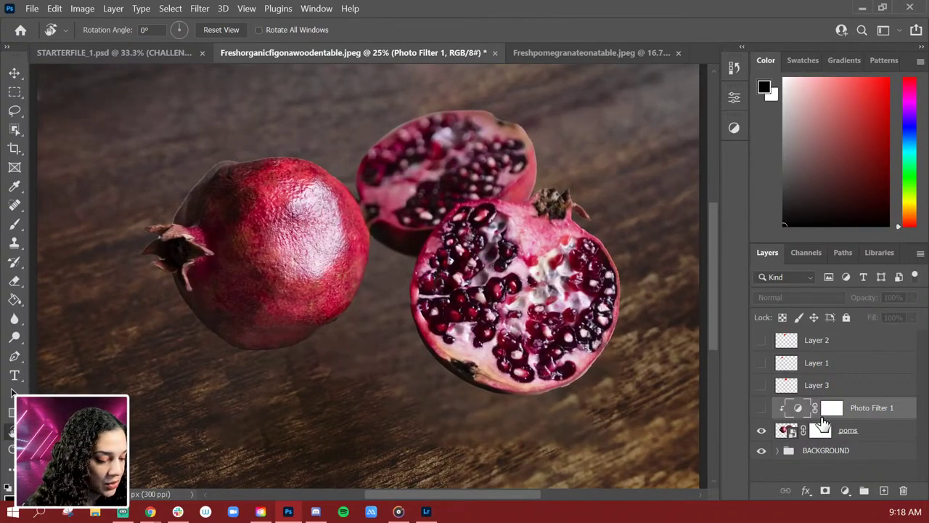
Step: Select poms and the Paint Bucket, declining to rasterize the pomegranate smart object
{"action": "left_click", "coordinate": [899, 436]}
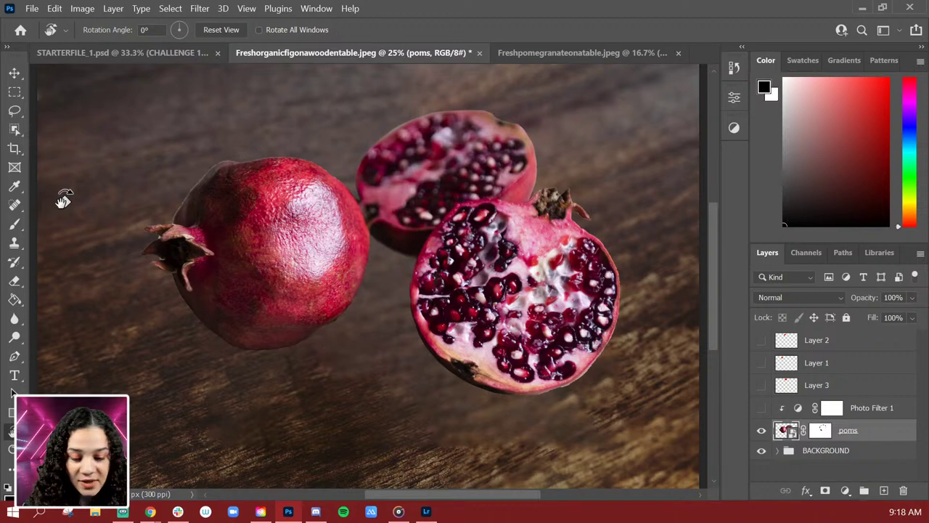
{"action": "left_click", "coordinate": [15, 299]}
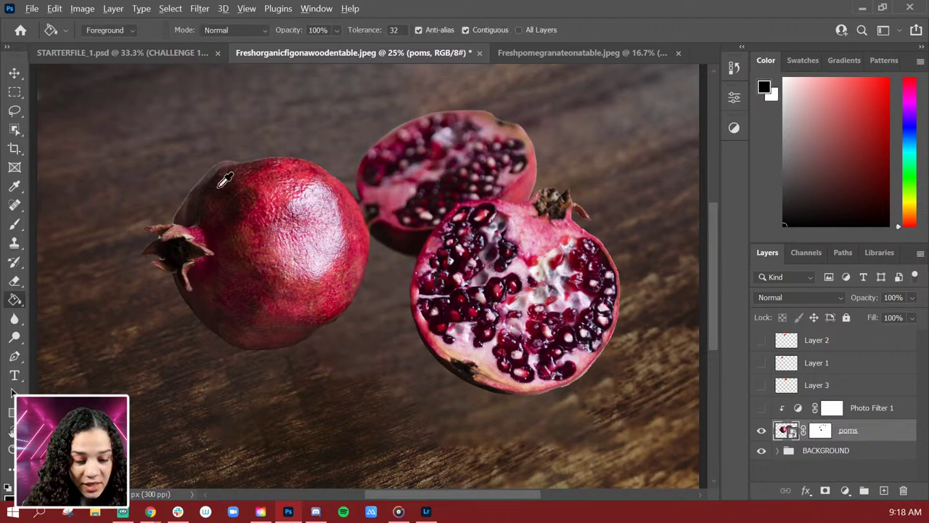
{"action": "left_click", "coordinate": [386, 168]}
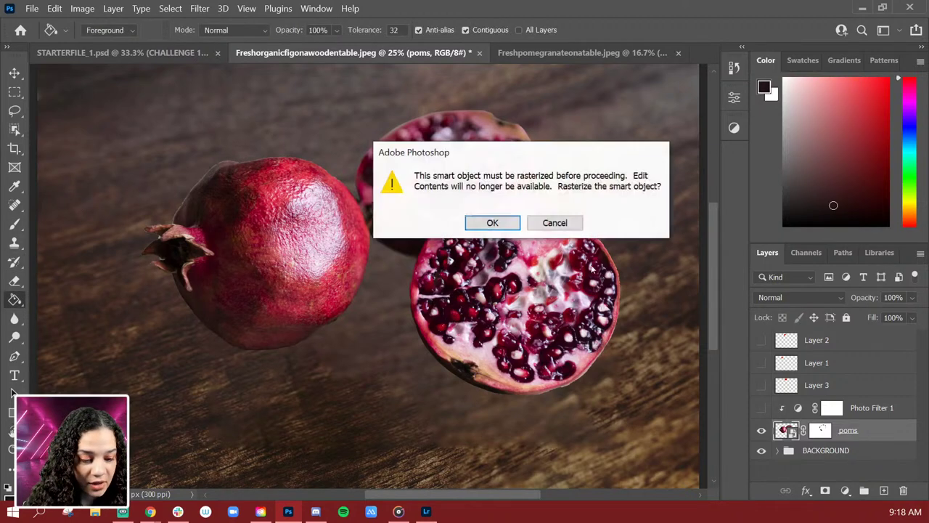
{"action": "left_click", "coordinate": [550, 221]}
Step: Create clipped Layer 4, fill it dark, set it to Soft Light and add a layer mask
{"action": "key", "text": "ctrl+shift+n"}
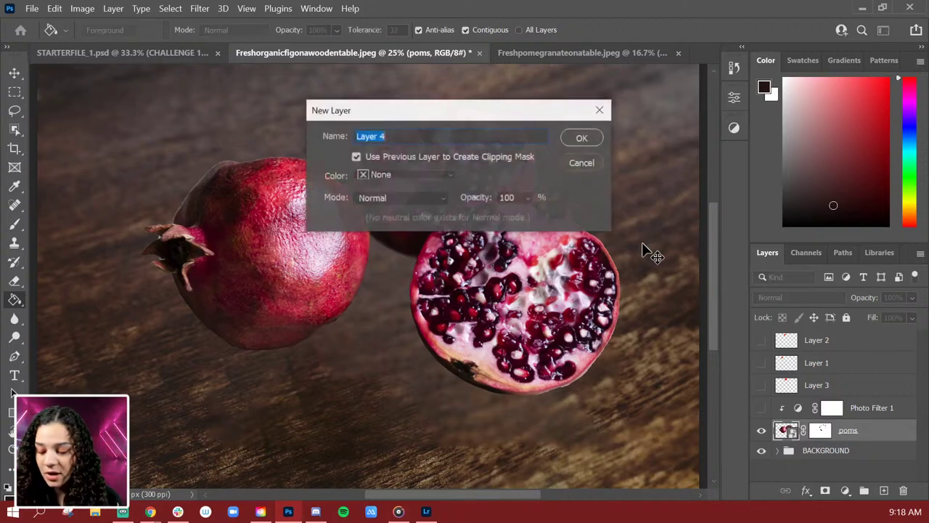
{"action": "key", "text": "Return"}
{"action": "left_click", "coordinate": [340, 196]}
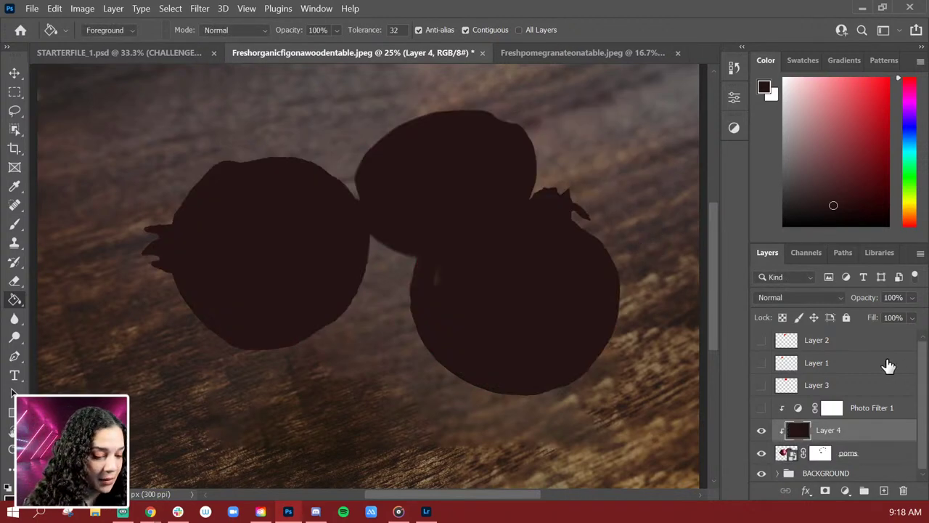
{"action": "left_click", "coordinate": [801, 299]}
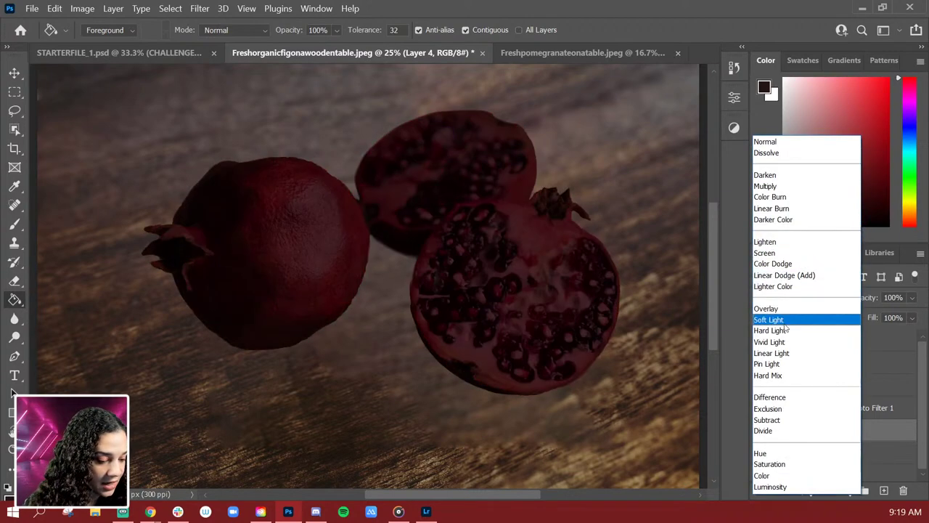
{"action": "left_click", "coordinate": [783, 324]}
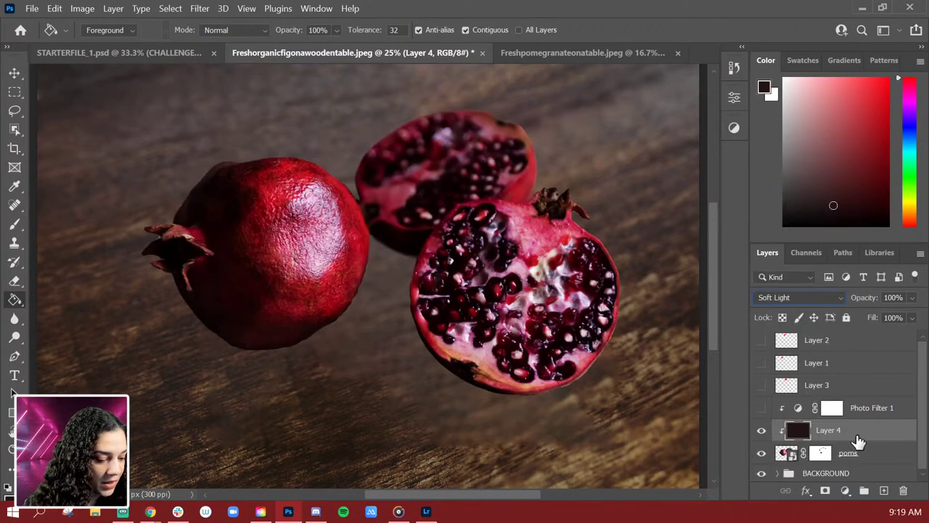
{"action": "left_click", "coordinate": [825, 491]}
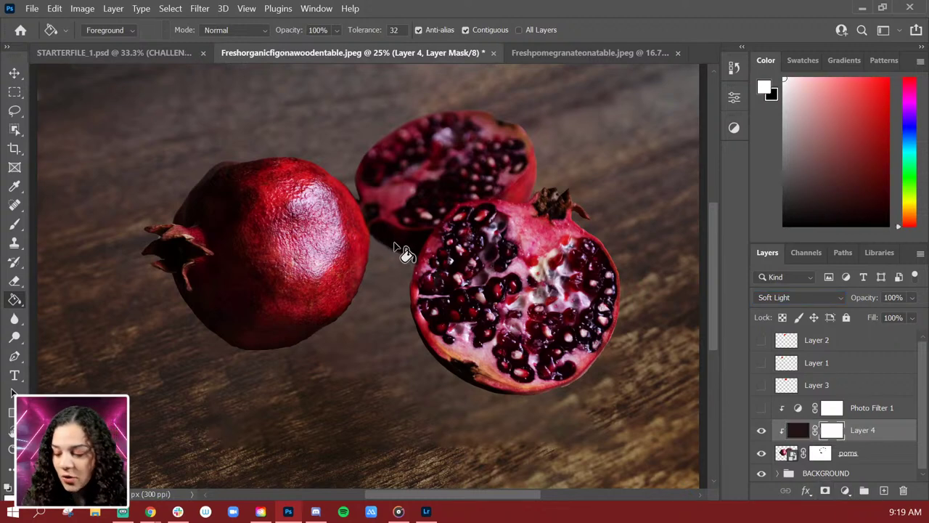
Step: Paint black on Layer 4's mask over the cut halves and left pomegranate to lift the darkening
{"action": "key", "text": "b"}
{"action": "key", "text": "x"}
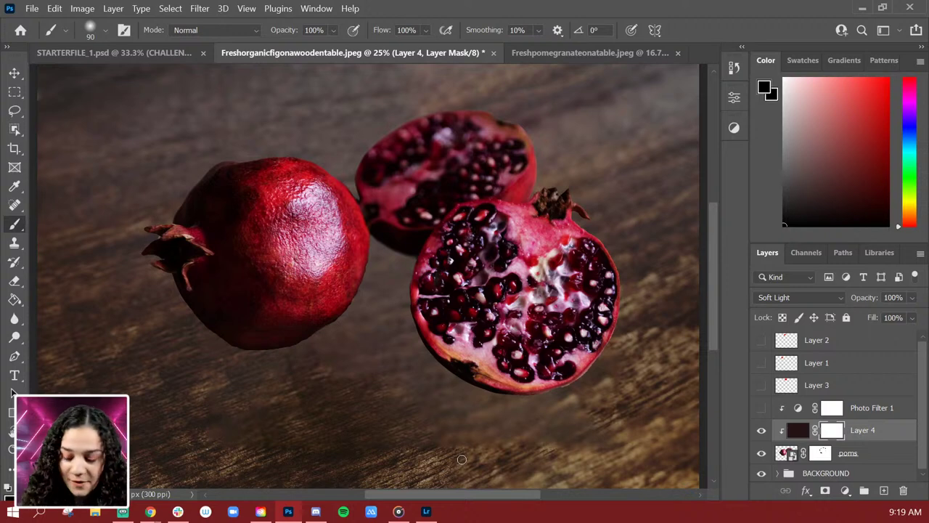
{"action": "mouse_move", "coordinate": [314, 245]}
{"action": "left_mouse_down"}
{"action": "mouse_move", "coordinate": [291, 224]}
{"action": "mouse_move", "coordinate": [279, 275]}
{"action": "mouse_move", "coordinate": [280, 228]}
{"action": "left_mouse_up"}
{"action": "key", "text": "bracketleft"}
{"action": "key", "text": "bracketleft"}
{"action": "key", "text": "bracketleft"}
{"action": "key", "text": "bracketleft"}
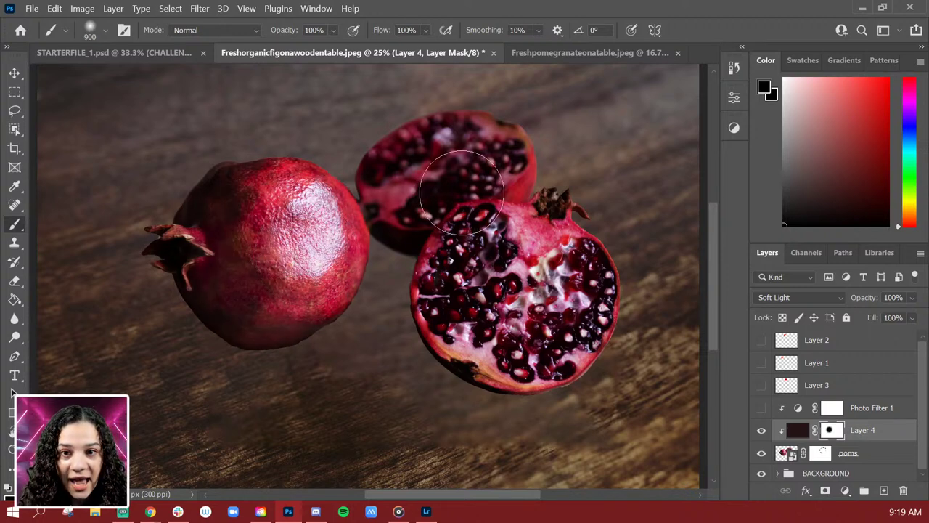
{"action": "mouse_move", "coordinate": [497, 171]}
{"action": "left_mouse_down"}
{"action": "mouse_move", "coordinate": [500, 147]}
{"action": "mouse_move", "coordinate": [413, 185]}
{"action": "mouse_move", "coordinate": [398, 203]}
{"action": "mouse_move", "coordinate": [455, 183]}
{"action": "mouse_move", "coordinate": [513, 201]}
{"action": "mouse_move", "coordinate": [518, 269]}
{"action": "mouse_move", "coordinate": [491, 273]}
{"action": "mouse_move", "coordinate": [514, 272]}
{"action": "mouse_move", "coordinate": [559, 296]}
{"action": "mouse_move", "coordinate": [568, 328]}
{"action": "mouse_move", "coordinate": [564, 299]}
{"action": "mouse_move", "coordinate": [577, 308]}
{"action": "mouse_move", "coordinate": [536, 272]}
{"action": "mouse_move", "coordinate": [558, 210]}
{"action": "left_mouse_up"}
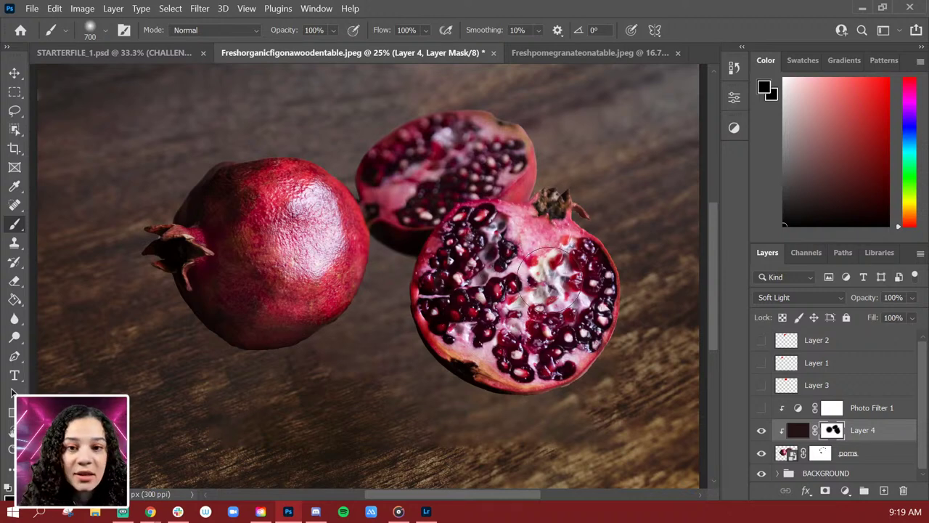
{"action": "mouse_move", "coordinate": [265, 217]}
{"action": "left_mouse_down"}
{"action": "mouse_move", "coordinate": [297, 235]}
{"action": "mouse_move", "coordinate": [262, 259]}
{"action": "mouse_move", "coordinate": [291, 237]}
{"action": "mouse_move", "coordinate": [244, 227]}
{"action": "mouse_move", "coordinate": [257, 252]}
{"action": "mouse_move", "coordinate": [311, 251]}
{"action": "left_mouse_up"}
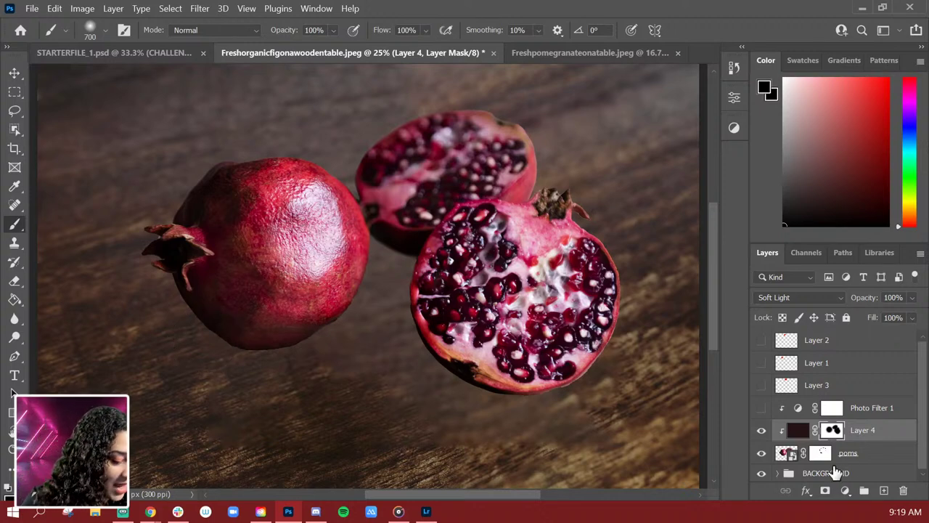
Step: Duplicate poms as 'poms copy' and rasterize the original poms layer
{"action": "left_click", "coordinate": [870, 456]}
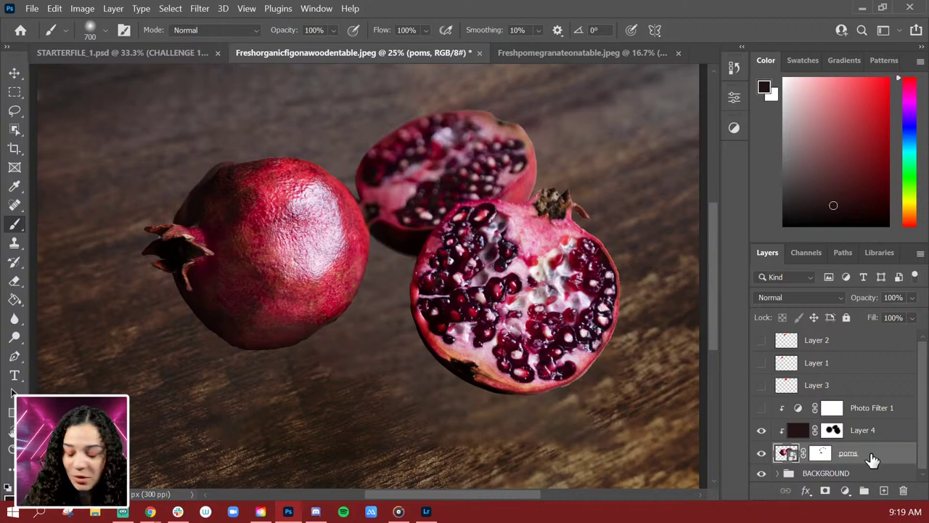
{"action": "key", "text": "ctrl+j"}
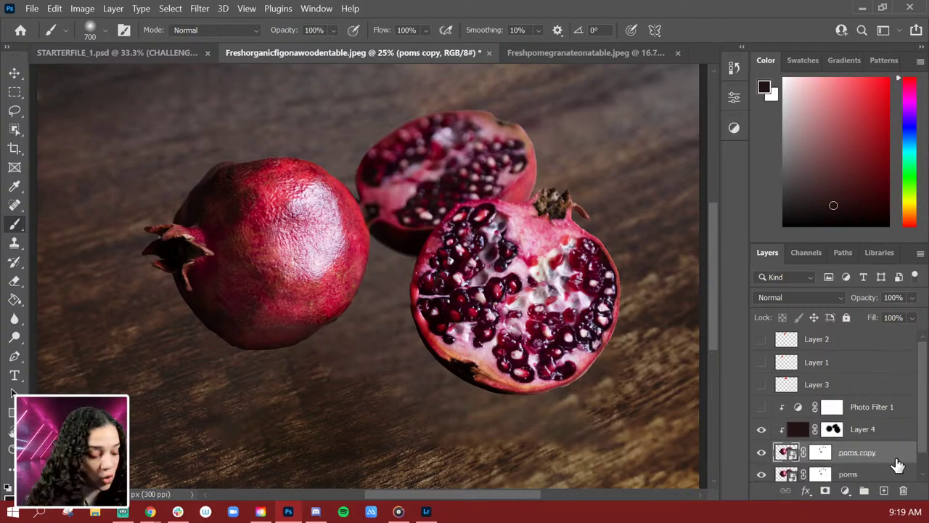
{"action": "scroll", "coordinate": [885, 453], "scroll_direction": "down", "scroll_amount": 1}
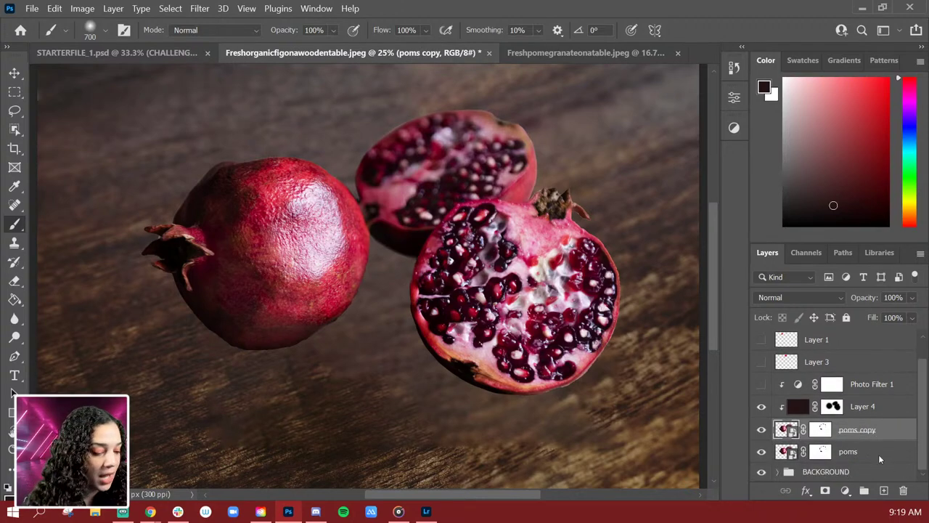
{"action": "right_click", "coordinate": [878, 454]}
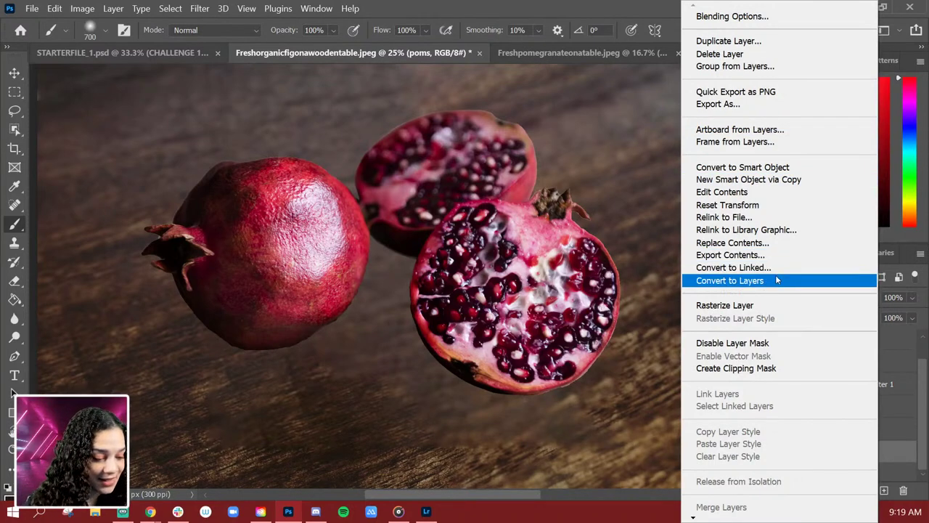
{"action": "left_click", "coordinate": [726, 305]}
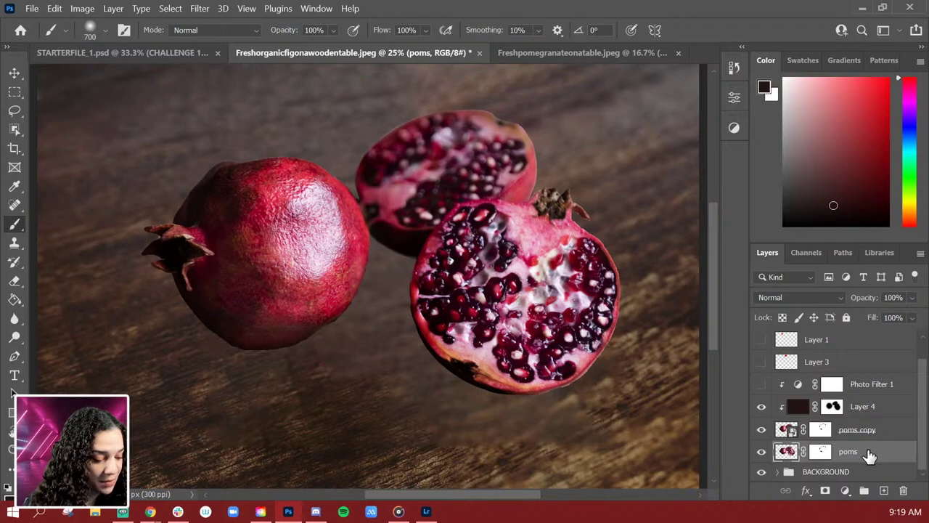
Step: Convert poms to a smart object, then rasterize it back to a pixel layer
{"action": "right_click", "coordinate": [868, 454]}
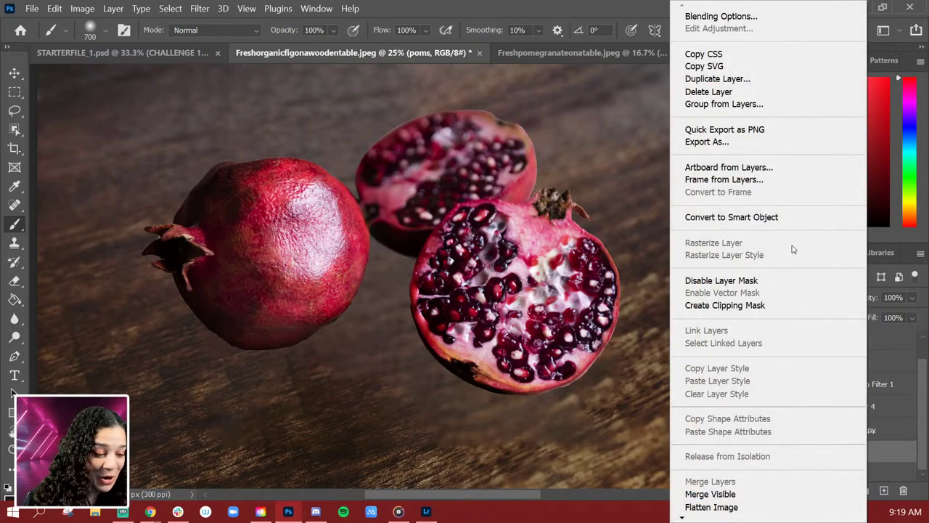
{"action": "left_click", "coordinate": [782, 217]}
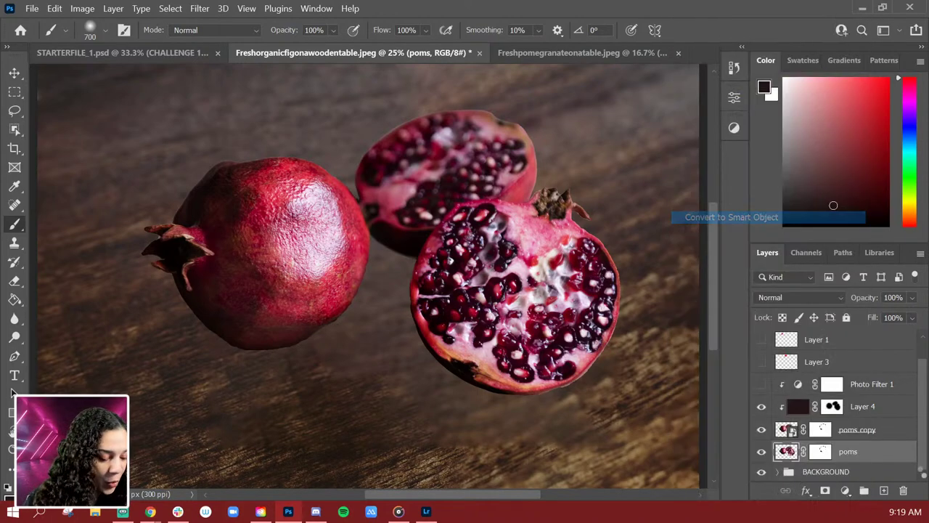
{"action": "right_click", "coordinate": [870, 457]}
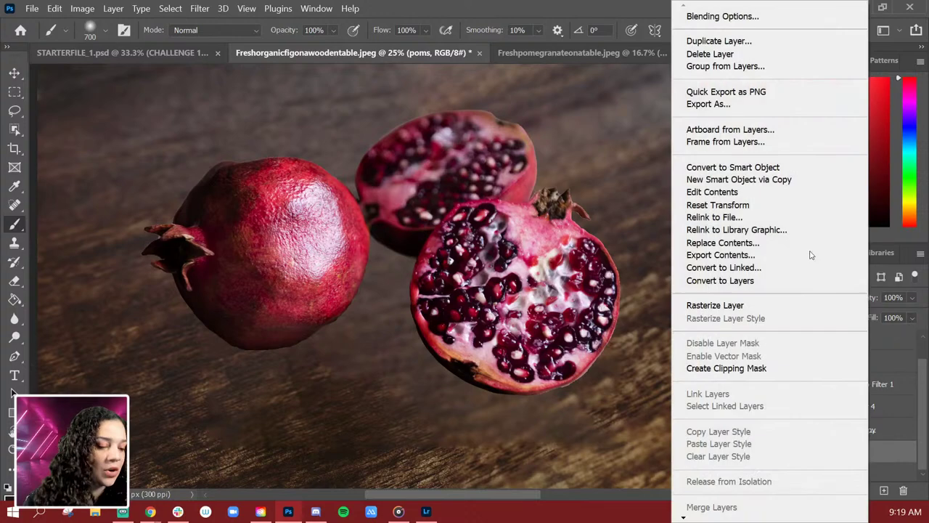
{"action": "left_click", "coordinate": [769, 309]}
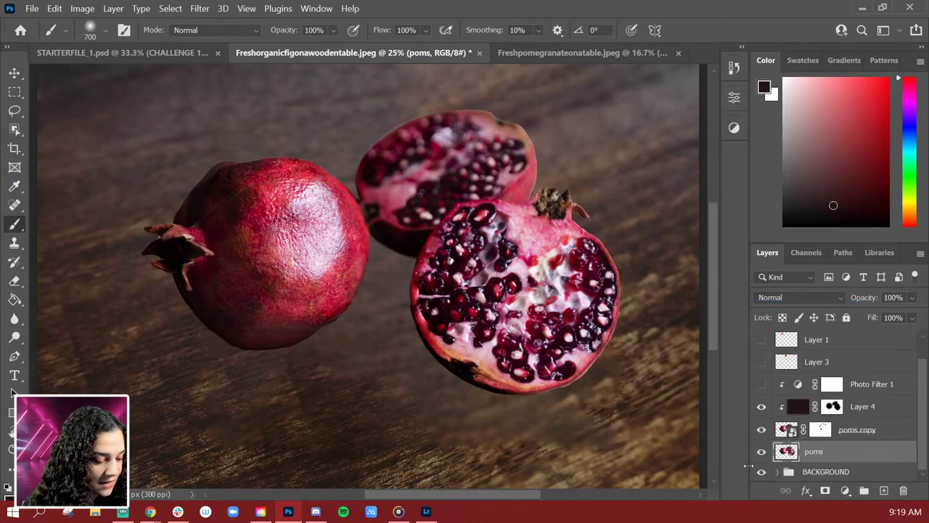
Step: Free-transform poms to 56.67% height and move it left and down beneath the fruit
{"action": "key", "text": "ctrl+minus"}
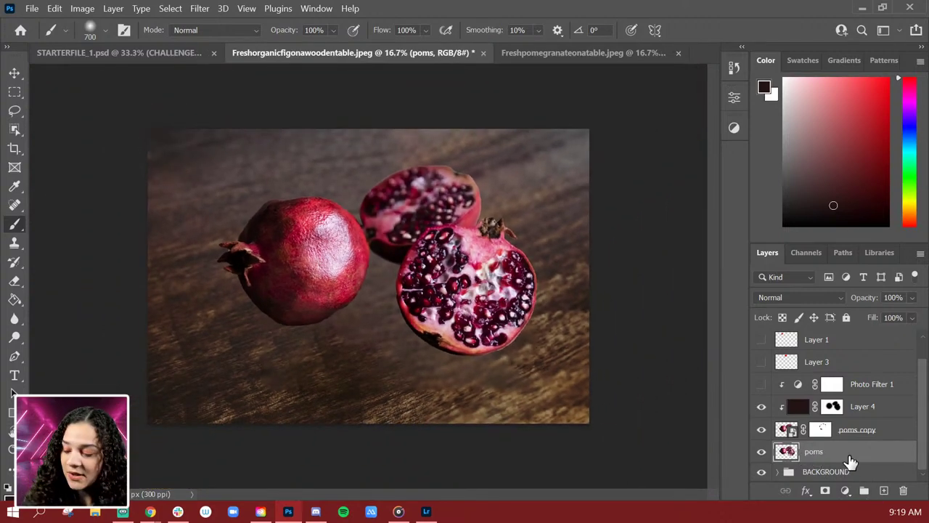
{"action": "key", "text": "ctrl+t"}
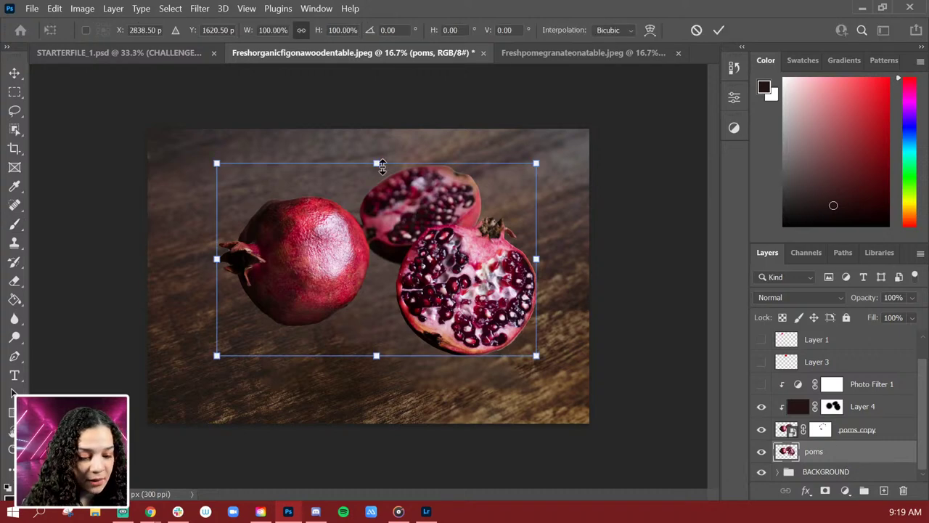
{"action": "left_click_drag", "start_coordinate": [382, 166], "coordinate": [377, 247]}
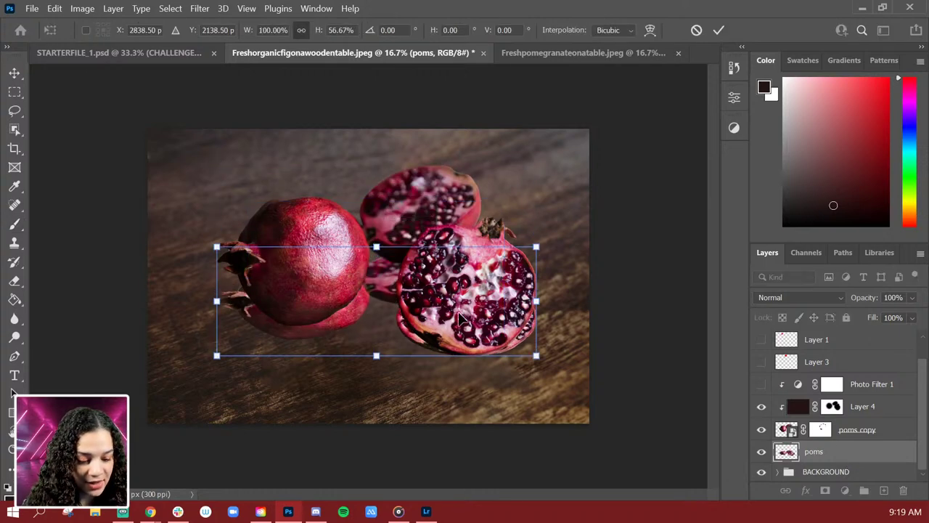
{"action": "left_click_drag", "start_coordinate": [459, 314], "coordinate": [442, 322]}
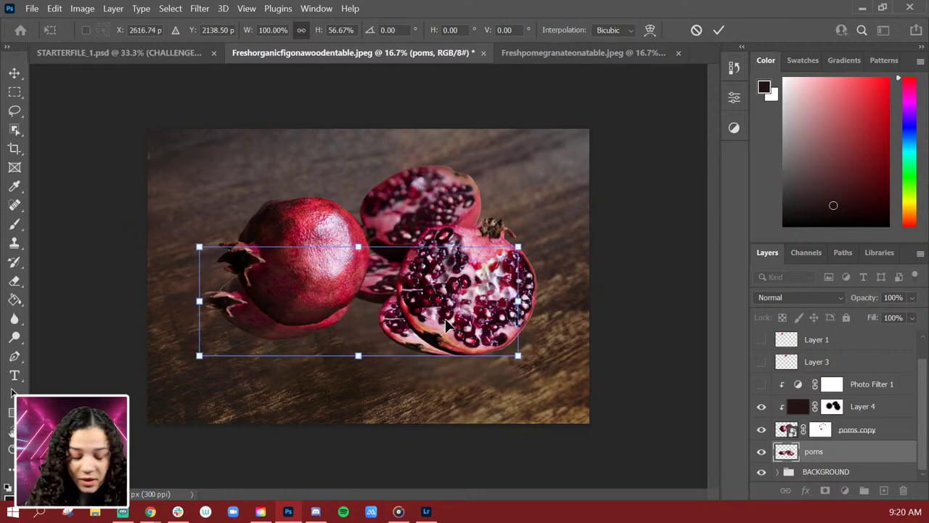
{"action": "key", "text": "Return"}
{"action": "key", "text": "b"}
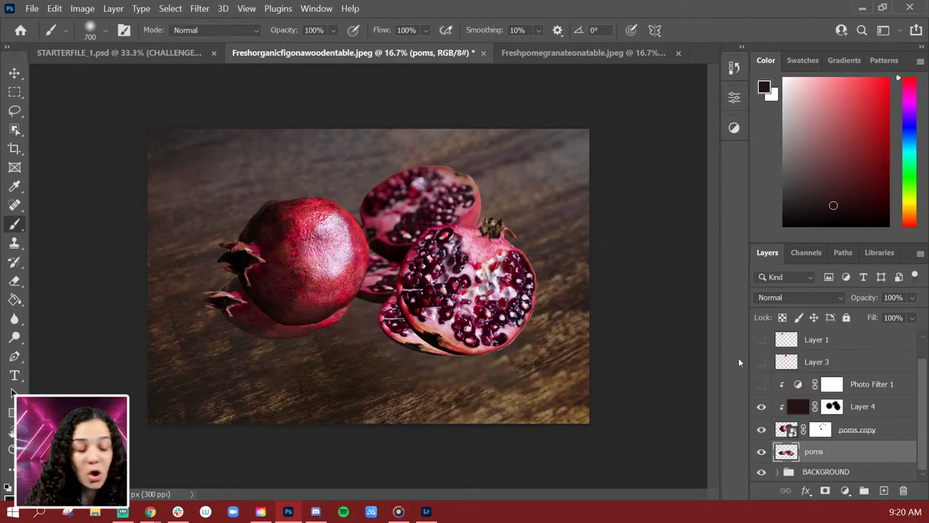
{"action": "key", "text": "ctrl+u"}
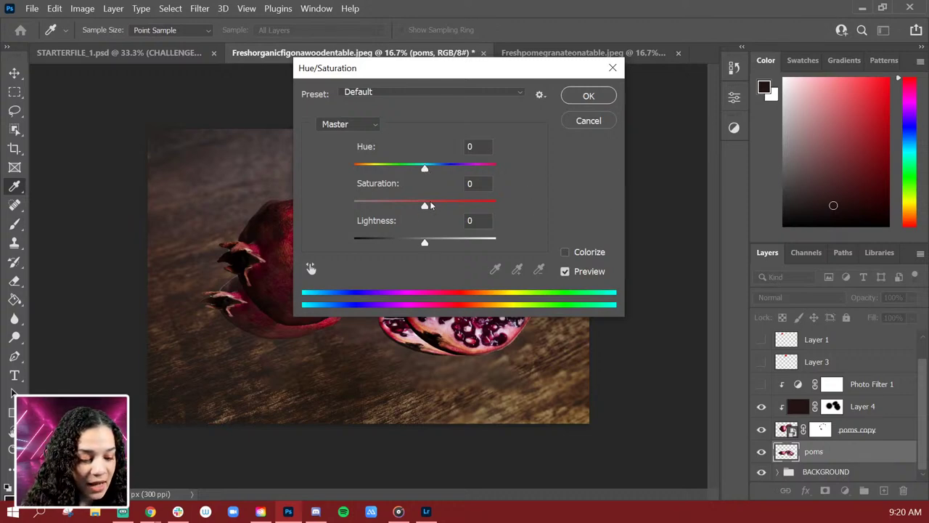
Step: Set poms Lightness to -100 for solid black, then apply a 44.3-pixel Gaussian Blur
{"action": "left_click_drag", "start_coordinate": [424, 244], "coordinate": [323, 254]}
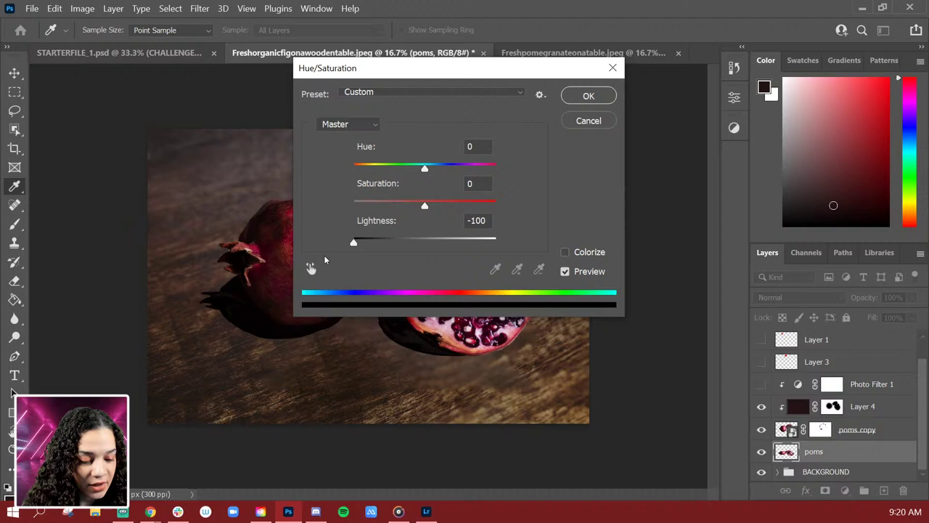
{"action": "left_click", "coordinate": [589, 96]}
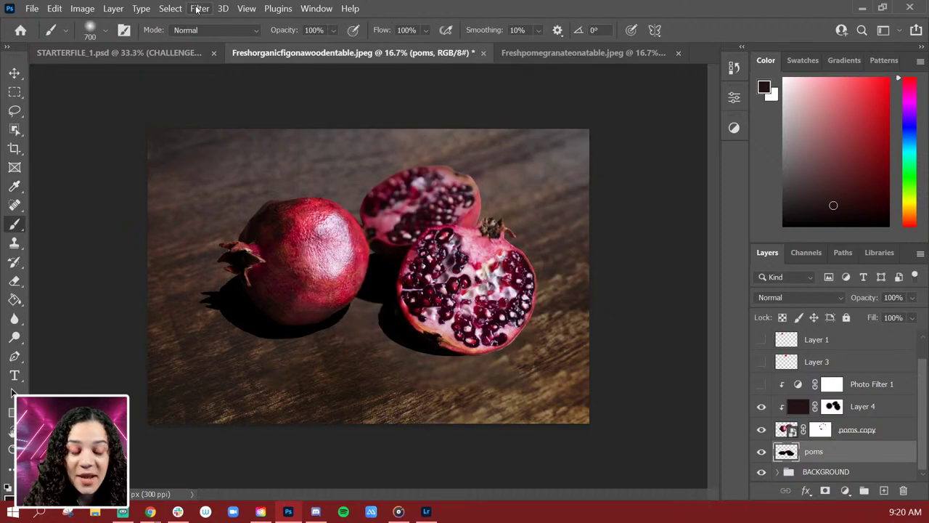
{"action": "left_click", "coordinate": [199, 9]}
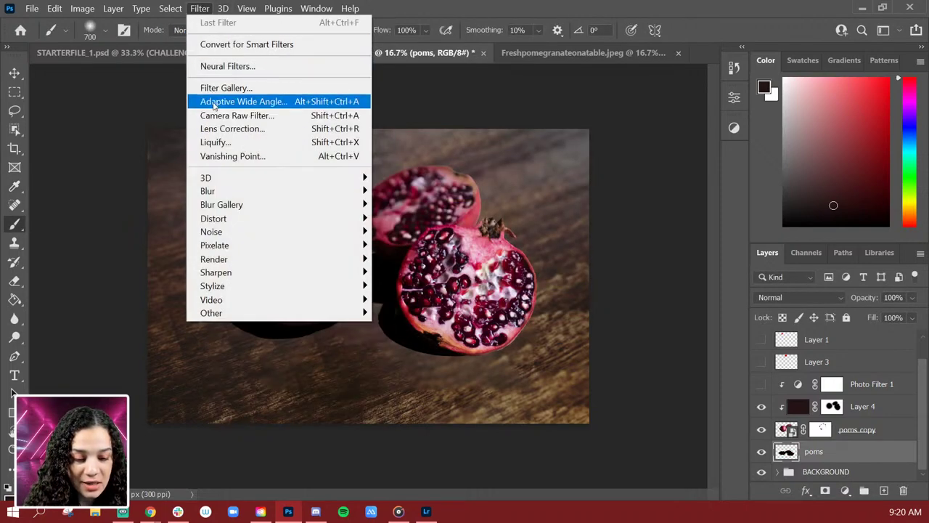
{"action": "mouse_move", "coordinate": [216, 192]}
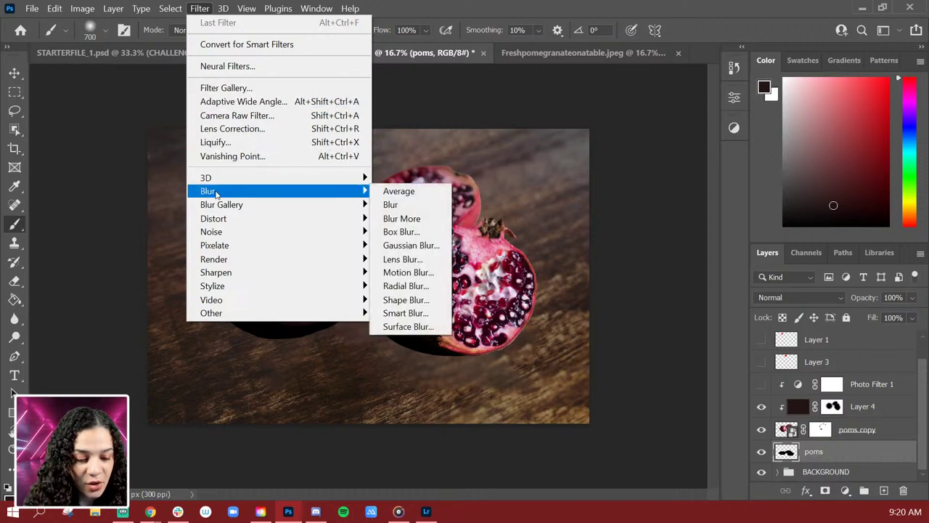
{"action": "left_click", "coordinate": [411, 245]}
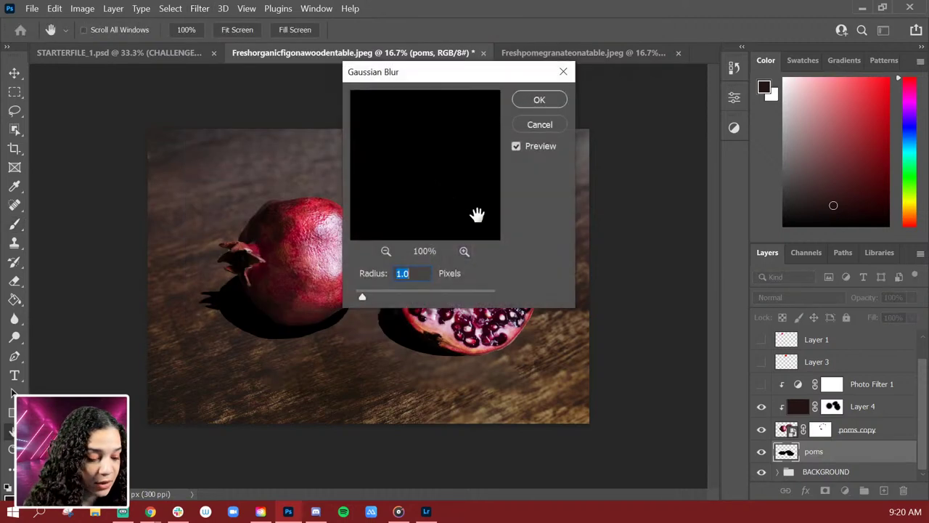
{"action": "left_click_drag", "start_coordinate": [466, 80], "coordinate": [770, 86]}
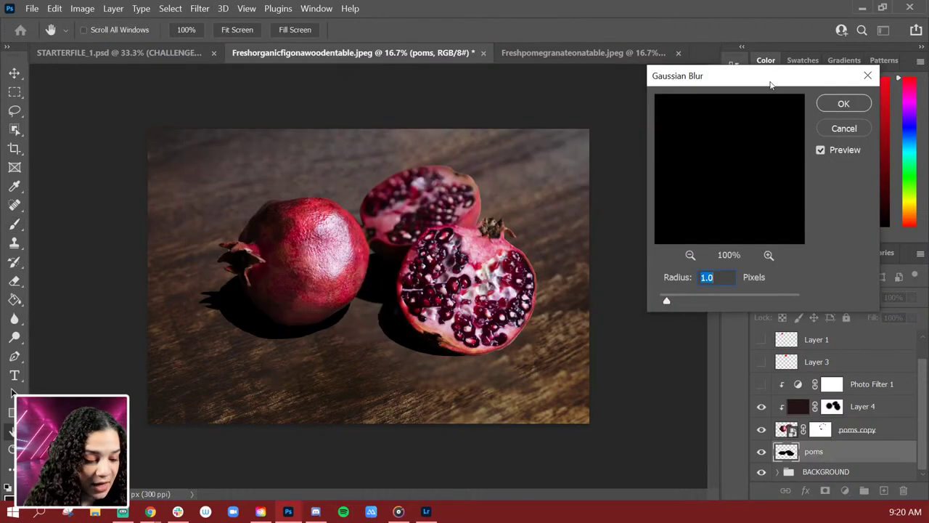
{"action": "left_click", "coordinate": [691, 296]}
{"action": "left_click_drag", "start_coordinate": [704, 297], "coordinate": [733, 298]}
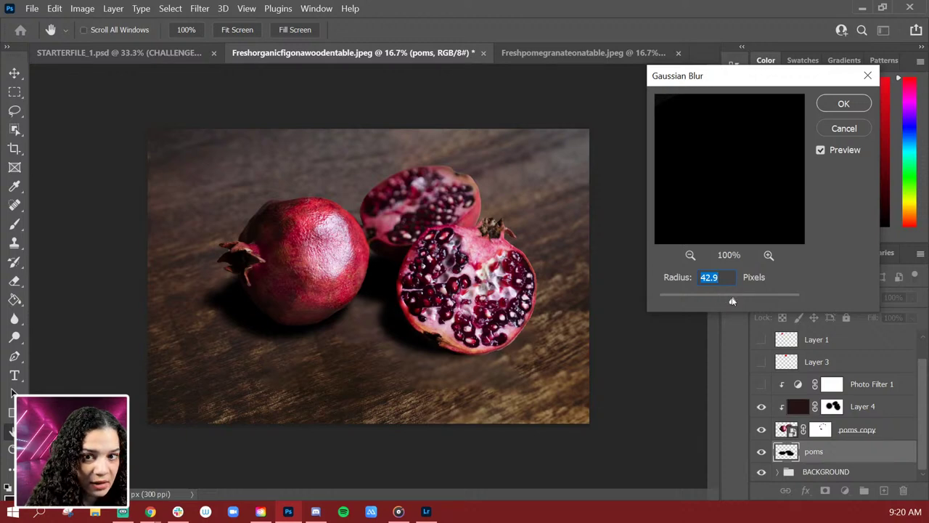
{"action": "left_click_drag", "start_coordinate": [731, 301], "coordinate": [734, 300]}
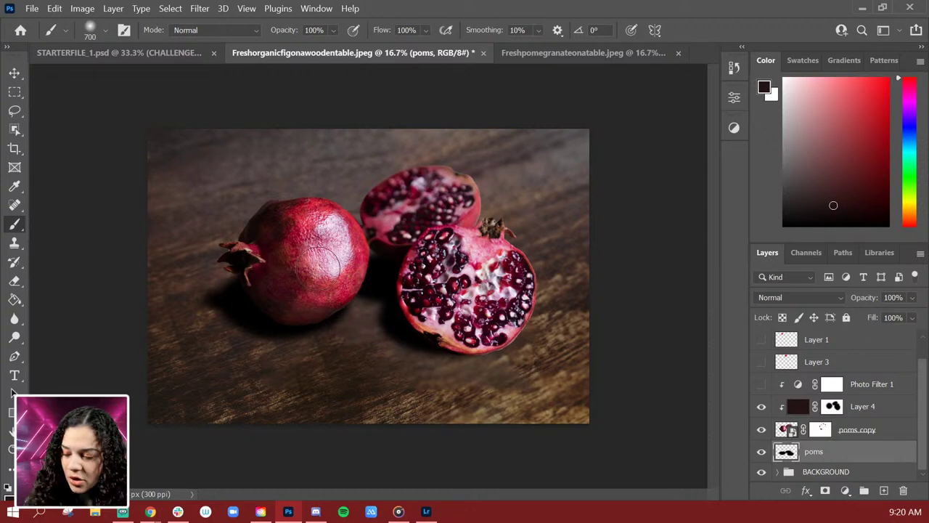
Step: Nudge the blurred shadow slightly right and set the poms layer's blend mode to Soft Light
{"action": "key", "text": "ctrl+t"}
{"action": "left_click_drag", "start_coordinate": [342, 303], "coordinate": [355, 303]}
{"action": "key", "text": "Return"}
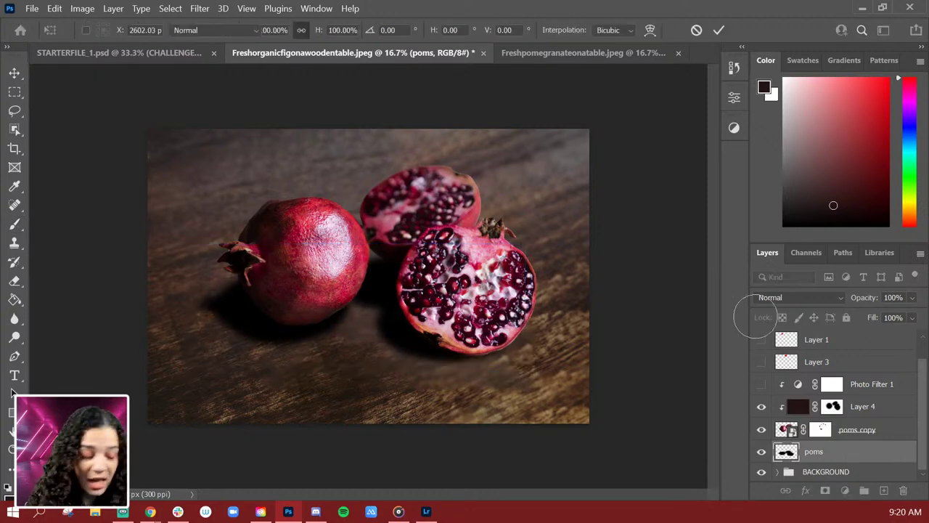
{"action": "key", "text": "b"}
{"action": "left_click", "coordinate": [820, 298]}
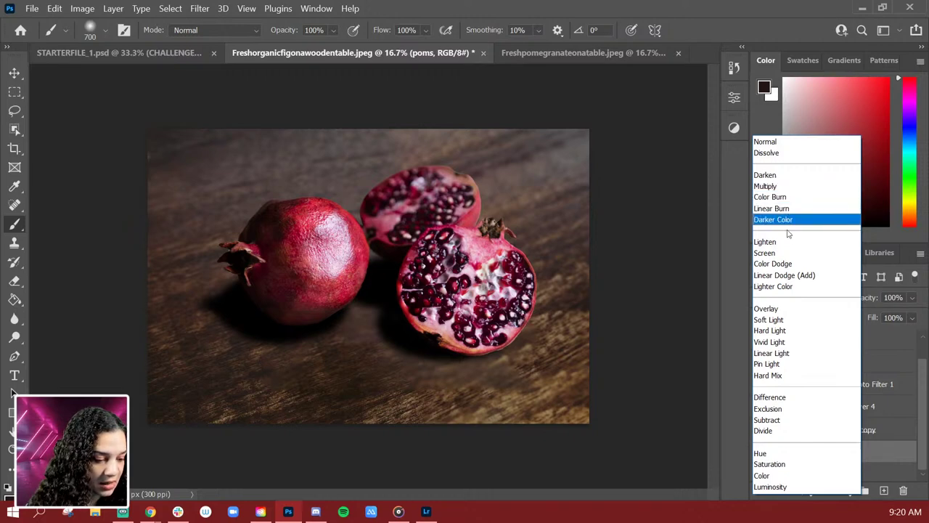
{"action": "left_click", "coordinate": [769, 320]}
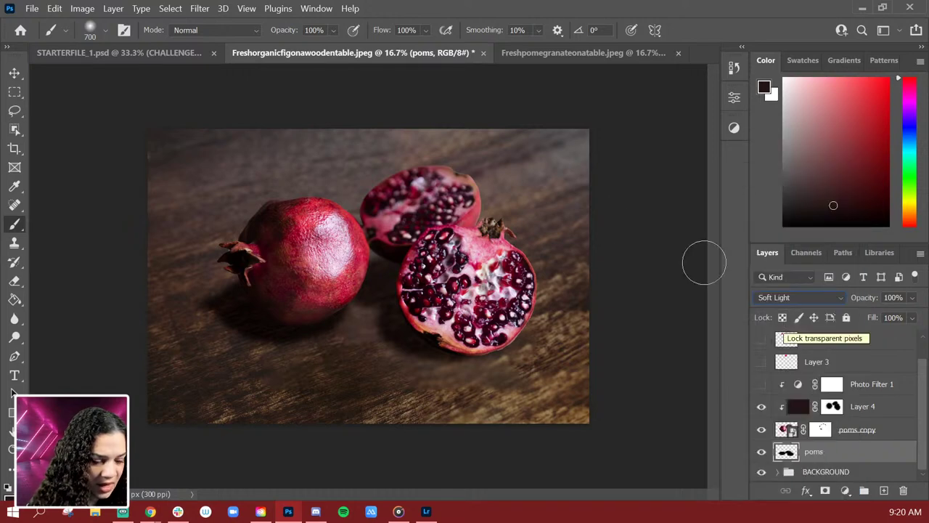
Step: Blur the shadow again with a Gaussian Blur of radius 95.6 pixels
{"action": "left_click", "coordinate": [199, 8]}
{"action": "mouse_move", "coordinate": [239, 191]}
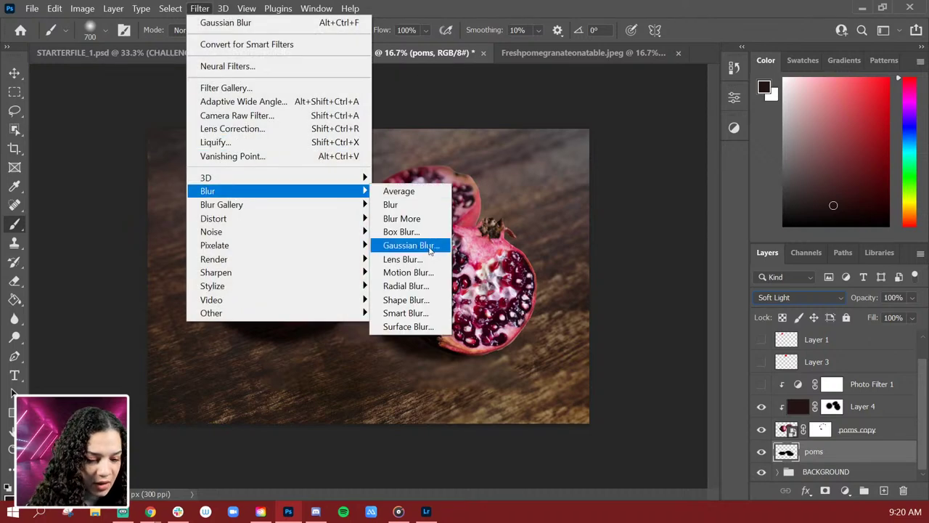
{"action": "left_click", "coordinate": [419, 244]}
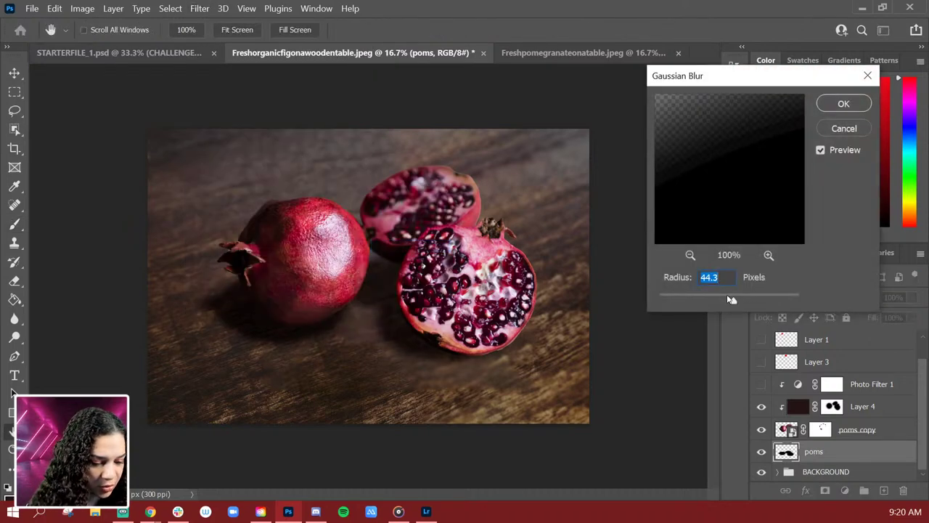
{"action": "left_click_drag", "start_coordinate": [732, 301], "coordinate": [748, 302]}
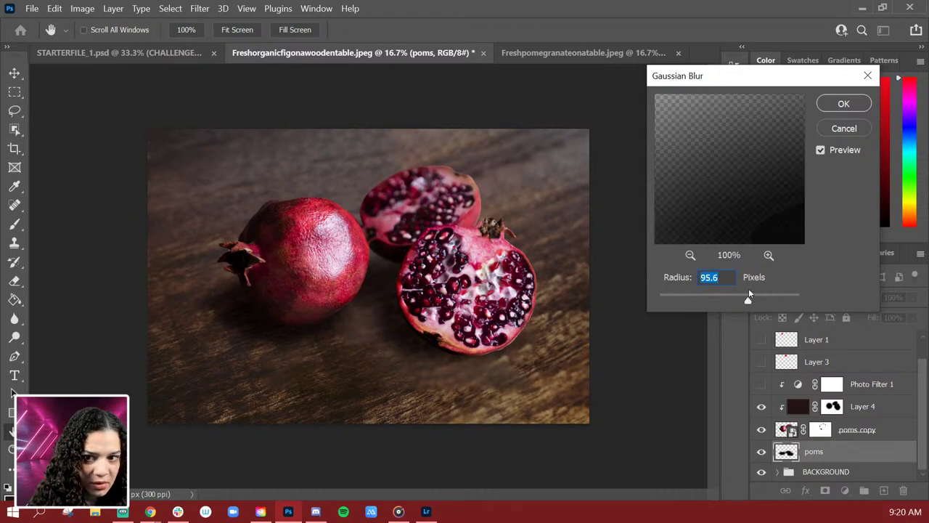
{"action": "left_click", "coordinate": [853, 110]}
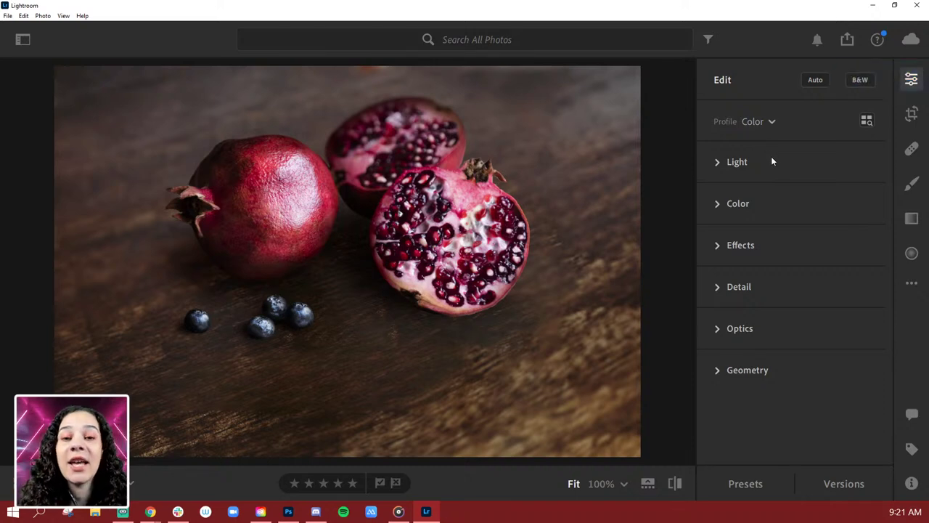
Step: In Light, raise exposure to +0.35, lift highlights, ease contrast and darken the blacks
{"action": "left_click", "coordinate": [720, 163]}
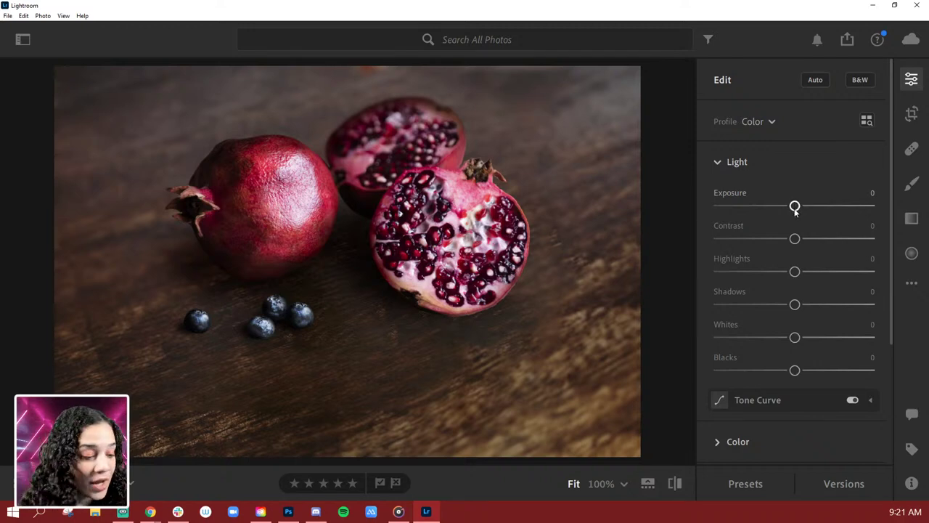
{"action": "left_click_drag", "start_coordinate": [795, 207], "coordinate": [799, 206]}
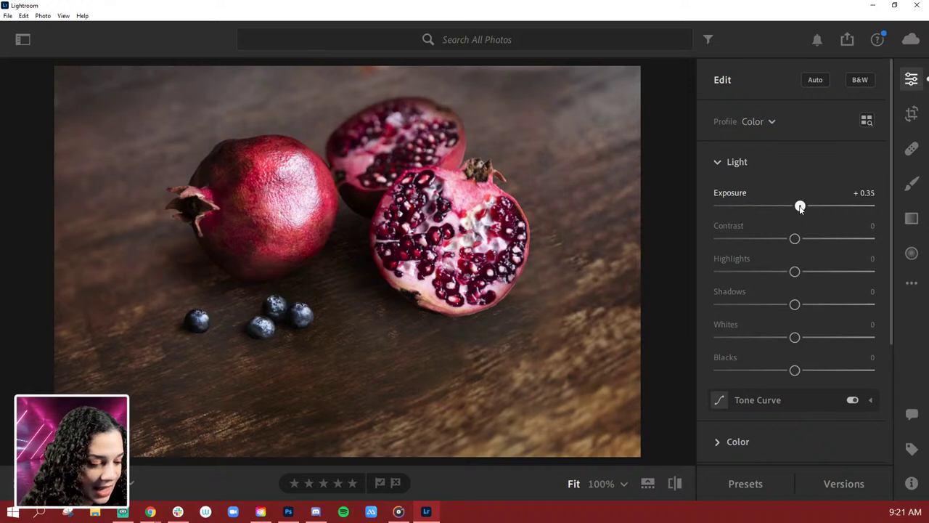
{"action": "left_click_drag", "start_coordinate": [794, 272], "coordinate": [791, 244]}
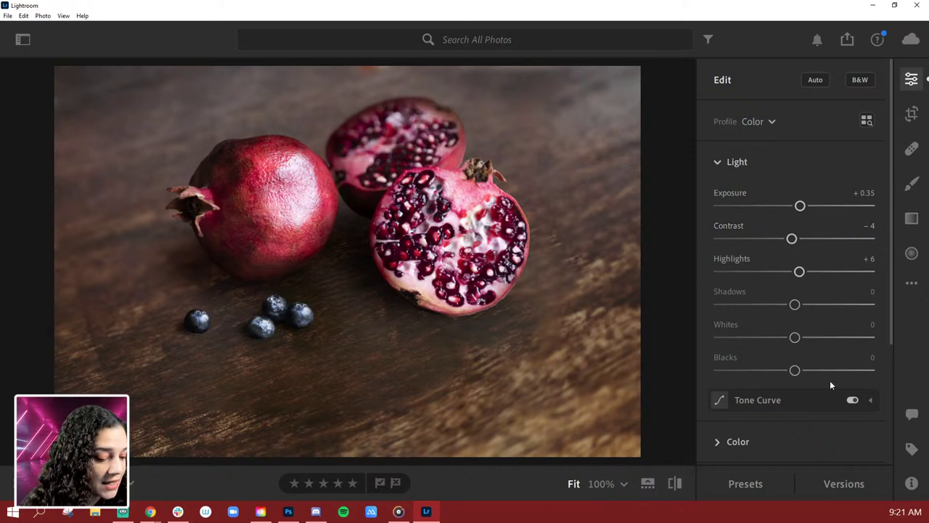
{"action": "left_click_drag", "start_coordinate": [793, 370], "coordinate": [780, 383]}
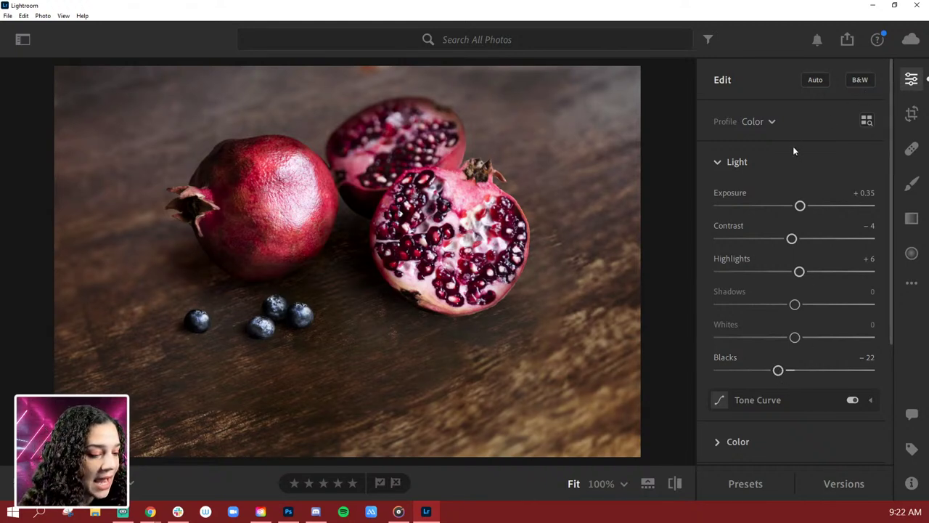
{"action": "left_click", "coordinate": [714, 162]}
Step: Warm the white balance Temp to +15, leaving the preset on Custom
{"action": "left_click", "coordinate": [714, 204]}
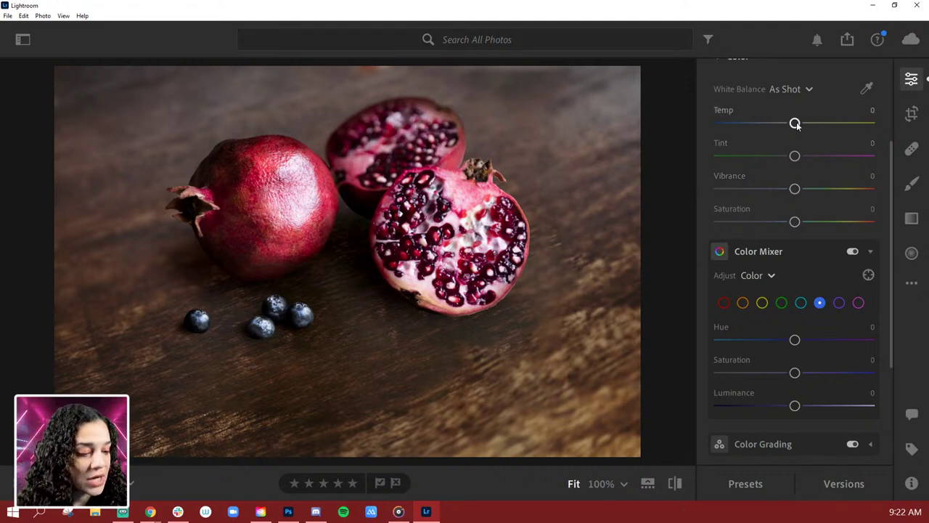
{"action": "left_click_drag", "start_coordinate": [795, 123], "coordinate": [807, 125]}
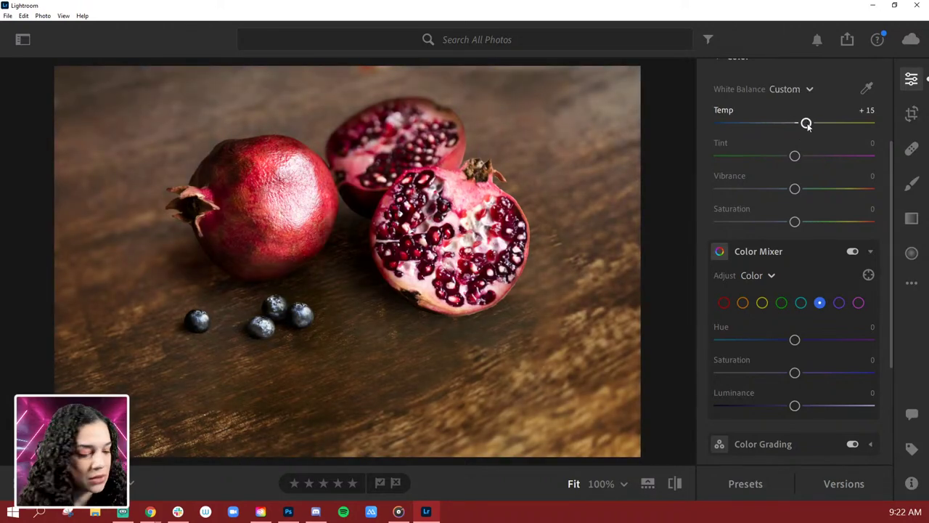
{"action": "left_click", "coordinate": [809, 88]}
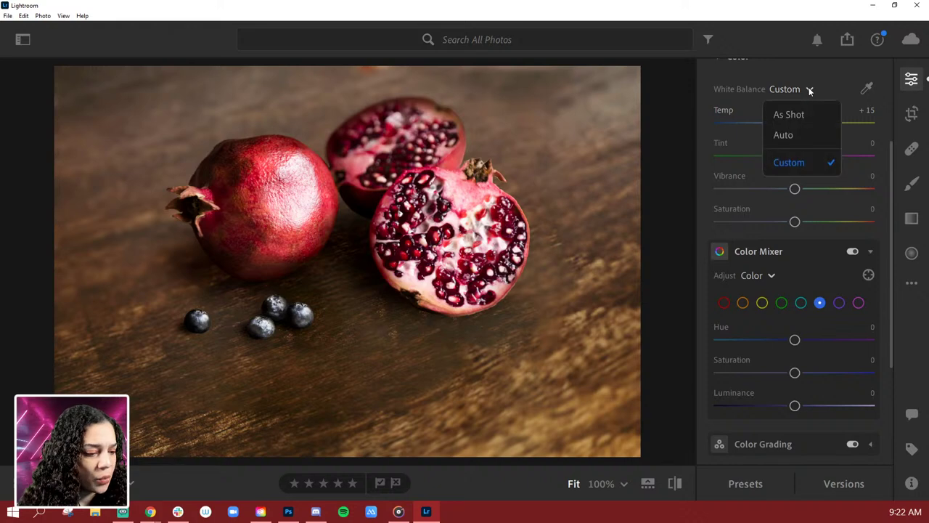
{"action": "left_click", "coordinate": [835, 70]}
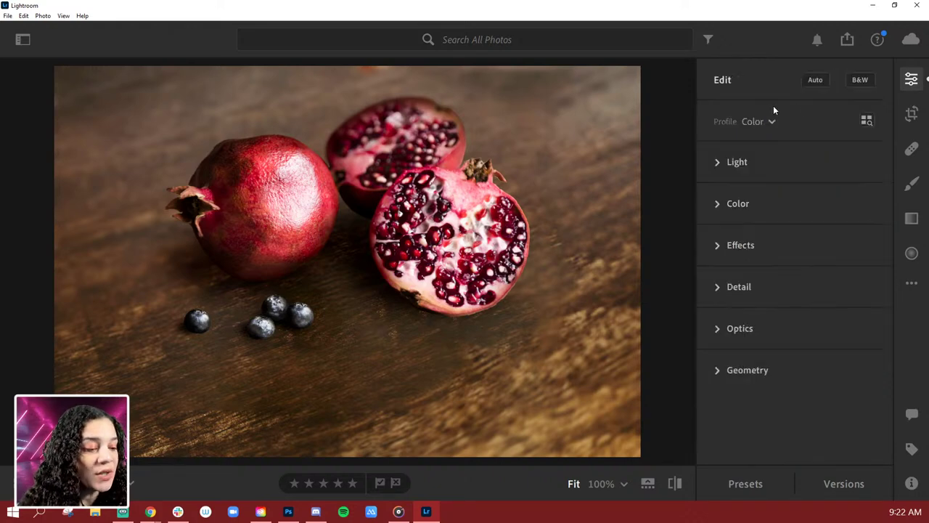
Step: Add a -35 vignette, reset Clarity to 0 and raise Texture to +31
{"action": "left_click", "coordinate": [716, 244]}
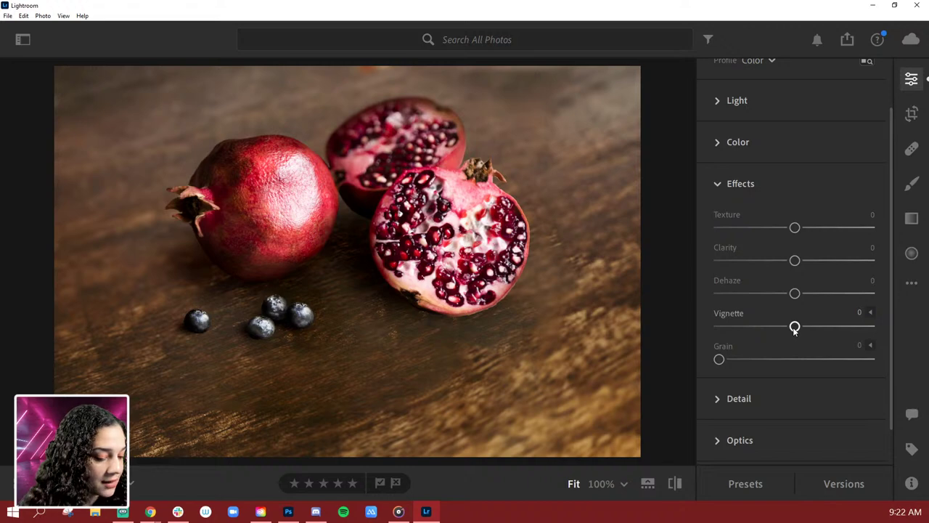
{"action": "left_click_drag", "start_coordinate": [795, 329], "coordinate": [767, 336]}
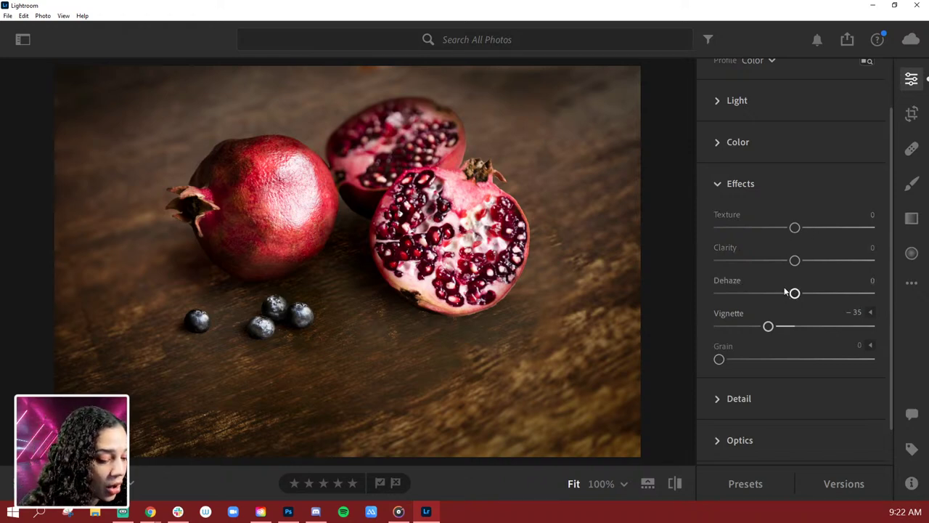
{"action": "mouse_move", "coordinate": [794, 260]}
{"action": "left_mouse_down"}
{"action": "mouse_move", "coordinate": [805, 263]}
{"action": "mouse_move", "coordinate": [774, 273]}
{"action": "mouse_move", "coordinate": [791, 261]}
{"action": "left_mouse_up"}
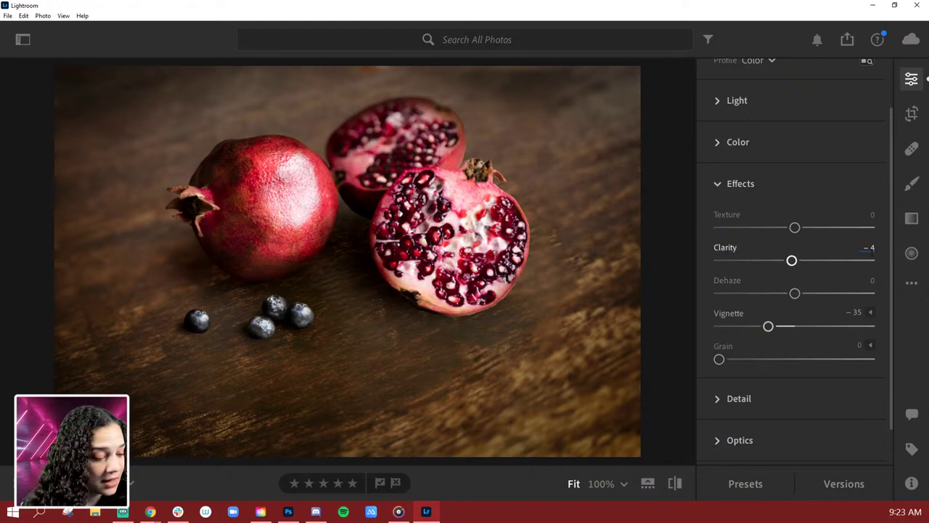
{"action": "left_click", "coordinate": [870, 249]}
{"action": "key", "text": "Return"}
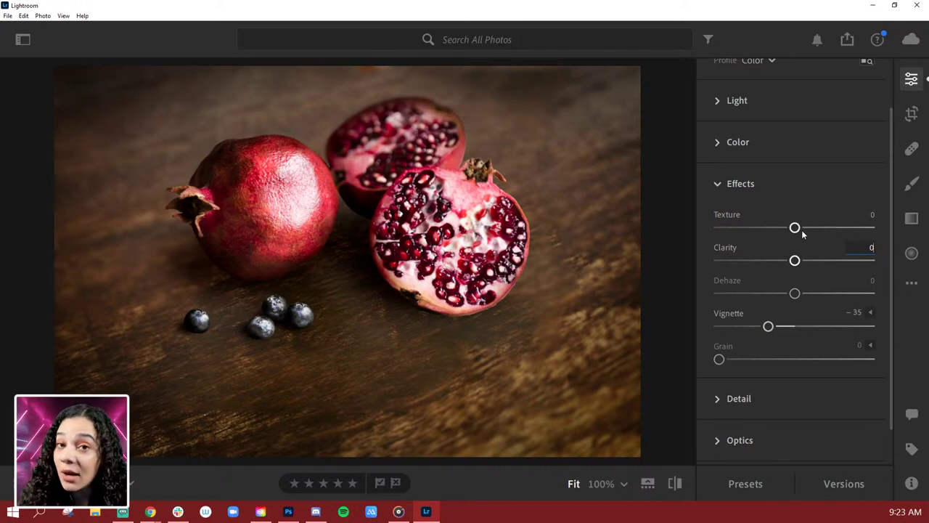
{"action": "mouse_move", "coordinate": [795, 229]}
{"action": "left_mouse_down"}
{"action": "mouse_move", "coordinate": [771, 233]}
{"action": "mouse_move", "coordinate": [824, 232]}
{"action": "mouse_move", "coordinate": [804, 239]}
{"action": "left_mouse_up"}
Step: Ease Temp back to +7 and crop the bottom and left edges in around the pomegranates
{"action": "left_click", "coordinate": [715, 143]}
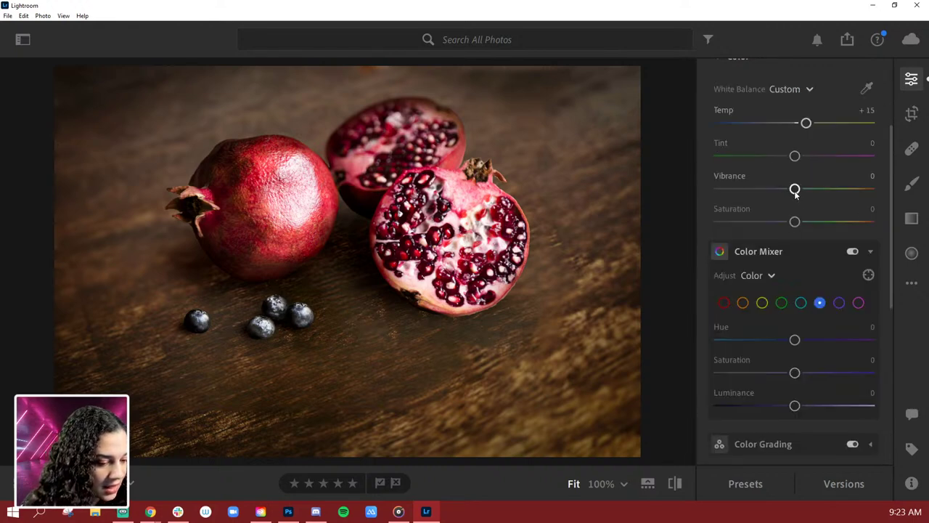
{"action": "left_click_drag", "start_coordinate": [806, 123], "coordinate": [801, 129]}
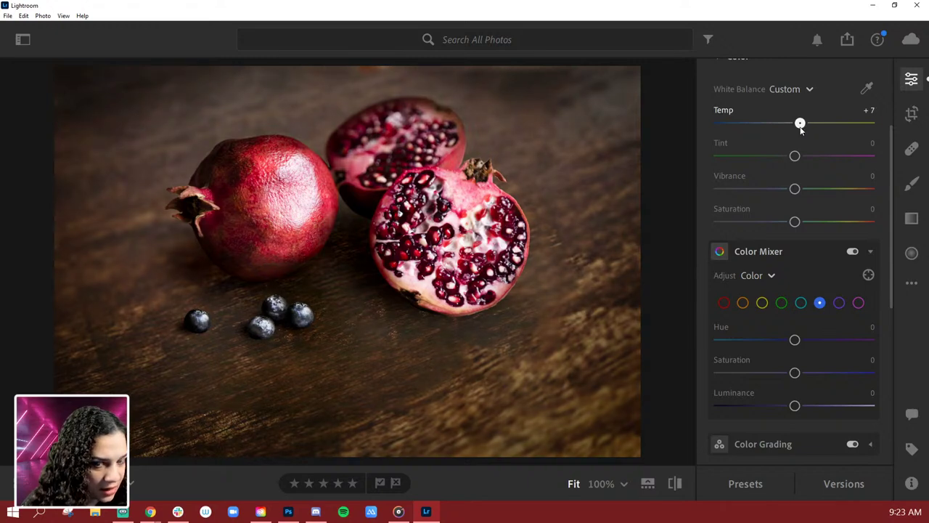
{"action": "left_click", "coordinate": [911, 114]}
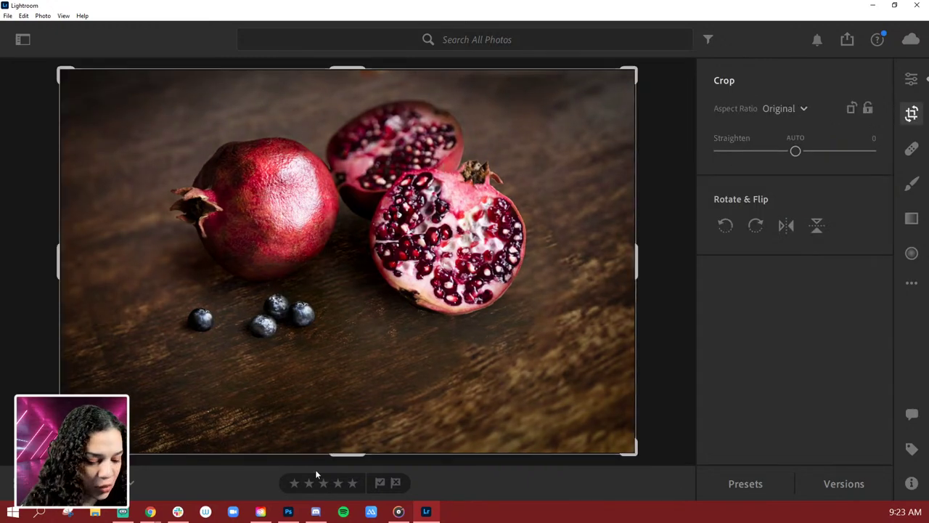
{"action": "left_click_drag", "start_coordinate": [352, 453], "coordinate": [355, 423]}
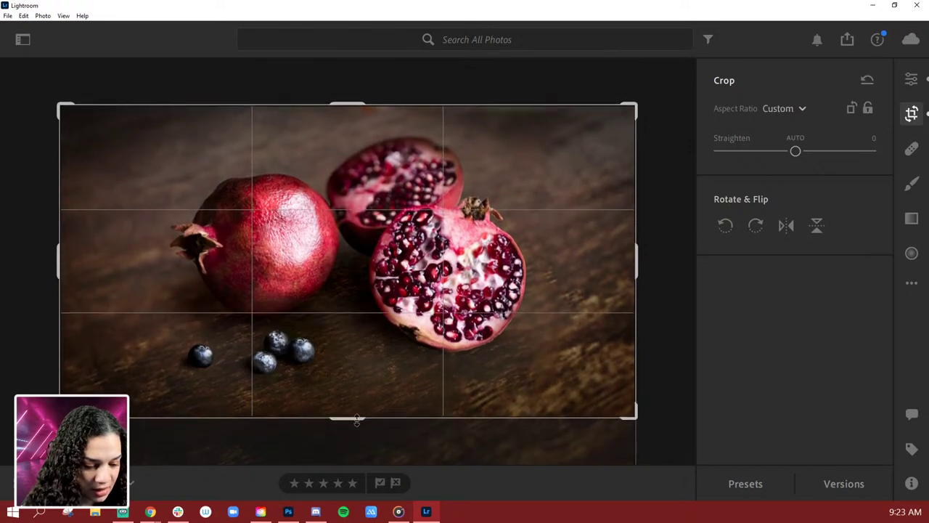
{"action": "left_click_drag", "start_coordinate": [61, 261], "coordinate": [109, 254]}
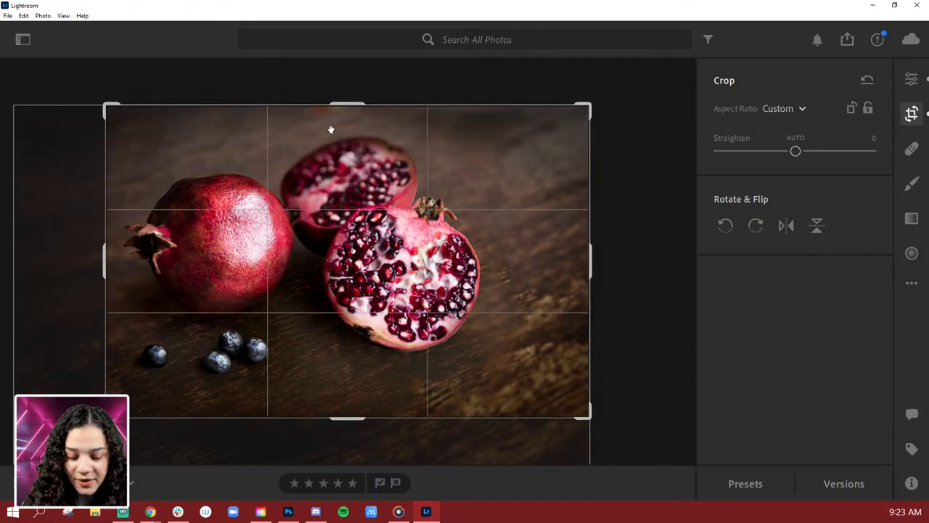
{"action": "key", "text": "e"}
{"action": "left_click", "coordinate": [8, 16]}
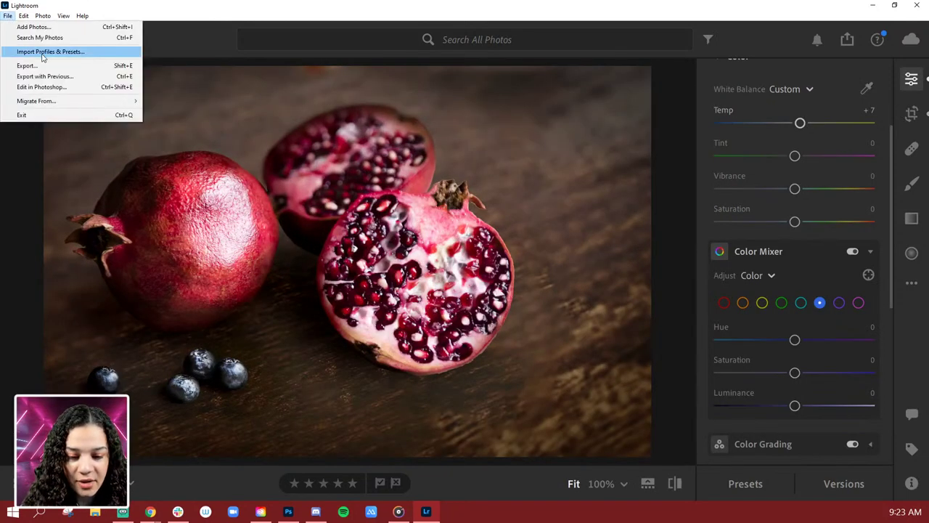
Step: Send the photo to Photoshop as Challenge_1_Image.tif and unlock its Background into Layer 0
{"action": "left_click", "coordinate": [42, 86]}
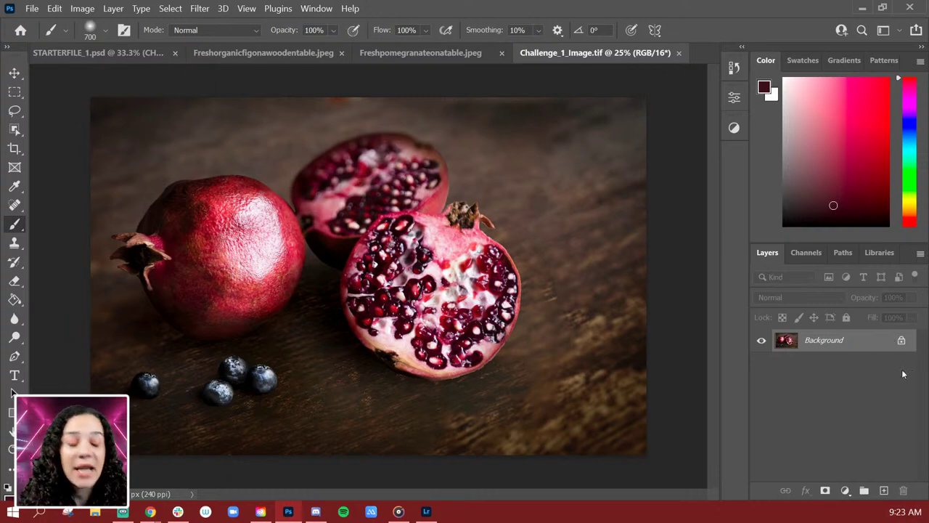
{"action": "left_click", "coordinate": [901, 340]}
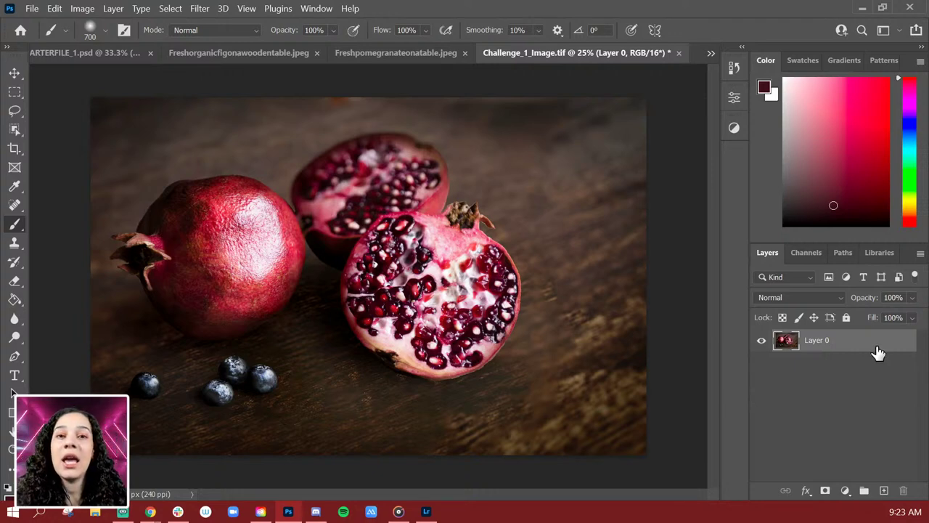
Step: Pick the Gradient Tool with a near-black colour sampled from the photo, undoing an opaque trial fill
{"action": "left_click", "coordinate": [14, 299]}
{"action": "left_click", "coordinate": [77, 297]}
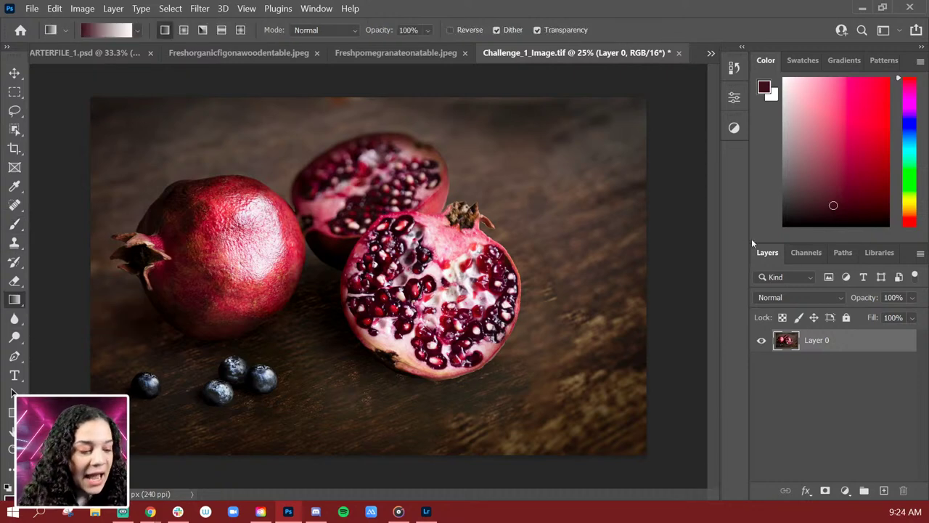
{"action": "left_click", "coordinate": [183, 190], "text": "alt"}
{"action": "left_click", "coordinate": [380, 200], "text": "alt"}
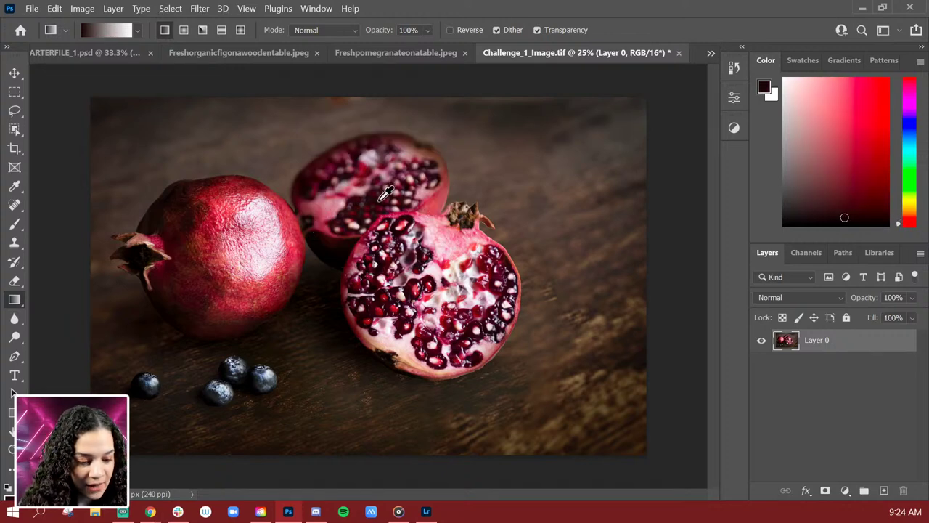
{"action": "left_click_drag", "start_coordinate": [696, 254], "coordinate": [414, 254]}
{"action": "key", "text": "ctrl+z"}
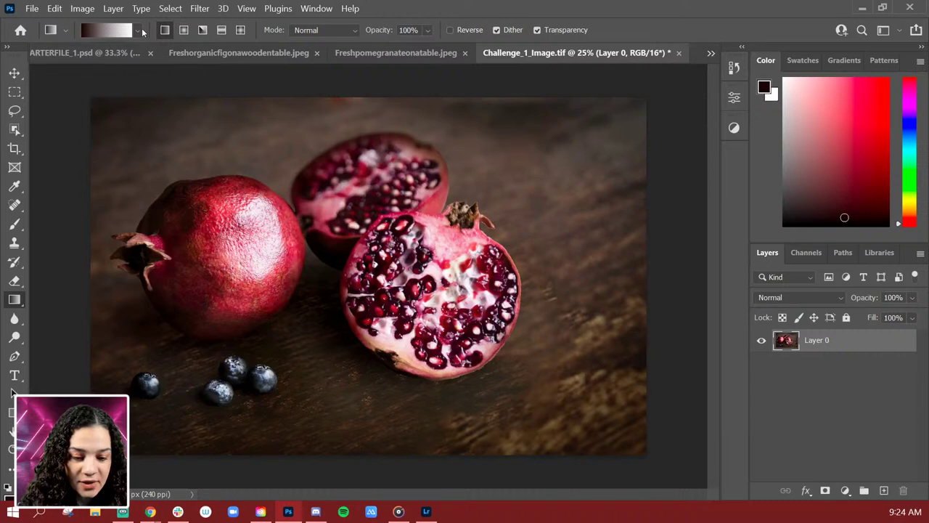
Step: Apply the foreground-to-transparent gradient twice from the right edge leftward
{"action": "left_click", "coordinate": [139, 31]}
{"action": "left_click", "coordinate": [33, 58]}
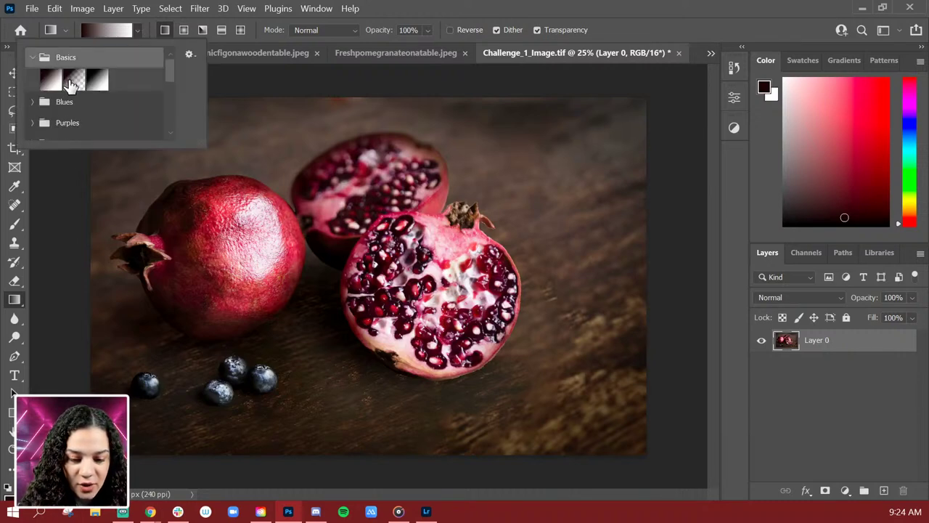
{"action": "left_click", "coordinate": [73, 82]}
{"action": "left_click", "coordinate": [665, 174]}
{"action": "left_click_drag", "start_coordinate": [687, 247], "coordinate": [468, 247]}
{"action": "left_click_drag", "start_coordinate": [675, 244], "coordinate": [399, 251]}
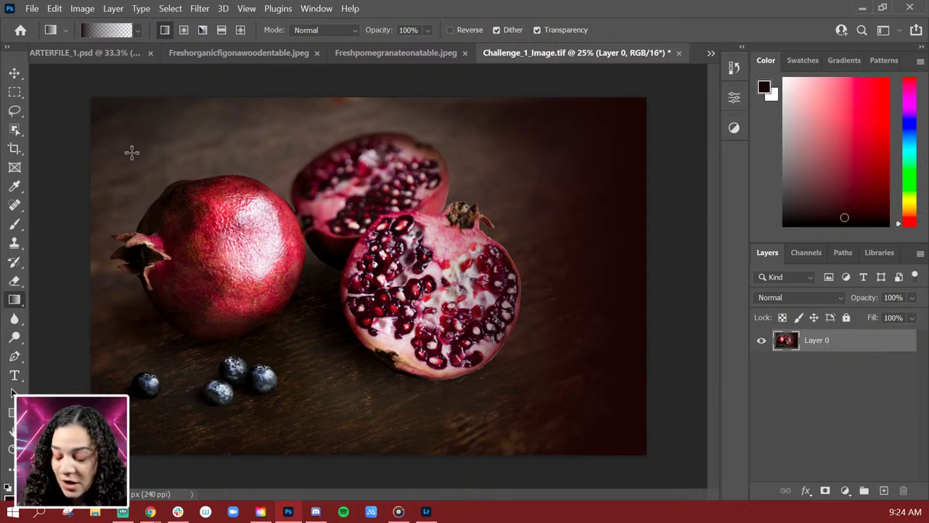
{"action": "key", "text": "t"}
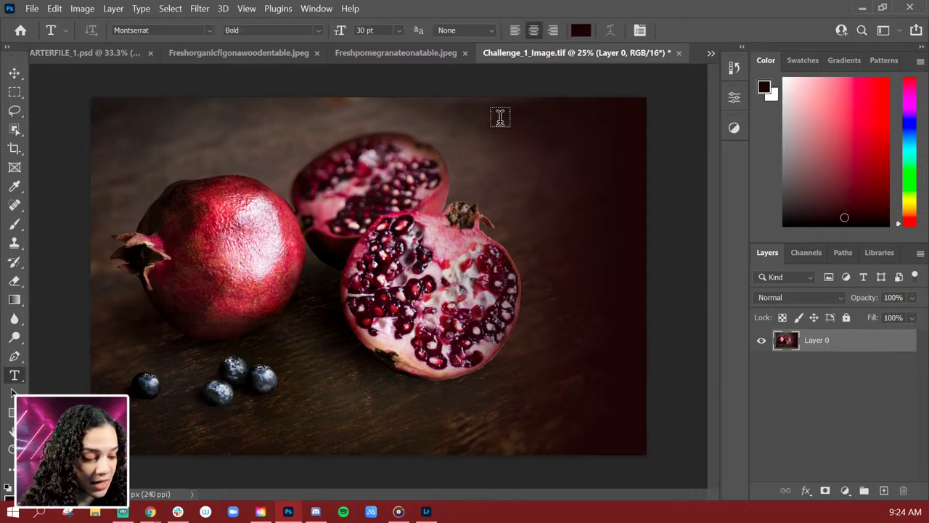
Step: Add a Lorem Ipsum heading and move it toward the top right
{"action": "left_click", "coordinate": [471, 122]}
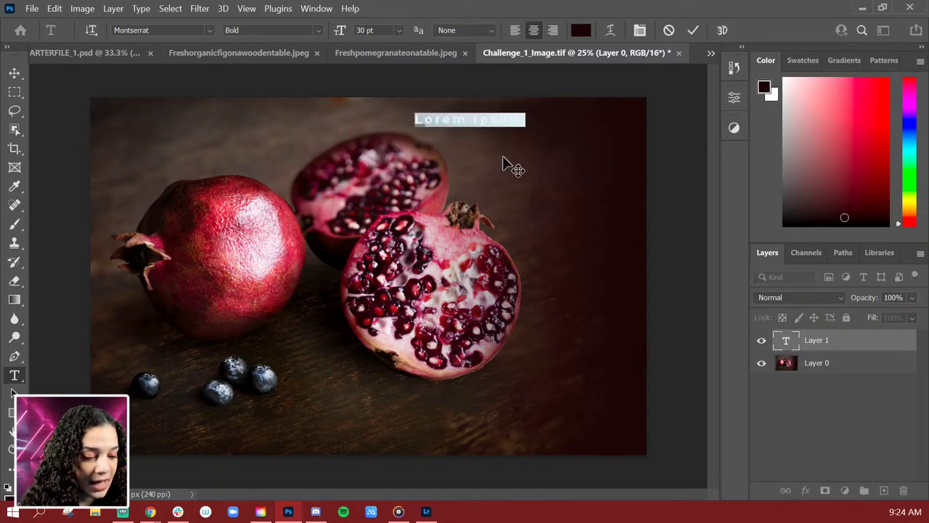
{"action": "left_click", "coordinate": [869, 347]}
{"action": "key", "text": "ctrl+t"}
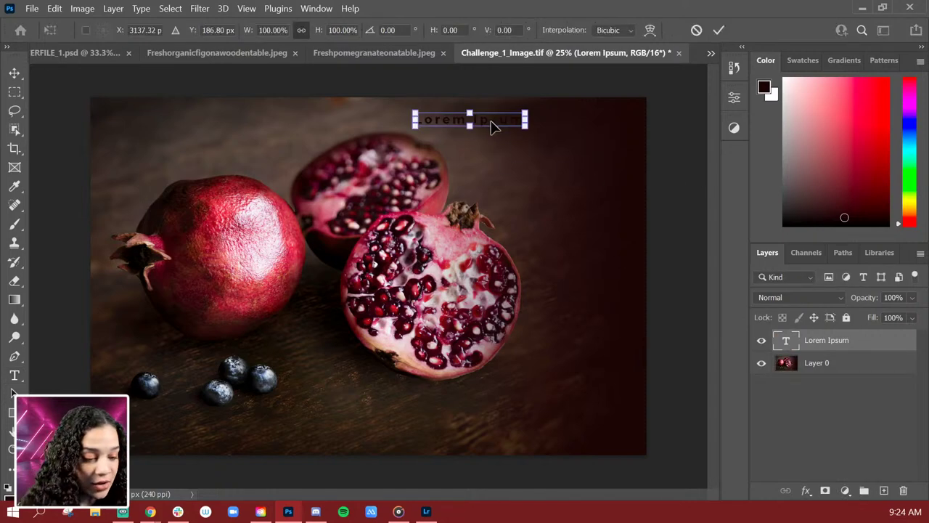
{"action": "left_click_drag", "start_coordinate": [493, 127], "coordinate": [549, 122]}
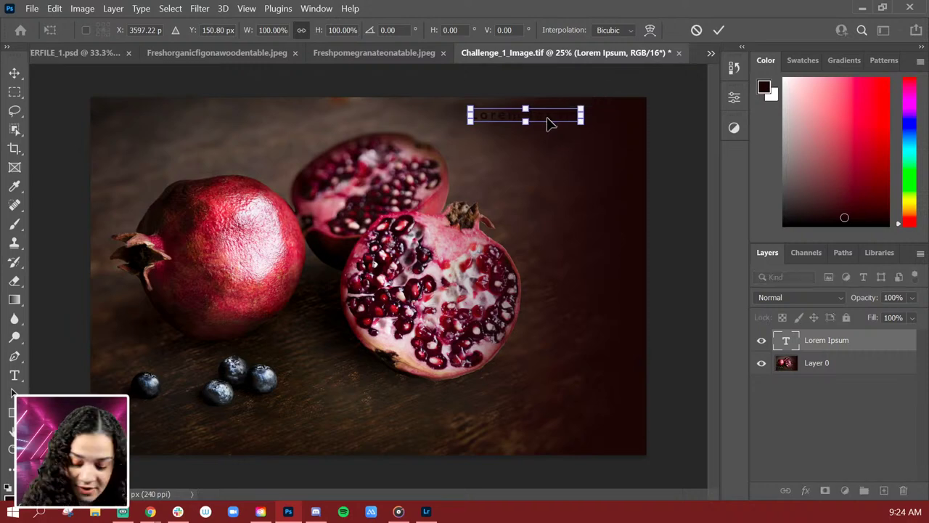
{"action": "key", "text": "Return"}
Step: Colour the Lorem Ipsum heading white (#ffffff)
{"action": "left_click", "coordinate": [530, 116]}
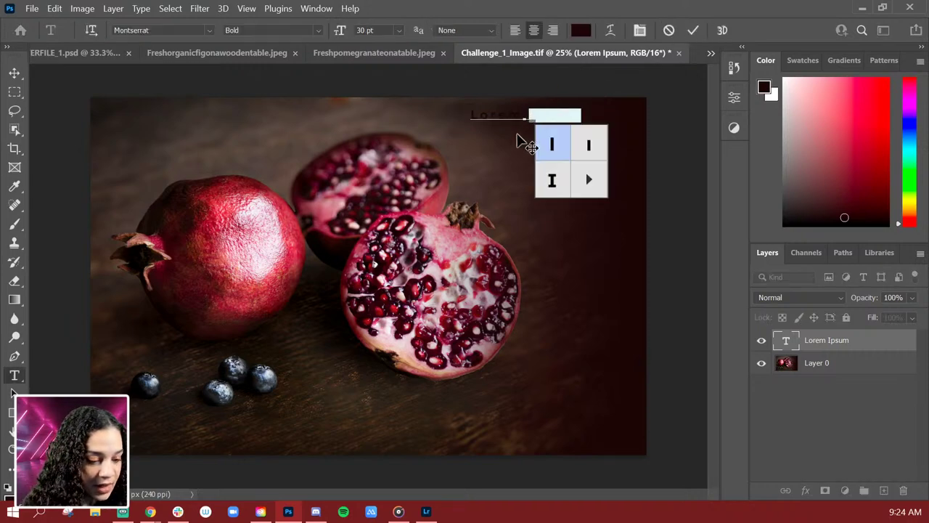
{"action": "key", "text": "ctrl+a"}
{"action": "left_click", "coordinate": [581, 30]}
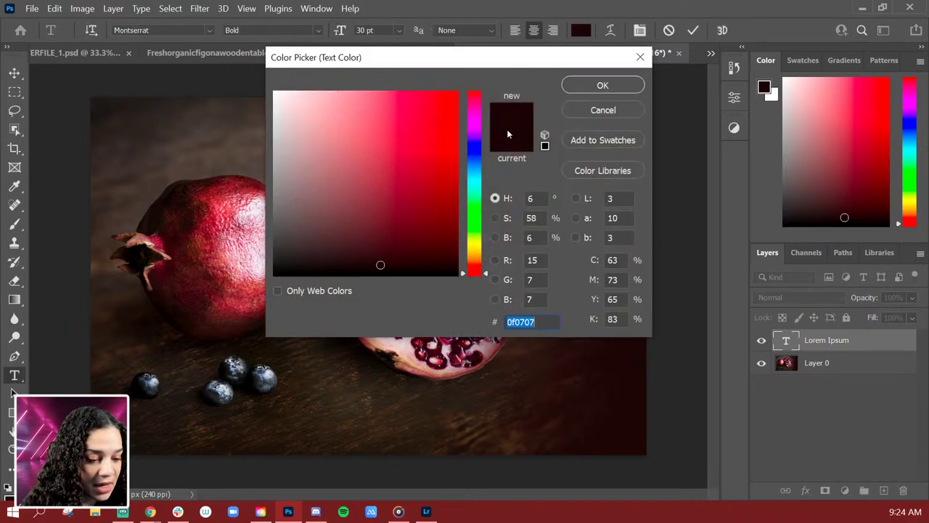
{"action": "type", "text": "ffffff"}
{"action": "left_click", "coordinate": [614, 87]}
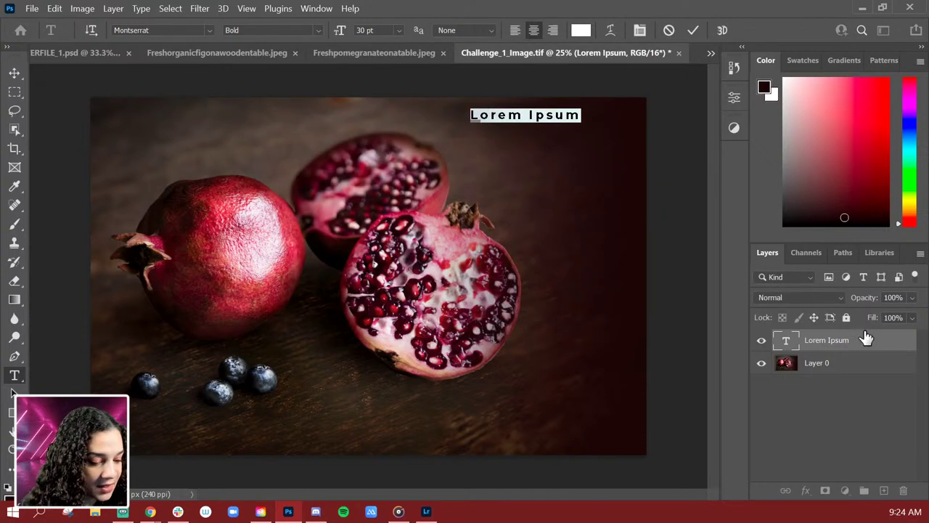
{"action": "left_click", "coordinate": [864, 339]}
Step: Add a left-aligned placeholder paragraph box on the dark right side
{"action": "left_click_drag", "start_coordinate": [502, 136], "coordinate": [628, 444]}
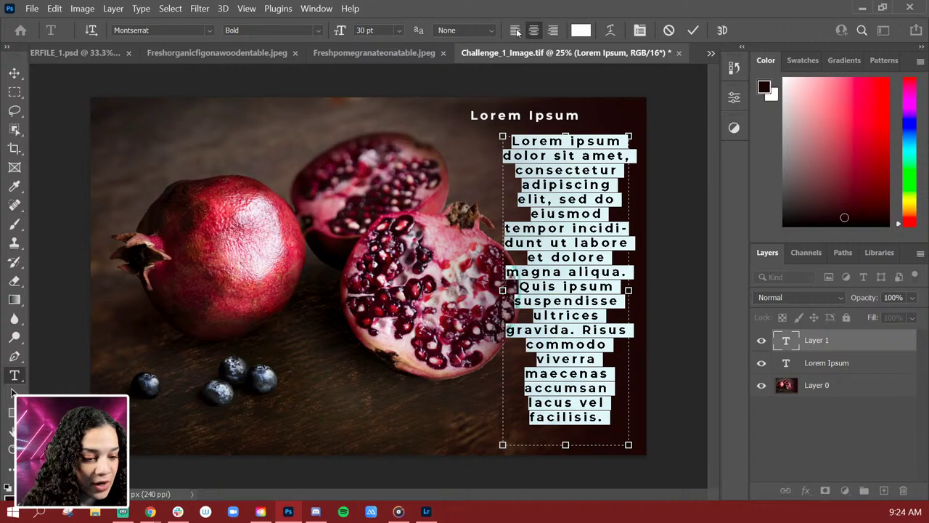
{"action": "left_click", "coordinate": [515, 30]}
{"action": "left_click", "coordinate": [853, 346]}
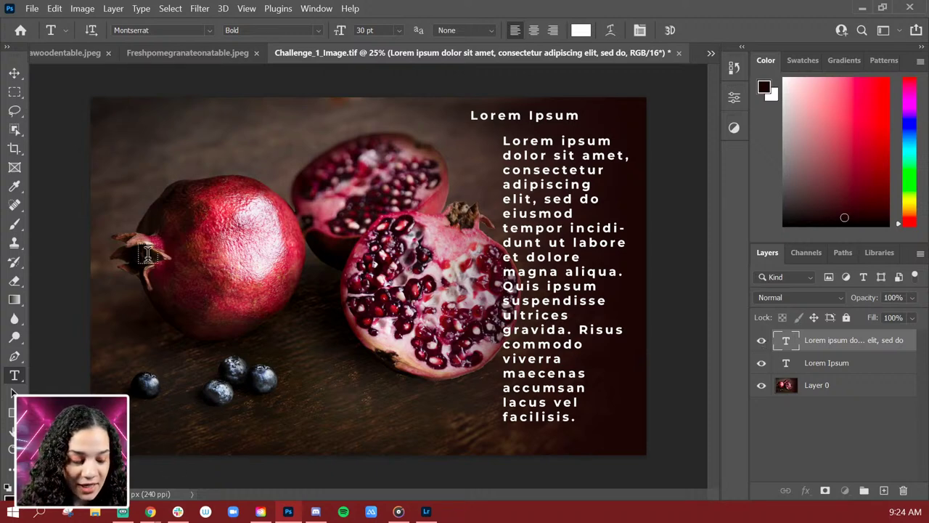
Step: Add a second Lorem Ipsum line and move it to the bottom left
{"action": "left_click", "coordinate": [131, 436]}
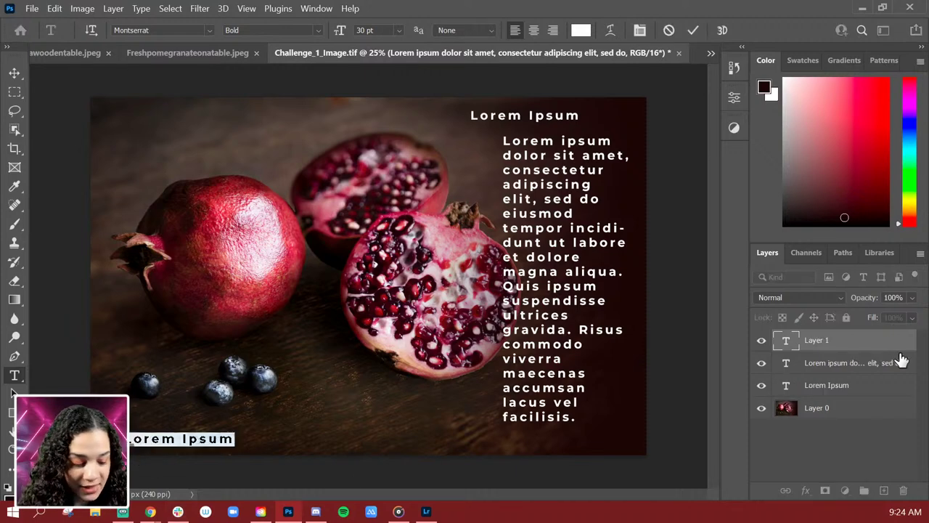
{"action": "key", "text": "Escape"}
{"action": "key", "text": "ctrl+t"}
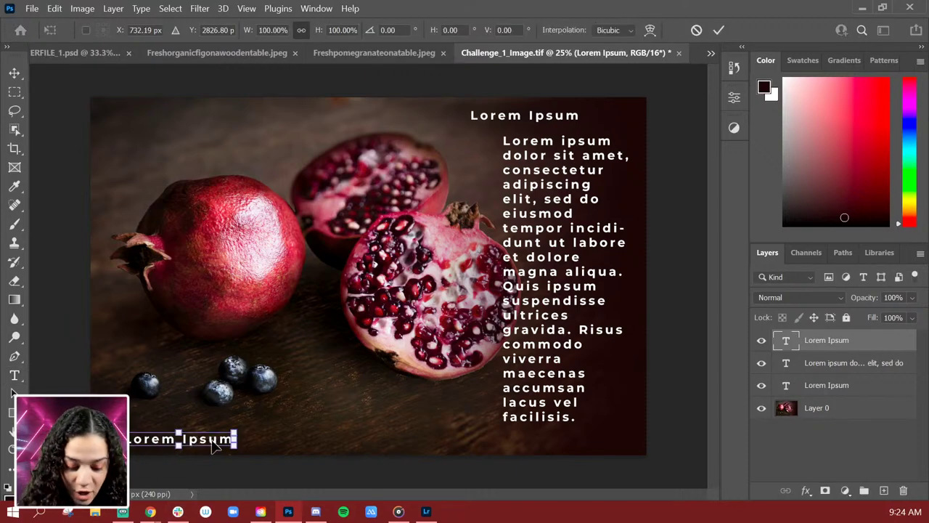
{"action": "left_click_drag", "start_coordinate": [215, 442], "coordinate": [191, 441]}
{"action": "key", "text": "Return"}
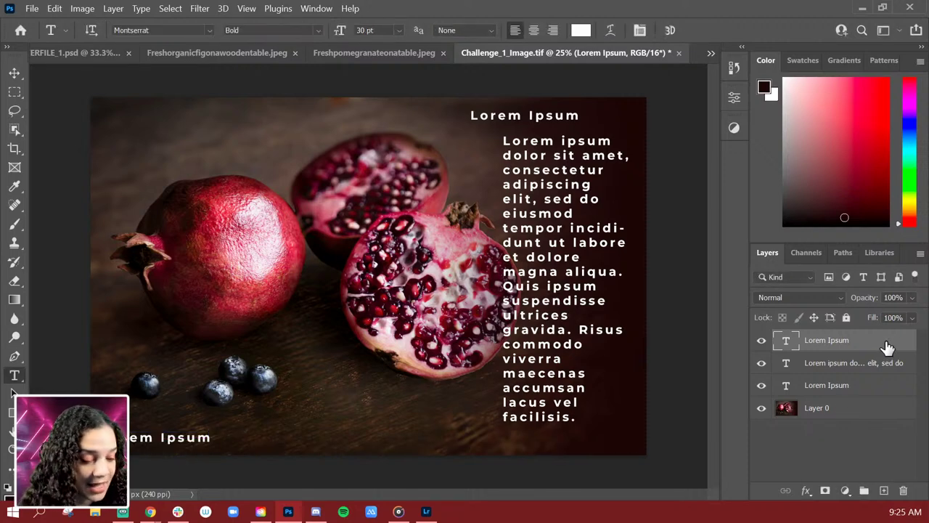